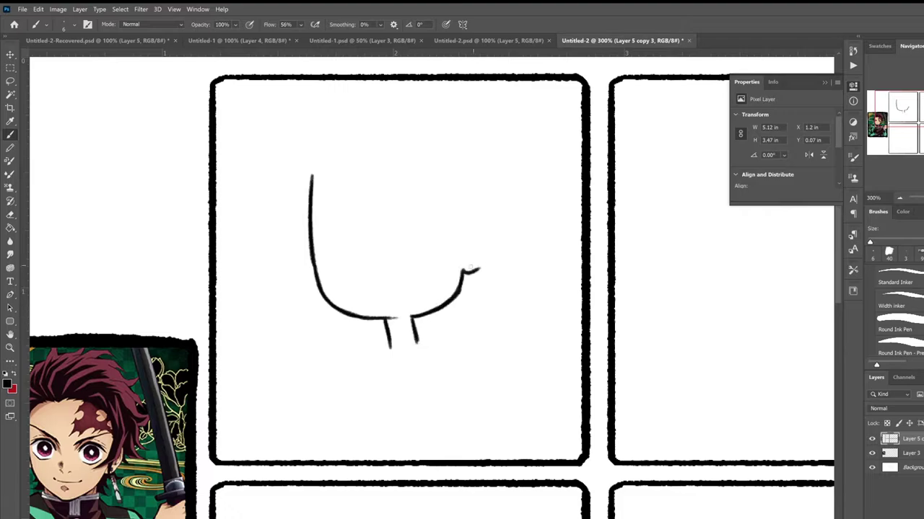
Sketch a head outline with neck, ear, jagged fringe and a curved side lock in the first large panel.
{"action": "mouse_move", "coordinate": [312, 175]}
{"action": "left_mouse_down"}
{"action": "mouse_move", "coordinate": [352, 145]}
{"action": "mouse_move", "coordinate": [390, 143]}
{"action": "mouse_move", "coordinate": [473, 206]}
{"action": "mouse_move", "coordinate": [463, 223]}
{"action": "left_mouse_up"}
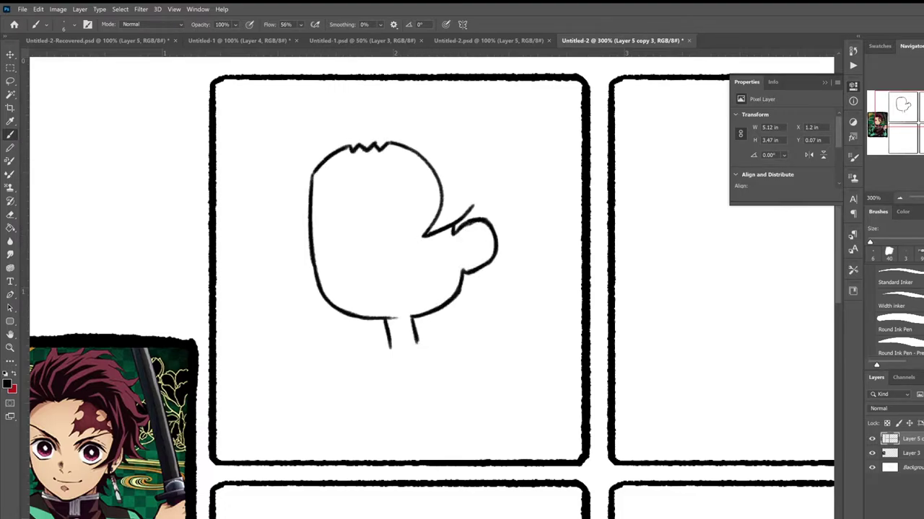
{"action": "left_click_drag", "start_coordinate": [320, 133], "coordinate": [306, 240]}
Separate the head sketch onto its own layer and enlarge it within the panel.
{"action": "key", "text": "m"}
{"action": "left_click_drag", "start_coordinate": [298, 132], "coordinate": [534, 393]}
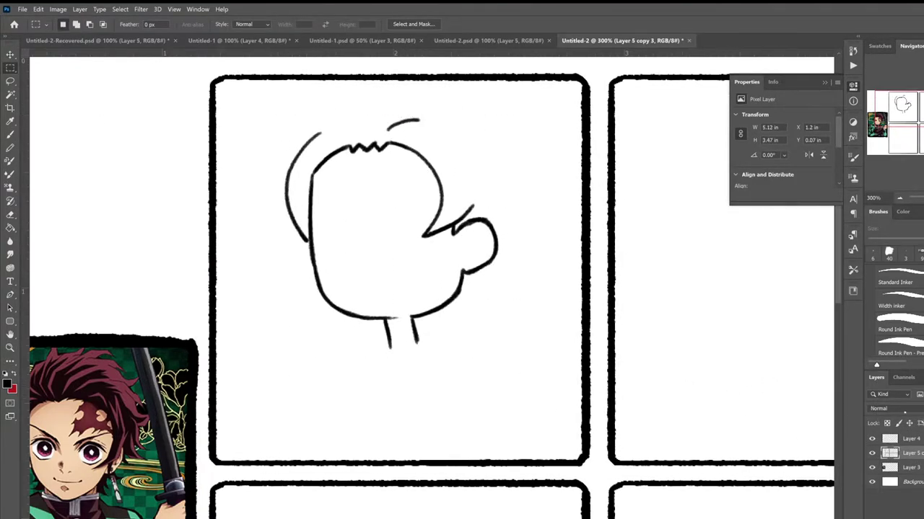
{"action": "key", "text": "alt+bracketright"}
{"action": "key", "text": "ctrl+t"}
{"action": "left_click_drag", "start_coordinate": [488, 361], "coordinate": [505, 397]}
{"action": "key", "text": "Return"}
Sketch the spiky outer hair outline around the head, down to the pointed tips below the ear.
{"action": "key", "text": "b"}
{"action": "mouse_move", "coordinate": [280, 173]}
{"action": "left_mouse_down"}
{"action": "mouse_move", "coordinate": [341, 93]}
{"action": "mouse_move", "coordinate": [550, 196]}
{"action": "left_mouse_up"}
{"action": "mouse_move", "coordinate": [513, 170]}
{"action": "left_mouse_down"}
{"action": "mouse_move", "coordinate": [505, 314]}
{"action": "mouse_move", "coordinate": [477, 331]}
{"action": "left_mouse_up"}
{"action": "left_click_drag", "start_coordinate": [501, 299], "coordinate": [466, 309]}
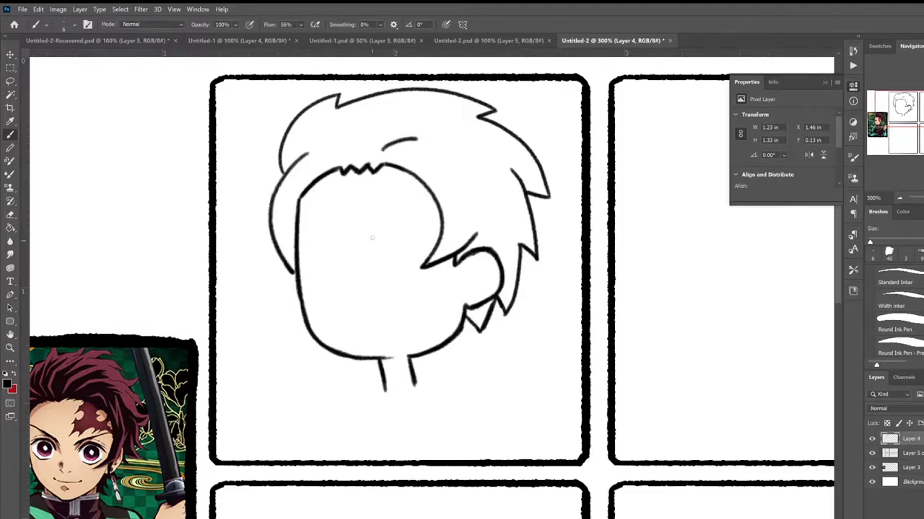
Sketch the face with oval eyes, slanted eyebrows, a small smile and the flame-shaped forehead scar.
{"action": "left_click_drag", "start_coordinate": [312, 225], "coordinate": [323, 238]}
{"action": "mouse_move", "coordinate": [379, 221]}
{"action": "left_mouse_down"}
{"action": "mouse_move", "coordinate": [356, 235]}
{"action": "mouse_move", "coordinate": [370, 258]}
{"action": "left_mouse_up"}
{"action": "left_click_drag", "start_coordinate": [315, 235], "coordinate": [316, 258]}
{"action": "mouse_move", "coordinate": [390, 167]}
{"action": "left_mouse_down"}
{"action": "mouse_move", "coordinate": [371, 204]}
{"action": "mouse_move", "coordinate": [404, 209]}
{"action": "left_mouse_up"}
{"action": "mouse_move", "coordinate": [404, 181]}
{"action": "left_mouse_down"}
{"action": "mouse_move", "coordinate": [409, 210]}
{"action": "mouse_move", "coordinate": [439, 211]}
{"action": "left_mouse_up"}
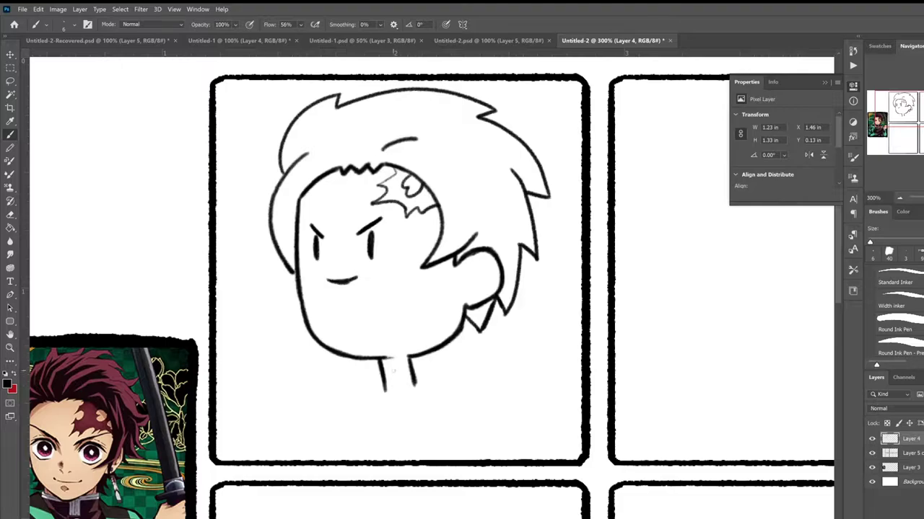
Sketch the collar, buttoned tunic front, rounded shoulders and sleeve lines below the neck.
{"action": "left_click_drag", "start_coordinate": [384, 390], "coordinate": [373, 455]}
{"action": "left_click_drag", "start_coordinate": [413, 382], "coordinate": [408, 450]}
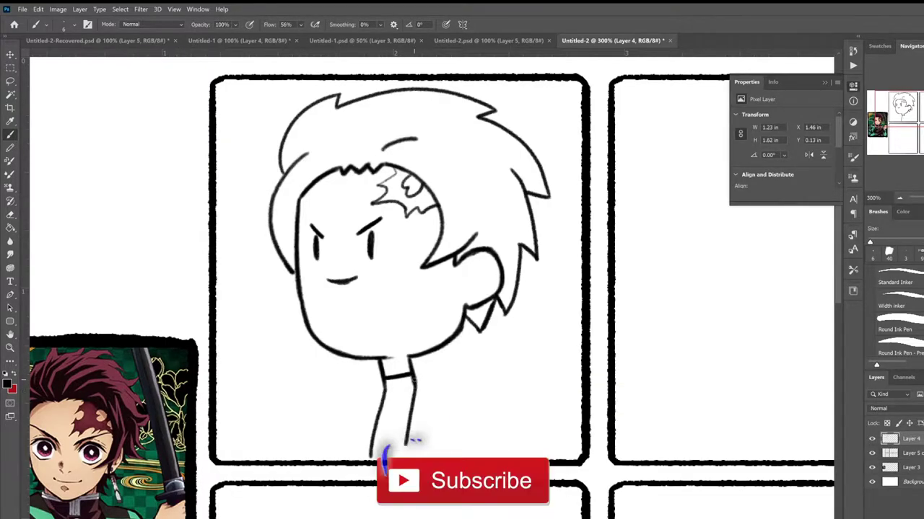
{"action": "left_click_drag", "start_coordinate": [384, 376], "coordinate": [411, 374]}
{"action": "left_click_drag", "start_coordinate": [415, 383], "coordinate": [475, 396]}
{"action": "key", "text": "ctrl+z"}
{"action": "left_click_drag", "start_coordinate": [414, 381], "coordinate": [506, 459]}
{"action": "mouse_move", "coordinate": [382, 387]}
{"action": "left_mouse_down"}
{"action": "mouse_move", "coordinate": [310, 459]}
{"action": "mouse_move", "coordinate": [394, 459]}
{"action": "left_mouse_up"}
{"action": "left_click_drag", "start_coordinate": [398, 419], "coordinate": [394, 420]}
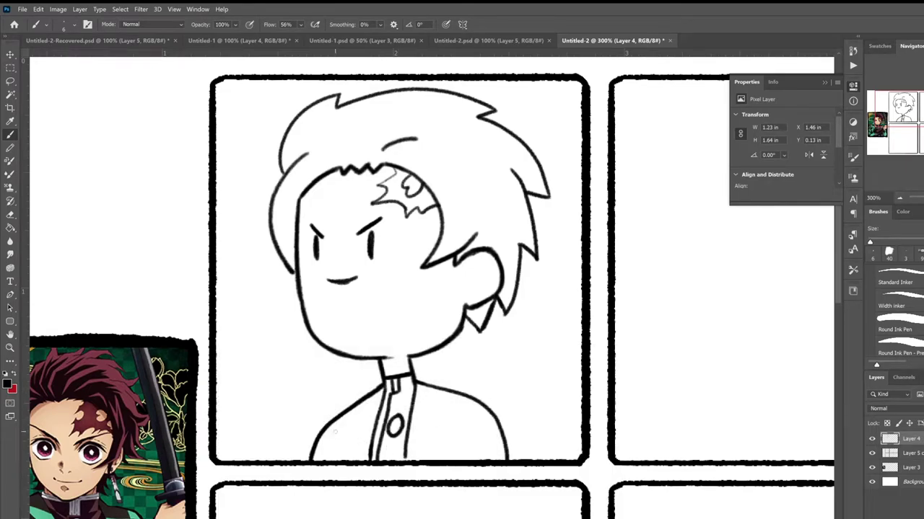
{"action": "left_click_drag", "start_coordinate": [477, 411], "coordinate": [471, 459]}
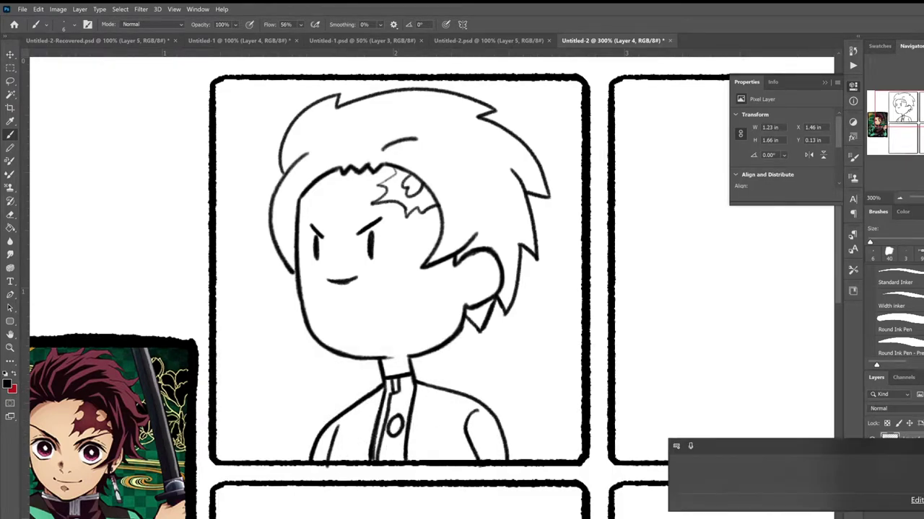
Replace the slanted eyebrows with short flat ones.
{"action": "left_click_drag", "start_coordinate": [357, 232], "coordinate": [395, 209]}
{"action": "left_click_drag", "start_coordinate": [309, 216], "coordinate": [320, 216]}
{"action": "left_click_drag", "start_coordinate": [364, 212], "coordinate": [378, 211]}
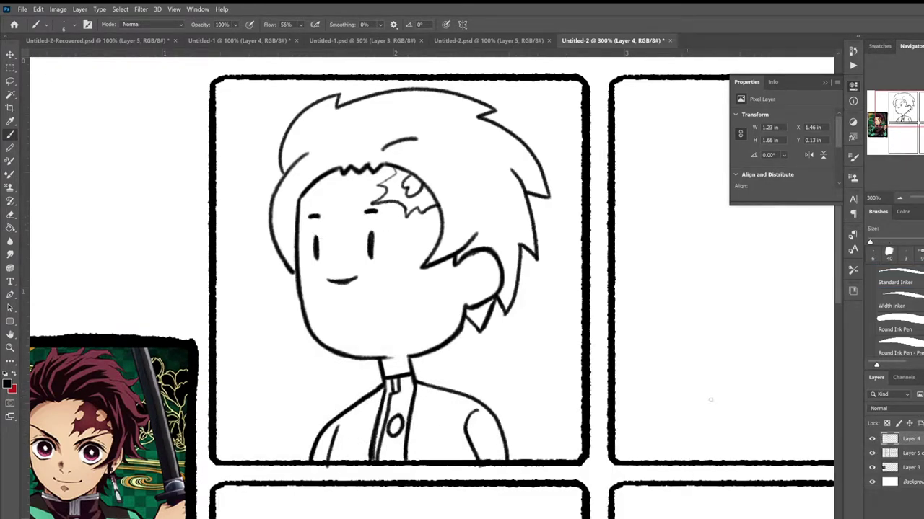
Prepare for inking with a faded sketch, a new layer above it and the Standard Inker brush.
{"action": "key", "text": "ctrl+shift+alt+n"}
{"action": "key", "text": "F5"}
{"action": "left_click", "coordinate": [46, 23]}
{"action": "double_click", "coordinate": [87, 173]}
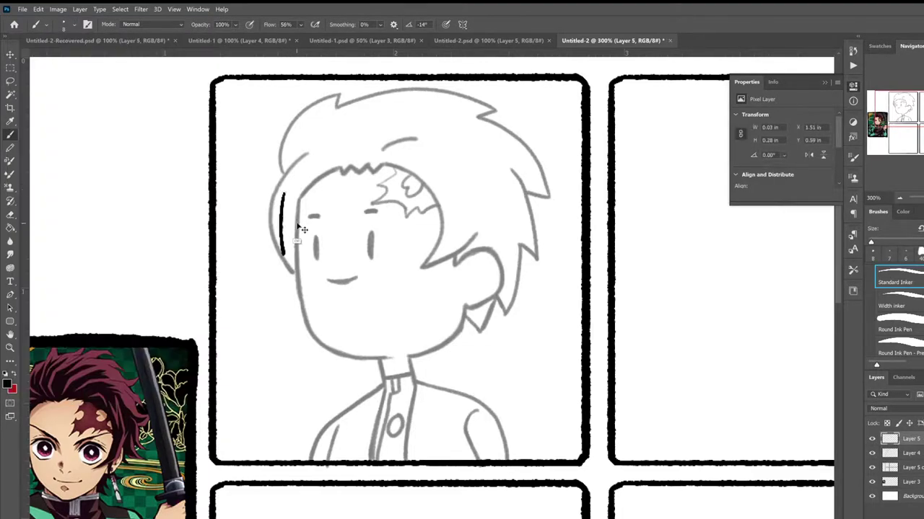
{"action": "key", "text": "ctrl+z"}
Ink the face, fringe, ear, neck and first shoulder over the sketch with 31% smoothing.
{"action": "mouse_move", "coordinate": [303, 199]}
{"action": "left_mouse_down"}
{"action": "mouse_move", "coordinate": [355, 353]}
{"action": "mouse_move", "coordinate": [390, 357]}
{"action": "left_mouse_up"}
{"action": "key", "text": "ctrl+z"}
{"action": "mouse_move", "coordinate": [326, 174]}
{"action": "left_mouse_down"}
{"action": "mouse_move", "coordinate": [392, 357]}
{"action": "mouse_move", "coordinate": [366, 172]}
{"action": "mouse_move", "coordinate": [354, 172]}
{"action": "mouse_move", "coordinate": [381, 167]}
{"action": "mouse_move", "coordinate": [477, 239]}
{"action": "mouse_move", "coordinate": [467, 304]}
{"action": "mouse_move", "coordinate": [395, 358]}
{"action": "left_mouse_up"}
{"action": "key", "text": "ctrl+z"}
{"action": "left_click_drag", "start_coordinate": [382, 360], "coordinate": [378, 387]}
{"action": "mouse_move", "coordinate": [410, 358]}
{"action": "left_mouse_down"}
{"action": "mouse_move", "coordinate": [416, 381]}
{"action": "mouse_move", "coordinate": [312, 461]}
{"action": "left_mouse_up"}
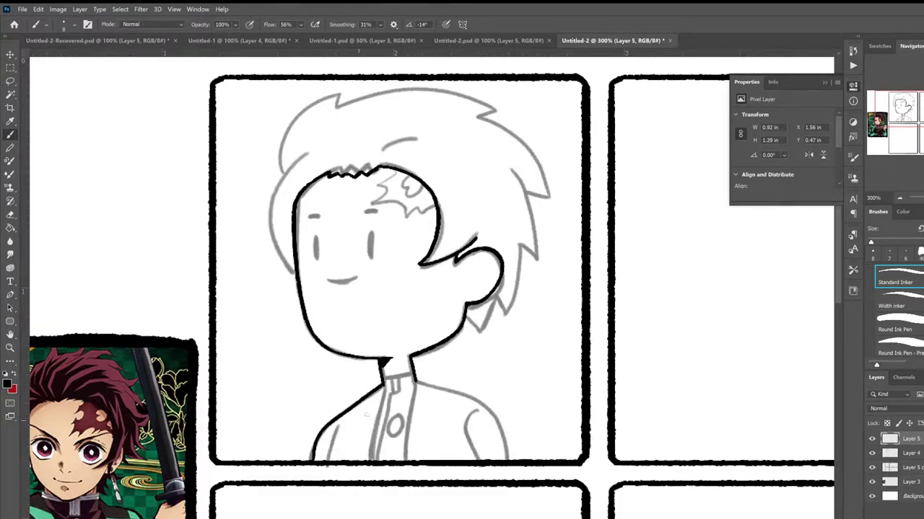
Ink the other shoulder, both sleeve lines, the coat opening and the collar.
{"action": "left_click_drag", "start_coordinate": [416, 380], "coordinate": [514, 460]}
{"action": "left_click_drag", "start_coordinate": [480, 418], "coordinate": [473, 460]}
{"action": "left_click_drag", "start_coordinate": [337, 426], "coordinate": [329, 461]}
{"action": "mouse_move", "coordinate": [385, 384]}
{"action": "left_mouse_down"}
{"action": "mouse_move", "coordinate": [369, 460]}
{"action": "mouse_move", "coordinate": [403, 461]}
{"action": "left_mouse_up"}
{"action": "left_click_drag", "start_coordinate": [382, 374], "coordinate": [406, 371]}
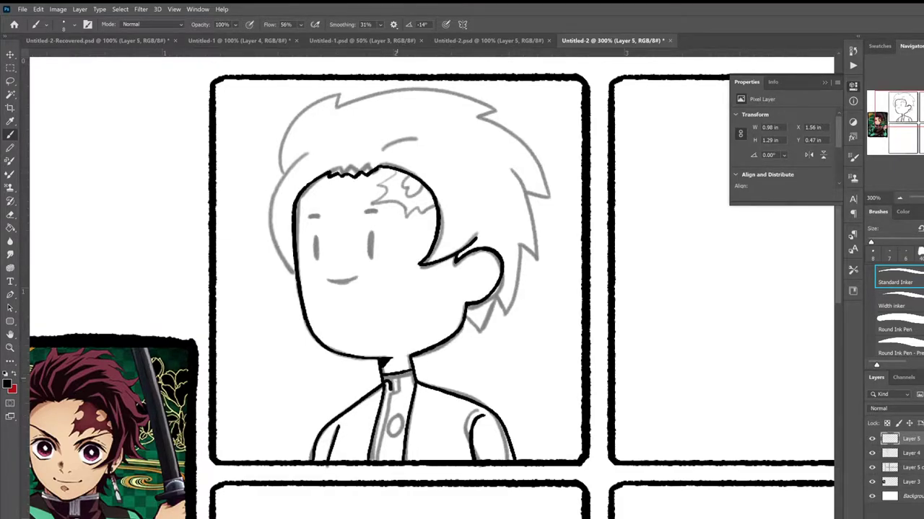
Switch to the Bold Pen - Pressure brush and ink the tunic's clasp, inner front edge and round button.
{"action": "left_click", "coordinate": [63, 24]}
{"action": "double_click", "coordinate": [44, 176]}
{"action": "left_click_drag", "start_coordinate": [390, 391], "coordinate": [372, 460]}
{"action": "left_click_drag", "start_coordinate": [395, 421], "coordinate": [396, 422]}
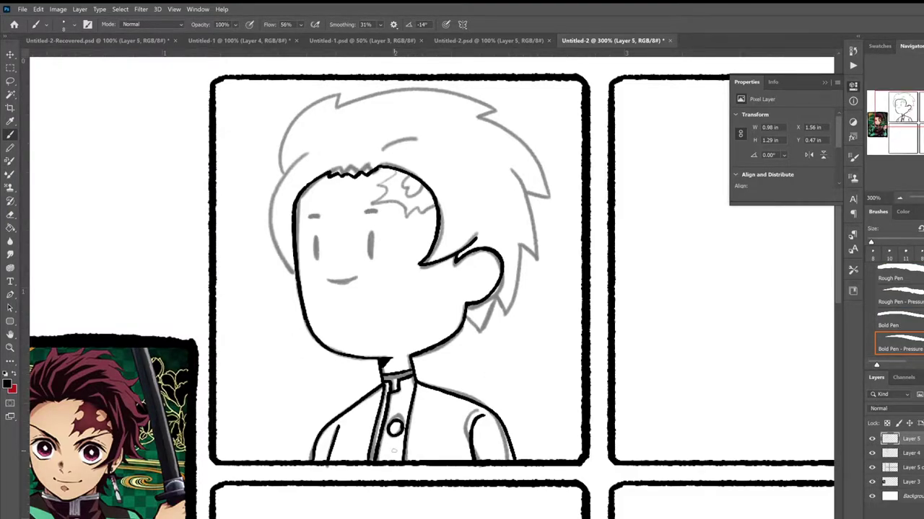
Ink the eyes, eyebrows, mouth, spiky hair outline and inner hair strands over the sketch.
{"action": "left_click_drag", "start_coordinate": [328, 280], "coordinate": [356, 277]}
{"action": "left_click_drag", "start_coordinate": [310, 151], "coordinate": [284, 259]}
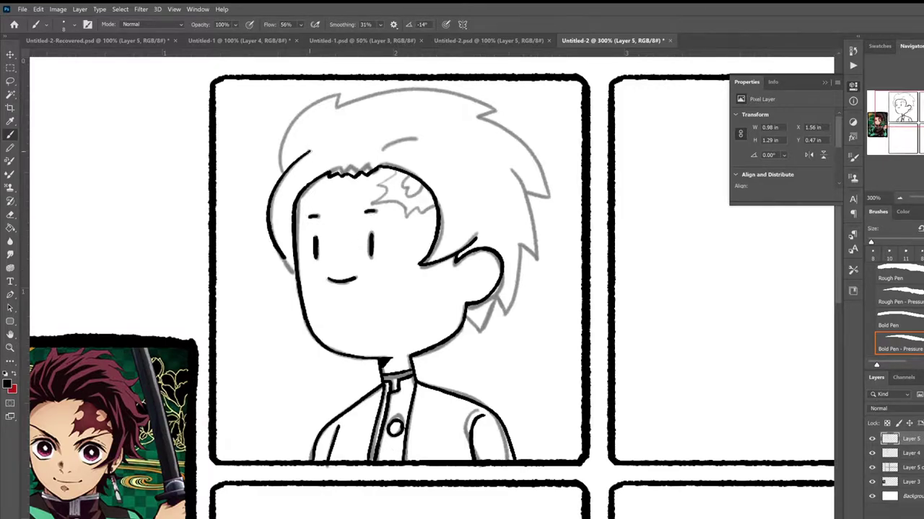
{"action": "mouse_move", "coordinate": [283, 168]}
{"action": "left_mouse_down"}
{"action": "mouse_move", "coordinate": [341, 92]}
{"action": "mouse_move", "coordinate": [409, 90]}
{"action": "mouse_move", "coordinate": [498, 116]}
{"action": "left_mouse_up"}
{"action": "left_click_drag", "start_coordinate": [477, 116], "coordinate": [554, 198]}
{"action": "left_click_drag", "start_coordinate": [513, 170], "coordinate": [538, 257]}
{"action": "mouse_move", "coordinate": [505, 245]}
{"action": "left_mouse_down"}
{"action": "mouse_move", "coordinate": [504, 316]}
{"action": "mouse_move", "coordinate": [467, 322]}
{"action": "left_mouse_up"}
{"action": "mouse_move", "coordinate": [379, 154]}
{"action": "left_mouse_down"}
{"action": "mouse_move", "coordinate": [432, 147]}
{"action": "mouse_move", "coordinate": [494, 160]}
{"action": "mouse_move", "coordinate": [475, 177]}
{"action": "left_mouse_up"}
{"action": "left_click_drag", "start_coordinate": [487, 219], "coordinate": [480, 232]}
Rework the hair tips behind the ear and ink a patterned rectangular earring plus the second earring's edge behind the jaw.
{"action": "key", "text": "e"}
{"action": "left_click_drag", "start_coordinate": [509, 298], "coordinate": [470, 332]}
{"action": "left_click_drag", "start_coordinate": [518, 282], "coordinate": [504, 304]}
{"action": "key", "text": "b"}
{"action": "left_click_drag", "start_coordinate": [473, 308], "coordinate": [463, 340]}
{"action": "left_click_drag", "start_coordinate": [505, 302], "coordinate": [472, 340]}
{"action": "mouse_move", "coordinate": [519, 277]}
{"action": "left_mouse_down"}
{"action": "mouse_move", "coordinate": [504, 318]}
{"action": "mouse_move", "coordinate": [460, 361]}
{"action": "left_mouse_up"}
{"action": "mouse_move", "coordinate": [488, 316]}
{"action": "left_mouse_down"}
{"action": "mouse_move", "coordinate": [462, 364]}
{"action": "mouse_move", "coordinate": [466, 342]}
{"action": "mouse_move", "coordinate": [476, 342]}
{"action": "mouse_move", "coordinate": [471, 333]}
{"action": "left_mouse_up"}
{"action": "key", "text": "e"}
{"action": "key", "text": "b"}
{"action": "left_click_drag", "start_coordinate": [464, 341], "coordinate": [484, 333]}
{"action": "left_click_drag", "start_coordinate": [433, 275], "coordinate": [482, 265]}
{"action": "left_click_drag", "start_coordinate": [361, 317], "coordinate": [388, 344]}
{"action": "mouse_move", "coordinate": [433, 288]}
{"action": "left_mouse_down"}
{"action": "mouse_move", "coordinate": [359, 275]}
{"action": "mouse_move", "coordinate": [404, 273]}
{"action": "left_mouse_up"}
Outline the whole figure's silhouette in the reference's skin tone on a new layer beneath the line art.
{"action": "key", "text": "ctrl+shift+alt+n"}
{"action": "left_click", "coordinate": [90, 393], "text": "alt"}
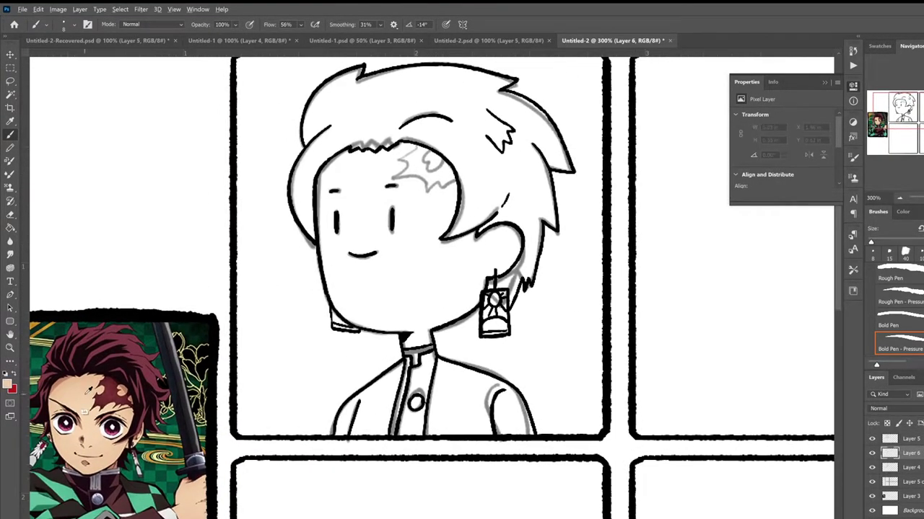
{"action": "left_click_drag", "start_coordinate": [319, 236], "coordinate": [337, 327]}
{"action": "mouse_move", "coordinate": [389, 361]}
{"action": "left_mouse_down"}
{"action": "mouse_move", "coordinate": [433, 433]}
{"action": "mouse_move", "coordinate": [505, 375]}
{"action": "left_mouse_up"}
{"action": "left_click_drag", "start_coordinate": [426, 328], "coordinate": [484, 318]}
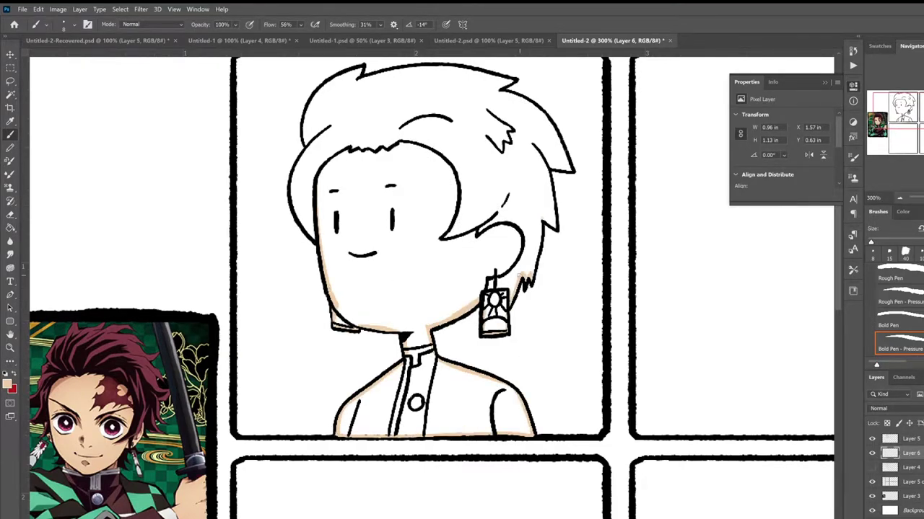
{"action": "left_click_drag", "start_coordinate": [433, 217], "coordinate": [407, 275]}
{"action": "mouse_move", "coordinate": [277, 198]}
{"action": "left_mouse_down"}
{"action": "mouse_move", "coordinate": [336, 126]}
{"action": "mouse_move", "coordinate": [458, 133]}
{"action": "left_mouse_up"}
{"action": "mouse_move", "coordinate": [499, 159]}
{"action": "left_mouse_down"}
{"action": "mouse_move", "coordinate": [530, 238]}
{"action": "mouse_move", "coordinate": [523, 285]}
{"action": "left_mouse_up"}
Fill the figure's silhouette with the skin tone and move the panel frame layer to the top of the stack.
{"action": "key", "text": "g"}
{"action": "left_click", "coordinate": [698, 455]}
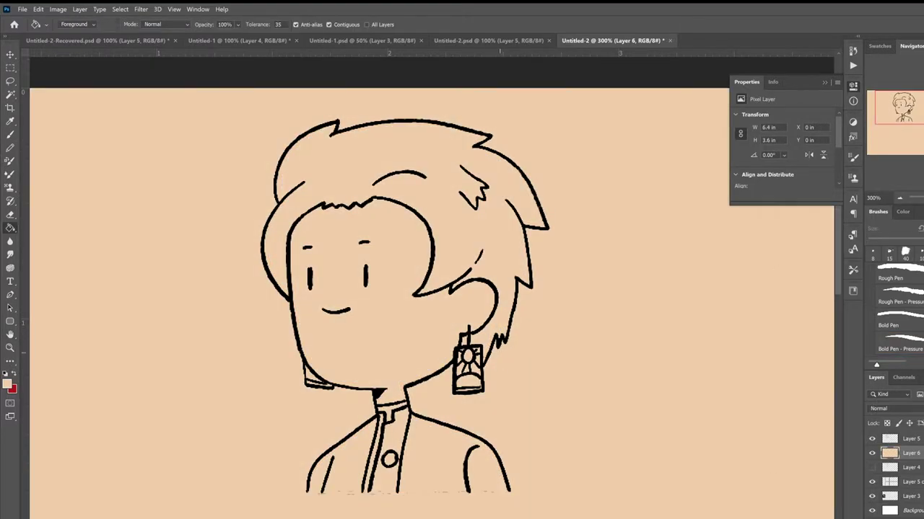
{"action": "key", "text": "ctrl+z"}
{"action": "left_click", "coordinate": [439, 337]}
{"action": "left_click_drag", "start_coordinate": [898, 480], "coordinate": [894, 435]}
Paint the flame-shaped forehead scar in dark maroon and set the brush smoothing to 0%.
{"action": "left_click", "coordinate": [900, 348]}
{"action": "mouse_move", "coordinate": [379, 202]}
{"action": "left_mouse_down"}
{"action": "mouse_move", "coordinate": [404, 238]}
{"action": "mouse_move", "coordinate": [430, 235]}
{"action": "left_mouse_up"}
{"action": "left_click_drag", "start_coordinate": [388, 206], "coordinate": [403, 220]}
{"action": "left_click", "coordinate": [374, 24]}
{"action": "left_click_drag", "start_coordinate": [392, 38], "coordinate": [372, 38]}
{"action": "left_click", "coordinate": [908, 453]}
{"action": "right_click", "coordinate": [907, 454]}
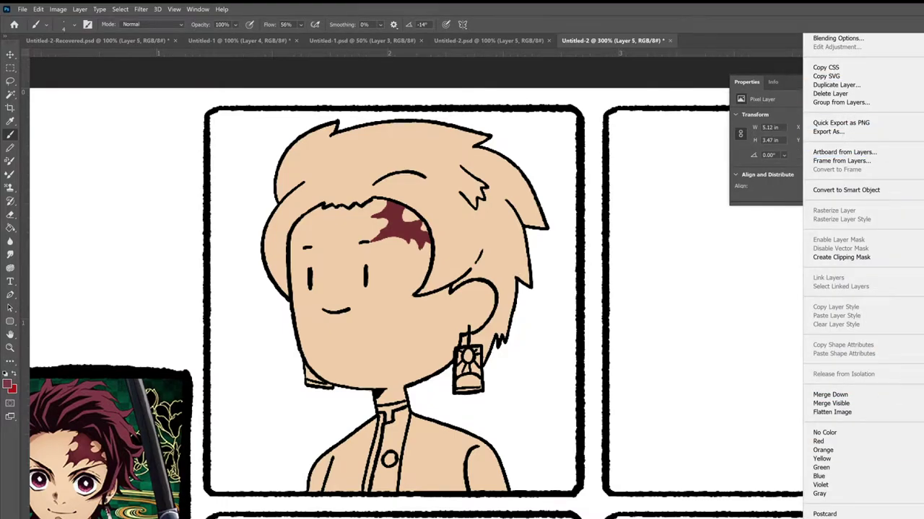
{"action": "key", "text": "Escape"}
Make the Paint Bucket consider all layers and fill the hair with maroon on the colour layer.
{"action": "key", "text": "g"}
{"action": "left_click", "coordinate": [449, 289]}
{"action": "key", "text": "ctrl+z"}
{"action": "left_click", "coordinate": [329, 25]}
{"action": "left_click", "coordinate": [470, 345]}
{"action": "key", "text": "ctrl+z"}
{"action": "key", "text": "alt+bracketleft"}
{"action": "left_click", "coordinate": [471, 345]}
{"action": "key", "text": "b"}
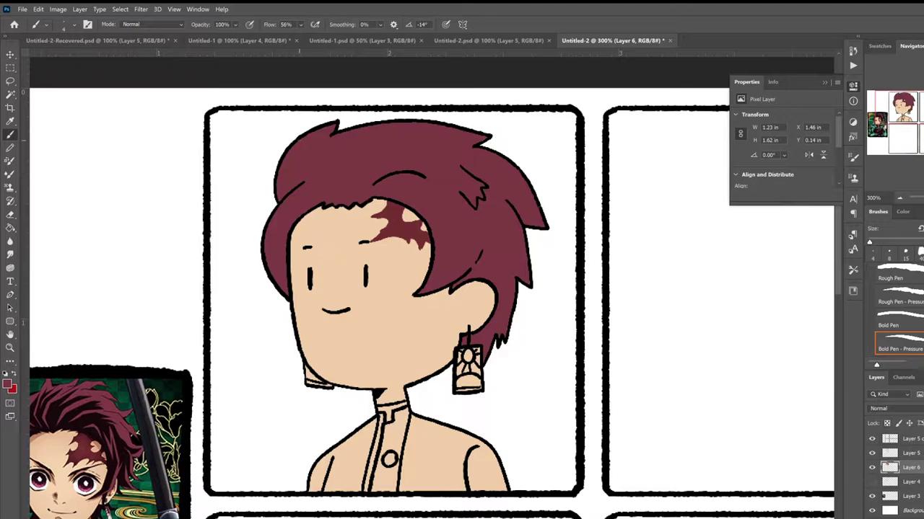
Fill the coat with green, the tunic with dark maroon, and the collar and earrings with off-white.
{"action": "scroll", "coordinate": [433, 288], "scroll_direction": "down", "scroll_amount": 2}
{"action": "key", "text": "g"}
{"action": "left_click", "coordinate": [449, 416]}
{"action": "left_click", "coordinate": [476, 404]}
{"action": "left_click", "coordinate": [424, 366]}
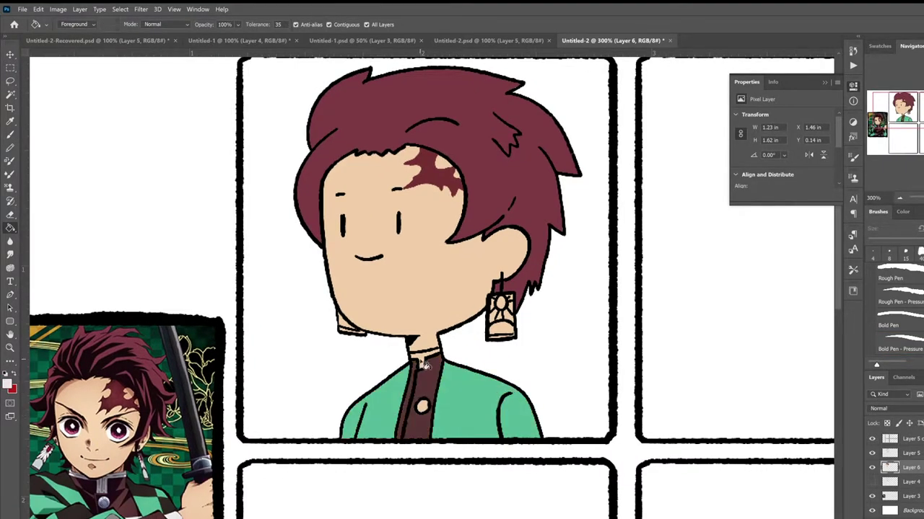
{"action": "left_click", "coordinate": [418, 355]}
Paint the oval at the earring's centre red.
{"action": "key", "text": "b"}
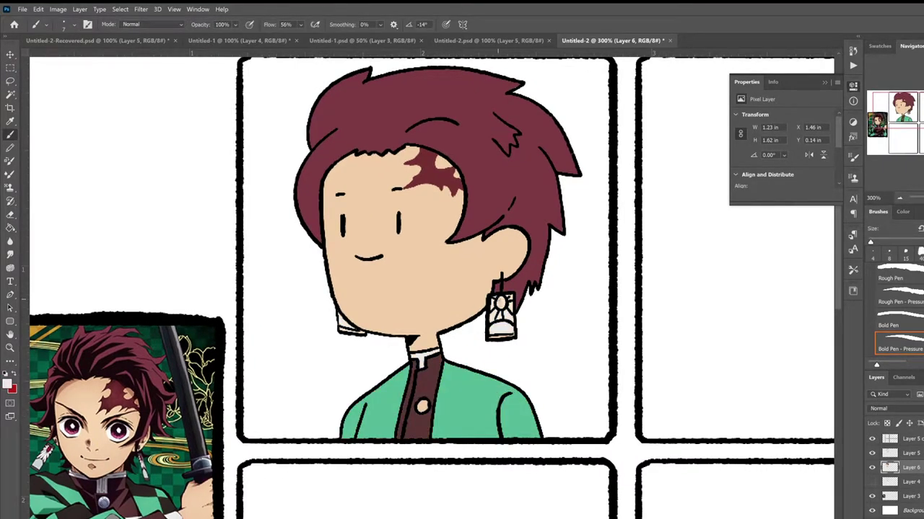
{"action": "key", "text": "e"}
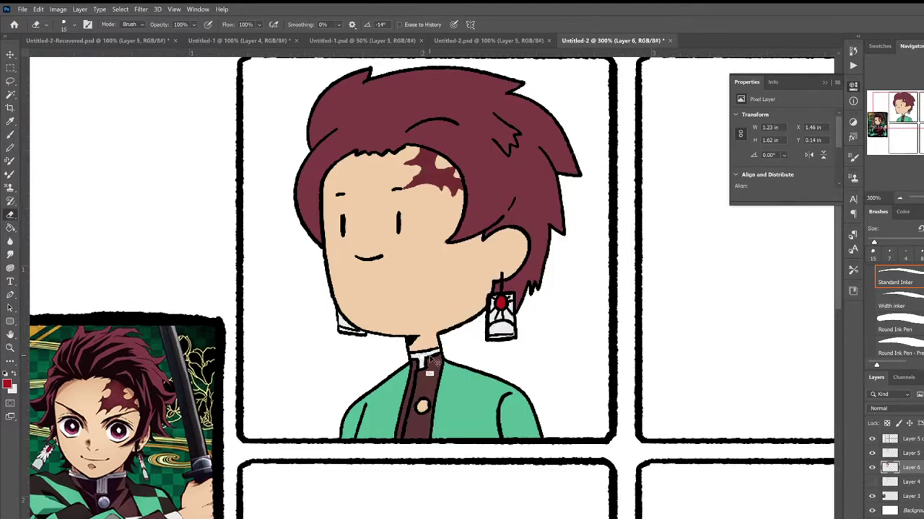
{"action": "key", "text": "b"}
Paint a dark checkered pattern over the green coat's body and sleeves, matching the reference.
{"action": "mouse_move", "coordinate": [405, 368]}
{"action": "left_mouse_down"}
{"action": "mouse_move", "coordinate": [367, 407]}
{"action": "mouse_move", "coordinate": [376, 403]}
{"action": "mouse_move", "coordinate": [361, 437]}
{"action": "left_mouse_up"}
{"action": "left_click_drag", "start_coordinate": [362, 417], "coordinate": [346, 420]}
{"action": "mouse_move", "coordinate": [442, 364]}
{"action": "left_mouse_down"}
{"action": "mouse_move", "coordinate": [470, 397]}
{"action": "mouse_move", "coordinate": [460, 427]}
{"action": "mouse_move", "coordinate": [497, 430]}
{"action": "left_mouse_up"}
{"action": "left_click_drag", "start_coordinate": [459, 426], "coordinate": [436, 439]}
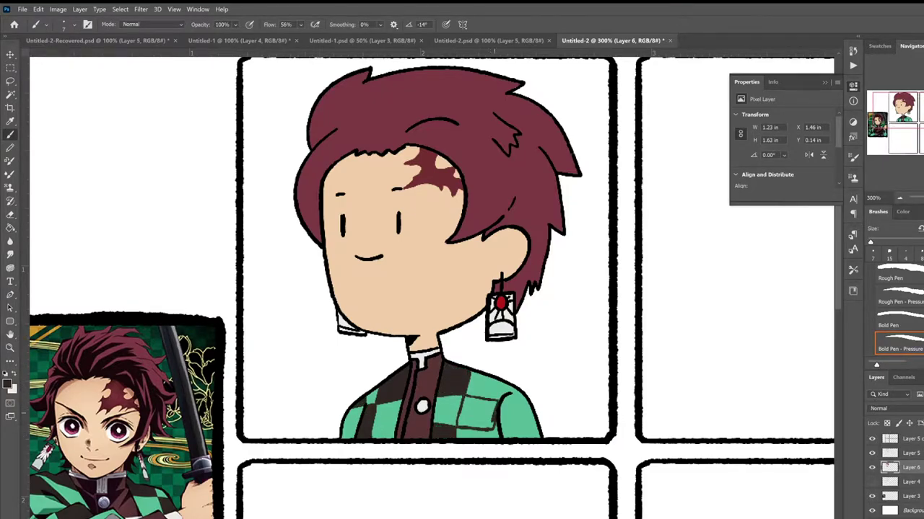
{"action": "left_click_drag", "start_coordinate": [462, 401], "coordinate": [493, 426]}
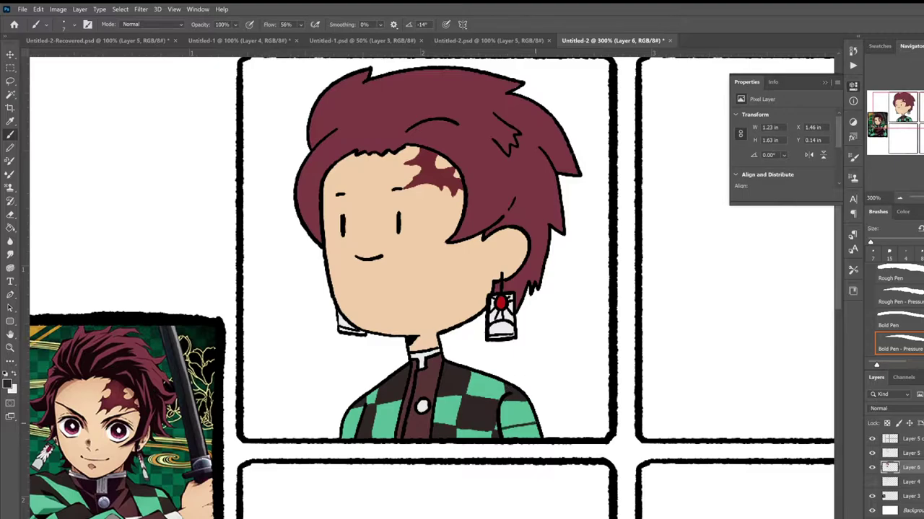
{"action": "left_click_drag", "start_coordinate": [514, 405], "coordinate": [533, 432]}
{"action": "left_click_drag", "start_coordinate": [500, 391], "coordinate": [537, 436]}
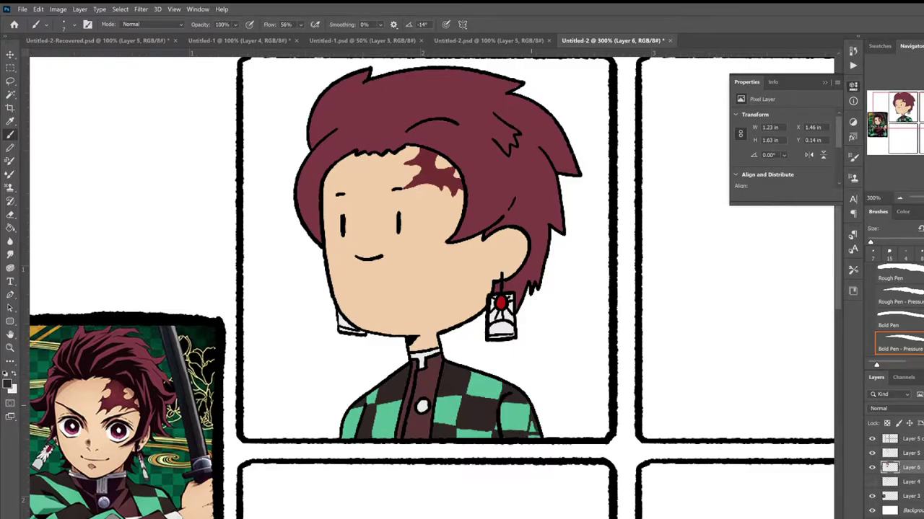
{"action": "key", "text": "x"}
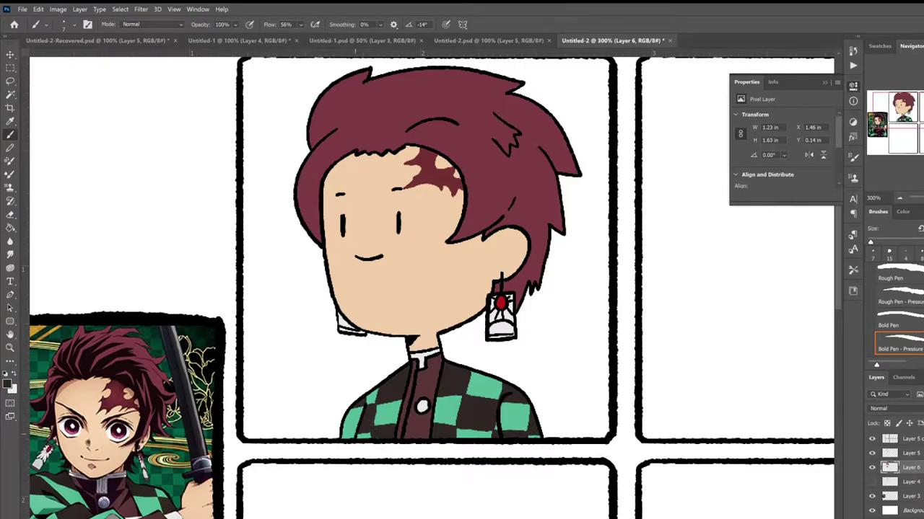
Shade the hair, face edge, neck, earring and coat in muted pink on a new Multiply layer.
{"action": "key", "text": "ctrl+shift+alt+n"}
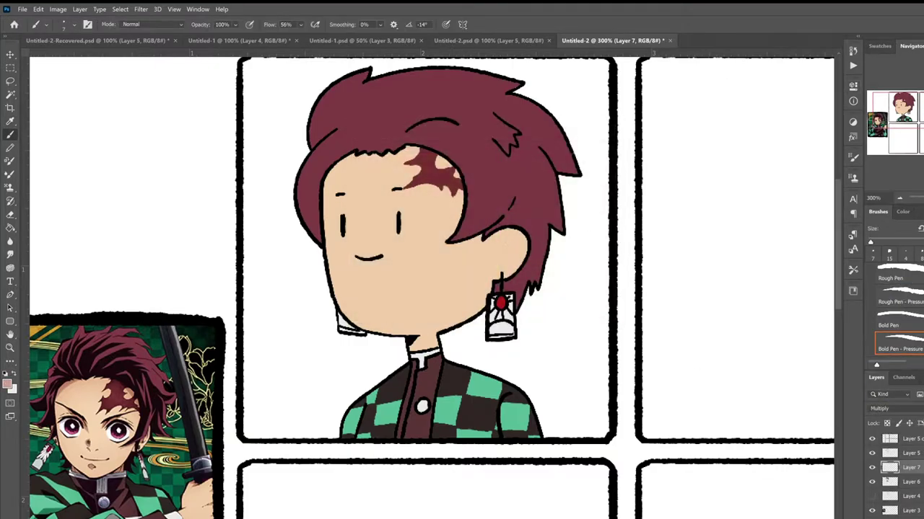
{"action": "mouse_move", "coordinate": [322, 142]}
{"action": "left_mouse_down"}
{"action": "mouse_move", "coordinate": [310, 158]}
{"action": "mouse_move", "coordinate": [300, 241]}
{"action": "left_mouse_up"}
{"action": "left_click_drag", "start_coordinate": [334, 165], "coordinate": [326, 252]}
{"action": "mouse_move", "coordinate": [326, 209]}
{"action": "left_mouse_down"}
{"action": "mouse_move", "coordinate": [352, 332]}
{"action": "mouse_move", "coordinate": [394, 333]}
{"action": "mouse_move", "coordinate": [418, 351]}
{"action": "left_mouse_up"}
{"action": "left_click_drag", "start_coordinate": [493, 296], "coordinate": [492, 335]}
{"action": "left_click_drag", "start_coordinate": [514, 197], "coordinate": [476, 233]}
{"action": "left_click_drag", "start_coordinate": [346, 433], "coordinate": [395, 378]}
{"action": "left_click_drag", "start_coordinate": [494, 416], "coordinate": [484, 437]}
Paint jagged lighter highlights across the hair on a new layer set to Screen.
{"action": "left_click", "coordinate": [919, 325]}
{"action": "key", "text": "ctrl+shift+alt+n"}
{"action": "left_click", "coordinate": [895, 414]}
{"action": "left_click", "coordinate": [884, 377]}
{"action": "left_click_drag", "start_coordinate": [326, 108], "coordinate": [436, 124]}
{"action": "left_click_drag", "start_coordinate": [390, 95], "coordinate": [498, 108]}
{"action": "left_click_drag", "start_coordinate": [318, 122], "coordinate": [495, 101]}
{"action": "key", "text": "p"}
{"action": "key", "text": "b"}
{"action": "left_click_drag", "start_coordinate": [467, 145], "coordinate": [506, 197]}
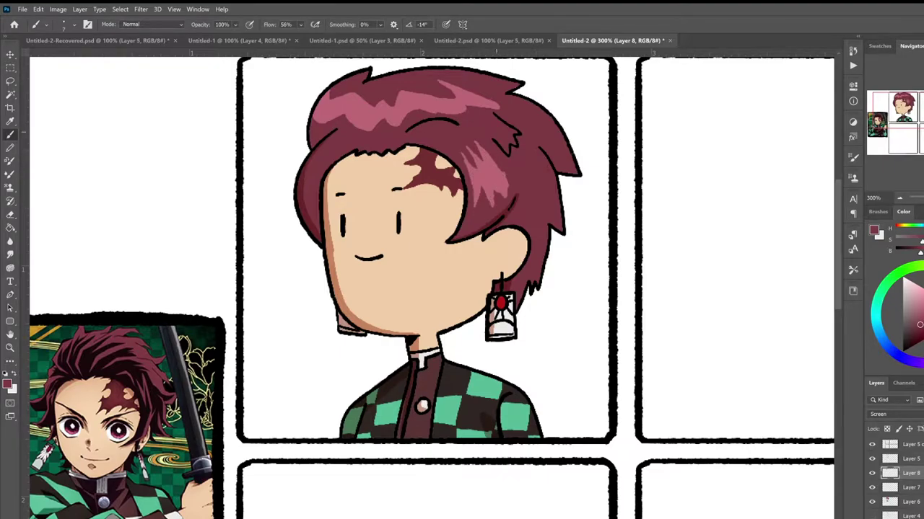
{"action": "left_click_drag", "start_coordinate": [554, 117], "coordinate": [542, 147]}
{"action": "left_click_drag", "start_coordinate": [556, 205], "coordinate": [523, 231]}
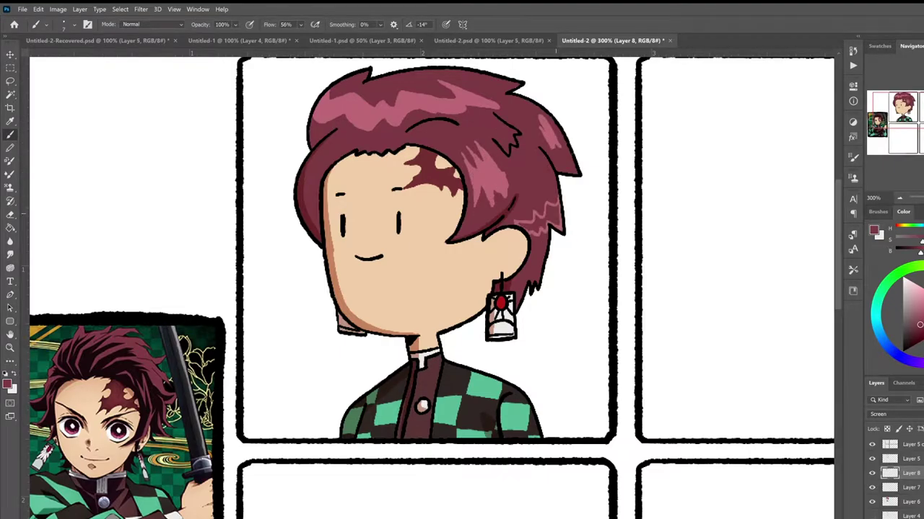
Lock the line art layer's transparent pixels and recolour the hair outlines dark maroon.
{"action": "key", "text": "g"}
{"action": "left_click", "coordinate": [902, 458]}
{"action": "left_click", "coordinate": [505, 208], "text": "alt"}
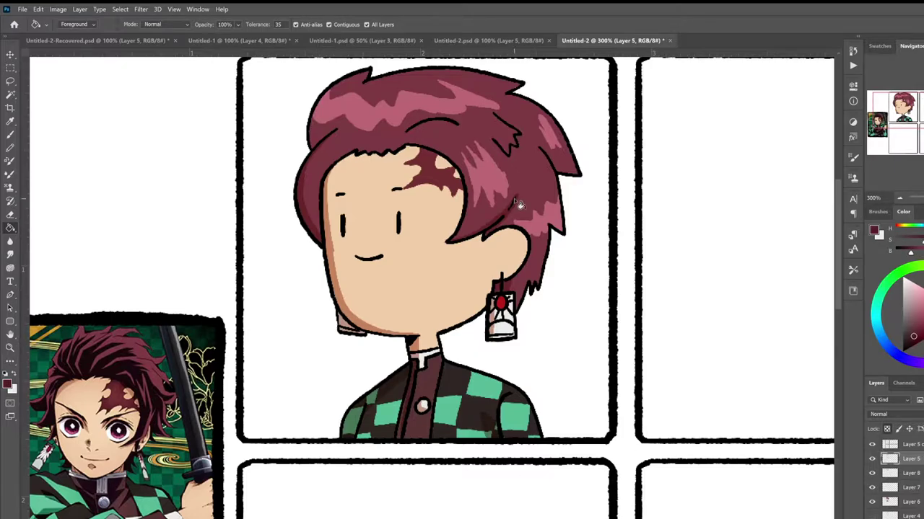
{"action": "key", "text": "b"}
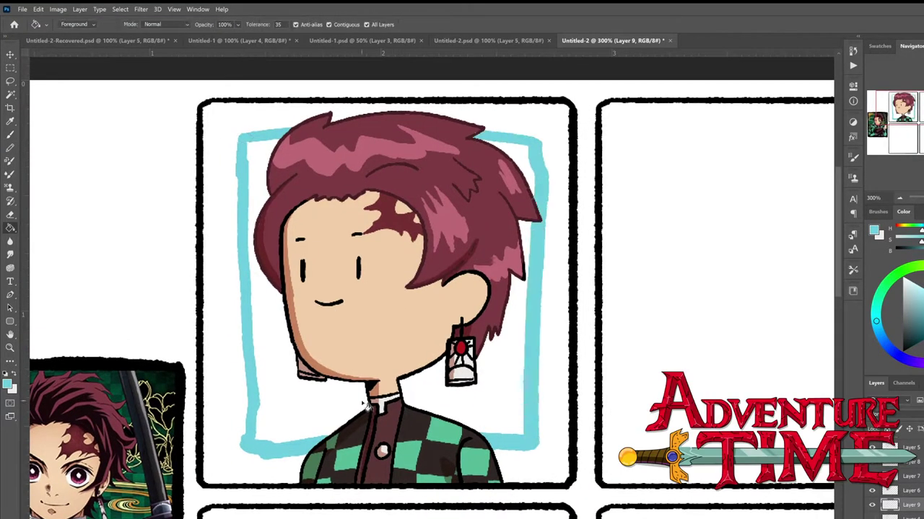
Fill the background behind the character with light blue inside its painted border.
{"action": "left_click", "coordinate": [266, 324]}
{"action": "left_click", "coordinate": [507, 402]}
Sketch a rounded head outline in dark red on a new layer in the second panel.
{"action": "key", "text": "ctrl+minus"}
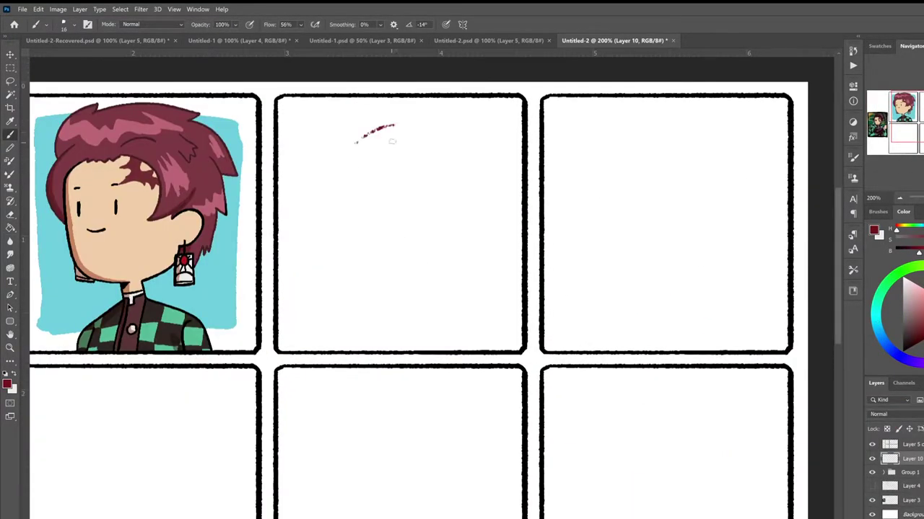
{"action": "mouse_move", "coordinate": [391, 142]}
{"action": "left_mouse_down"}
{"action": "mouse_move", "coordinate": [458, 132]}
{"action": "mouse_move", "coordinate": [489, 206]}
{"action": "left_mouse_up"}
{"action": "mouse_move", "coordinate": [353, 130]}
{"action": "left_mouse_down"}
{"action": "mouse_move", "coordinate": [330, 268]}
{"action": "mouse_move", "coordinate": [396, 274]}
{"action": "left_mouse_up"}
{"action": "left_click_drag", "start_coordinate": [462, 134], "coordinate": [484, 252]}
{"action": "mouse_move", "coordinate": [337, 165]}
{"action": "left_mouse_down"}
{"action": "mouse_move", "coordinate": [327, 252]}
{"action": "mouse_move", "coordinate": [447, 268]}
{"action": "left_mouse_up"}
Sketch the narrow neck and body sides below the head in the second panel.
{"action": "mouse_move", "coordinate": [401, 275]}
{"action": "left_mouse_down"}
{"action": "mouse_move", "coordinate": [402, 296]}
{"action": "mouse_move", "coordinate": [483, 249]}
{"action": "mouse_move", "coordinate": [429, 317]}
{"action": "left_mouse_up"}
{"action": "left_click_drag", "start_coordinate": [396, 276], "coordinate": [397, 339]}
{"action": "left_click_drag", "start_coordinate": [431, 275], "coordinate": [434, 349]}
{"action": "mouse_move", "coordinate": [393, 287]}
{"action": "left_mouse_down"}
{"action": "mouse_move", "coordinate": [399, 347]}
{"action": "mouse_move", "coordinate": [385, 352]}
{"action": "left_mouse_up"}
{"action": "left_click_drag", "start_coordinate": [399, 320], "coordinate": [398, 352]}
{"action": "left_click_drag", "start_coordinate": [430, 273], "coordinate": [437, 344]}
{"action": "key", "text": "ctrl+z"}
{"action": "key", "text": "ctrl+z"}
{"action": "key", "text": "ctrl+z"}
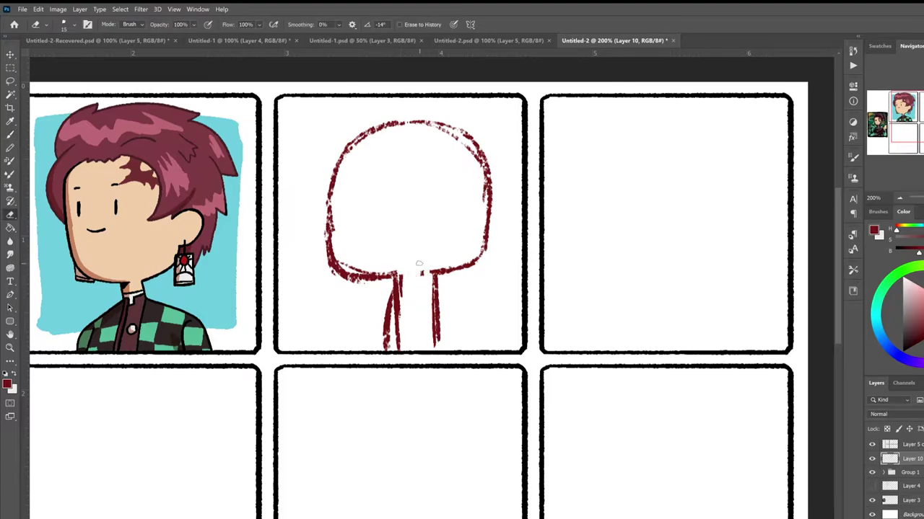
Erase the head line crossing the neck opening and the doubled strokes along the jaw.
{"action": "left_click", "coordinate": [421, 272]}
{"action": "left_click", "coordinate": [535, 217]}
{"action": "left_click", "coordinate": [420, 272]}
{"action": "left_click", "coordinate": [533, 217]}
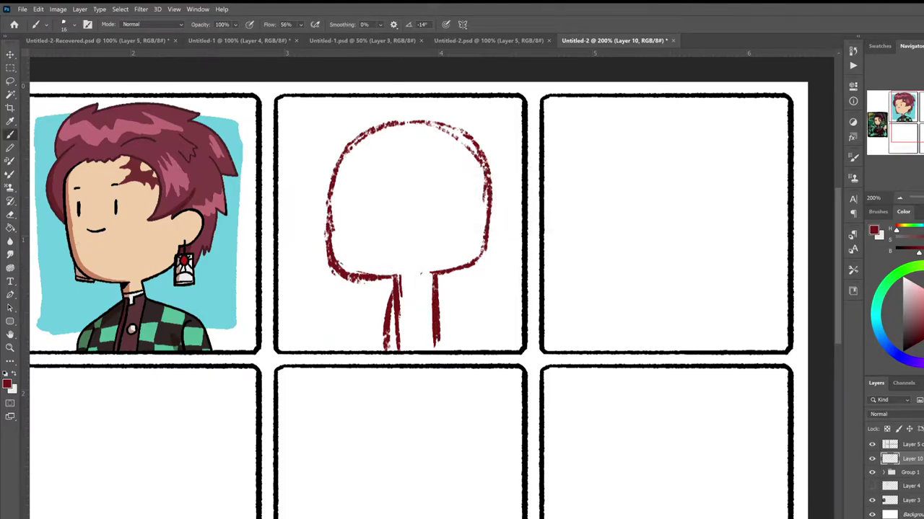
Thicken the head outline and the right edge of the body in the sketch.
{"action": "left_click_drag", "start_coordinate": [367, 133], "coordinate": [372, 276]}
{"action": "left_click_drag", "start_coordinate": [442, 276], "coordinate": [438, 345]}
{"action": "left_click_drag", "start_coordinate": [433, 121], "coordinate": [439, 289]}
{"action": "left_click_drag", "start_coordinate": [430, 118], "coordinate": [349, 140]}
Sketch the collar and vertical jacket lines on the body, and adjust the body's placement with Free Transform.
{"action": "left_click_drag", "start_coordinate": [422, 295], "coordinate": [421, 351]}
{"action": "left_click_drag", "start_coordinate": [397, 283], "coordinate": [434, 287]}
{"action": "left_click_drag", "start_coordinate": [413, 289], "coordinate": [410, 350]}
{"action": "left_click_drag", "start_coordinate": [420, 286], "coordinate": [419, 346]}
{"action": "left_click_drag", "start_coordinate": [404, 297], "coordinate": [401, 350]}
{"action": "left_click_drag", "start_coordinate": [413, 316], "coordinate": [411, 352]}
{"action": "left_click_drag", "start_coordinate": [426, 293], "coordinate": [423, 351]}
{"action": "left_click_drag", "start_coordinate": [347, 267], "coordinate": [396, 275]}
{"action": "left_click_drag", "start_coordinate": [441, 283], "coordinate": [437, 354]}
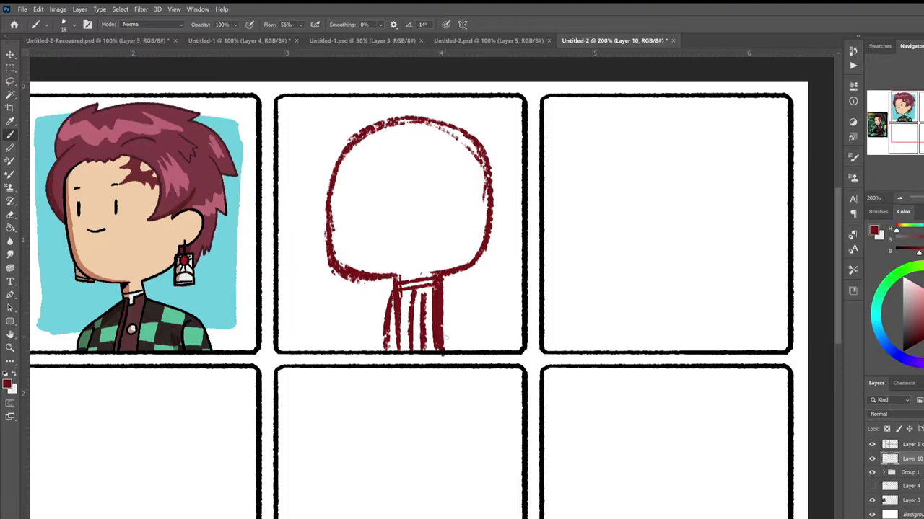
{"action": "left_click_drag", "start_coordinate": [482, 235], "coordinate": [478, 261]}
{"action": "key", "text": "ctrl+t"}
{"action": "key", "text": "Return"}
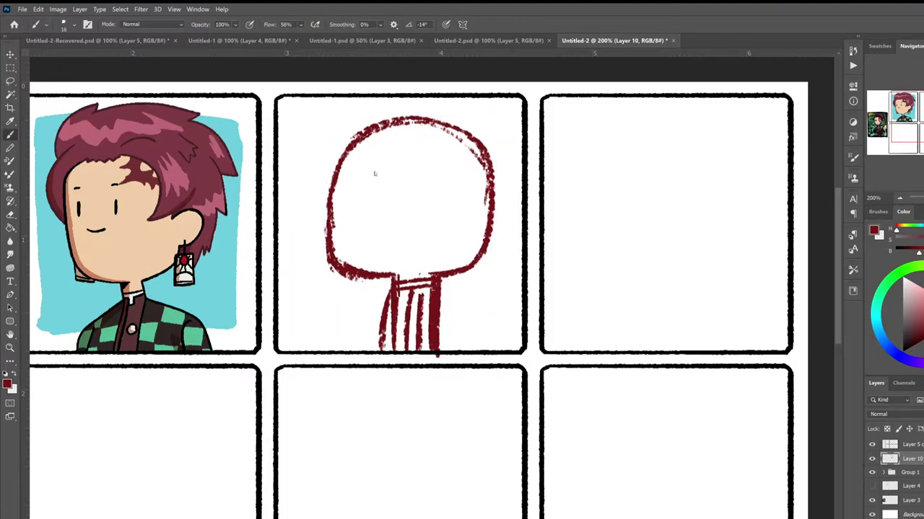
Sketch two large round eyes with filled pupils and a small smiling mouth.
{"action": "left_click_drag", "start_coordinate": [372, 171], "coordinate": [370, 173]}
{"action": "left_click_drag", "start_coordinate": [433, 167], "coordinate": [440, 195]}
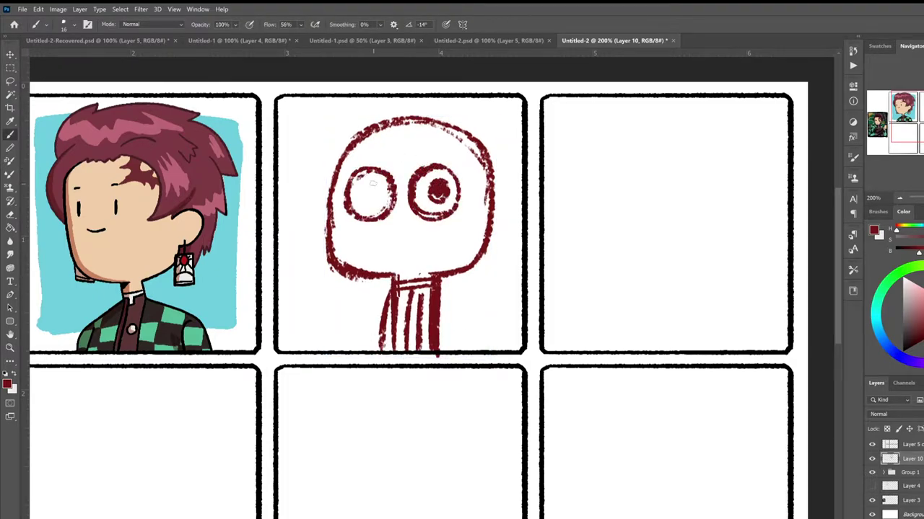
{"action": "left_click_drag", "start_coordinate": [373, 184], "coordinate": [377, 195]}
{"action": "left_click_drag", "start_coordinate": [395, 243], "coordinate": [416, 244]}
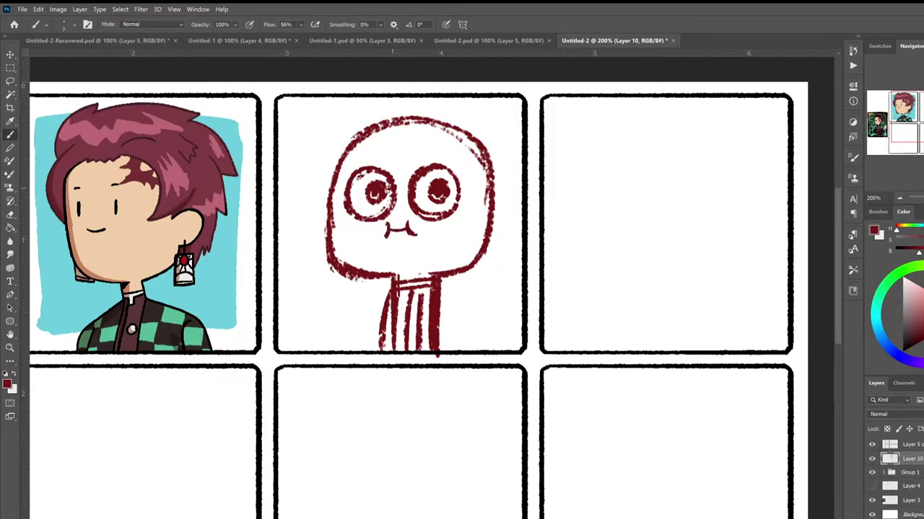
Sketch the eyebrows, spiky hair, ear and hanging earring, and shift the sketch slightly down and left within the panel.
{"action": "mouse_move", "coordinate": [397, 128]}
{"action": "left_mouse_down"}
{"action": "mouse_move", "coordinate": [430, 125]}
{"action": "mouse_move", "coordinate": [478, 198]}
{"action": "left_mouse_up"}
{"action": "left_click_drag", "start_coordinate": [339, 135], "coordinate": [321, 203]}
{"action": "key", "text": "v"}
{"action": "left_click_drag", "start_coordinate": [455, 260], "coordinate": [447, 274]}
{"action": "key", "text": "b"}
{"action": "mouse_move", "coordinate": [337, 141]}
{"action": "left_mouse_down"}
{"action": "mouse_move", "coordinate": [509, 156]}
{"action": "mouse_move", "coordinate": [512, 220]}
{"action": "mouse_move", "coordinate": [480, 262]}
{"action": "left_mouse_up"}
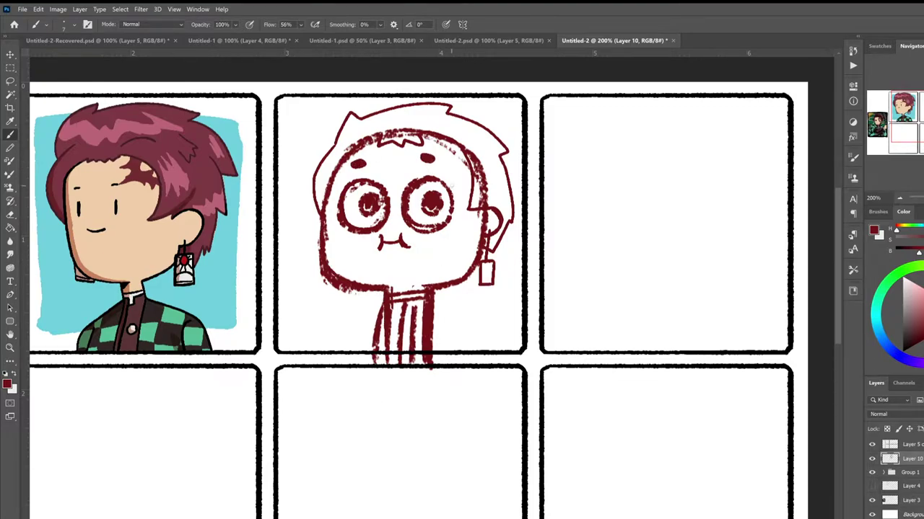
Ink the head, jagged fringe, ear and body sides in black on a new layer over the faded sketch.
{"action": "key", "text": "ctrl+shift+alt+n"}
{"action": "key", "text": "d"}
{"action": "left_click", "coordinate": [43, 24]}
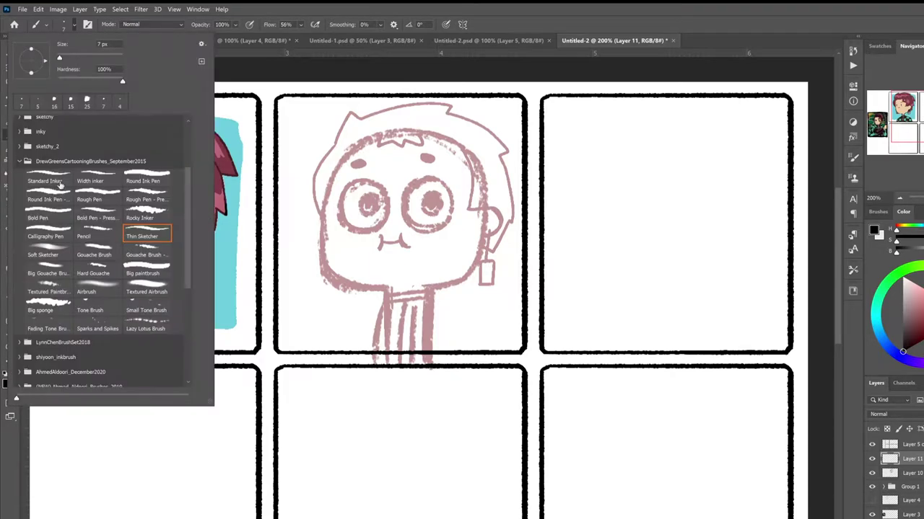
{"action": "double_click", "coordinate": [148, 234]}
{"action": "key", "text": "ctrl+z"}
{"action": "mouse_move", "coordinate": [379, 136]}
{"action": "left_mouse_down"}
{"action": "mouse_move", "coordinate": [346, 286]}
{"action": "mouse_move", "coordinate": [384, 351]}
{"action": "mouse_move", "coordinate": [476, 261]}
{"action": "left_mouse_up"}
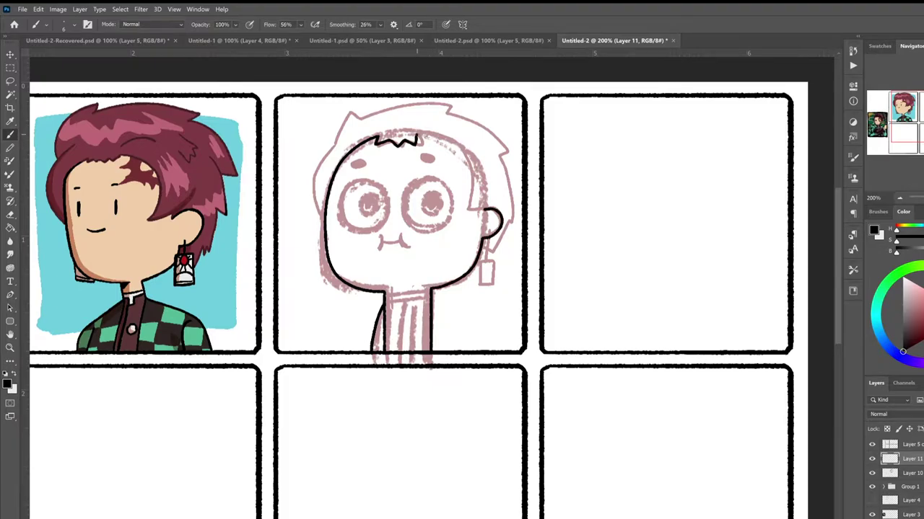
{"action": "left_click_drag", "start_coordinate": [417, 135], "coordinate": [490, 210]}
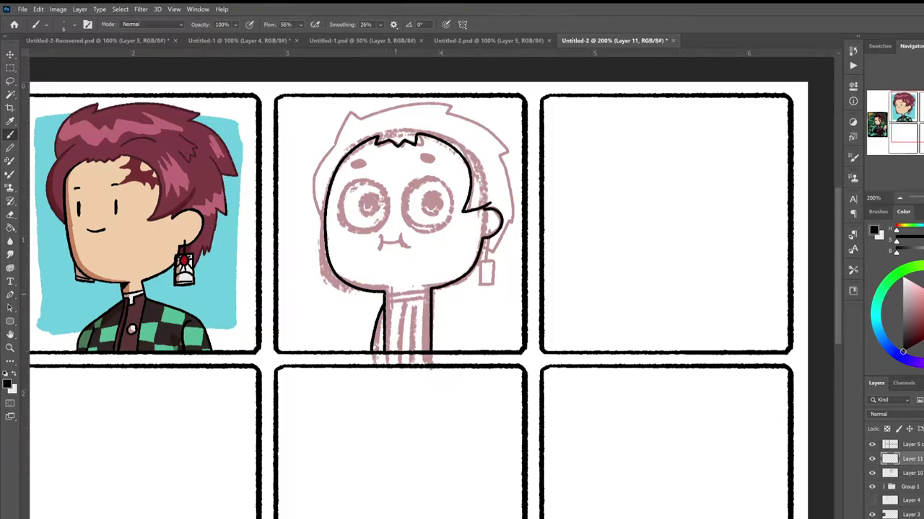
Ink the collar, the vertical jacket lines and the rectangular earring in black.
{"action": "left_click_drag", "start_coordinate": [387, 300], "coordinate": [430, 295]}
{"action": "left_click_drag", "start_coordinate": [405, 300], "coordinate": [403, 352]}
{"action": "key", "text": "ctrl+z"}
{"action": "left_click_drag", "start_coordinate": [417, 303], "coordinate": [417, 352]}
{"action": "left_click_drag", "start_coordinate": [487, 238], "coordinate": [487, 265]}
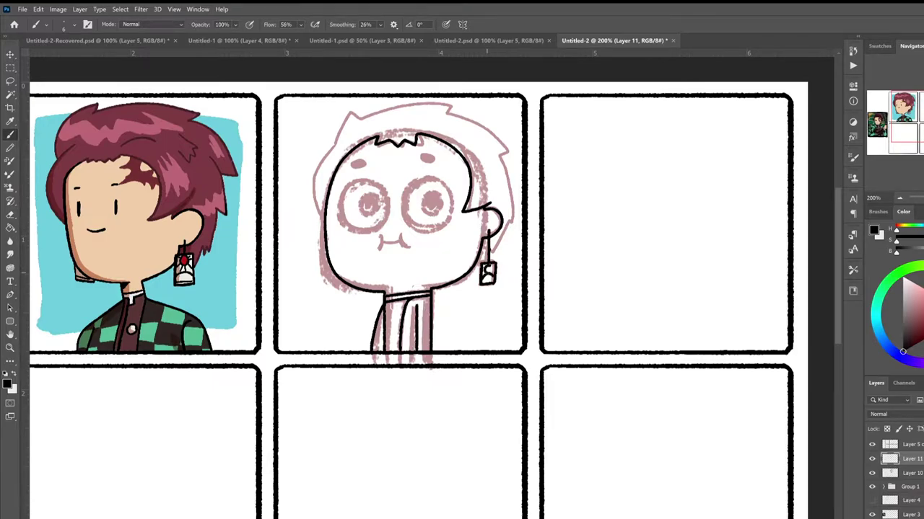
{"action": "key", "text": "ctrl+z"}
Ink the spiky outer hair outline in black from the left side around to the ear.
{"action": "mouse_move", "coordinate": [313, 202]}
{"action": "left_mouse_down"}
{"action": "mouse_move", "coordinate": [365, 119]}
{"action": "mouse_move", "coordinate": [441, 108]}
{"action": "left_mouse_up"}
{"action": "key", "text": "ctrl+z"}
{"action": "mouse_move", "coordinate": [365, 119]}
{"action": "left_mouse_down"}
{"action": "mouse_move", "coordinate": [451, 106]}
{"action": "mouse_move", "coordinate": [513, 230]}
{"action": "left_mouse_up"}
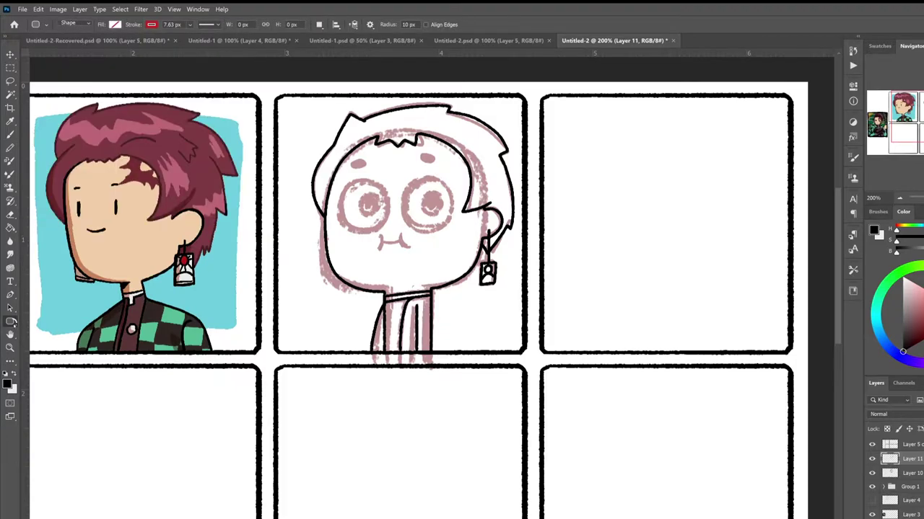
Draw an unfilled circle with a 5 px black stroke over the left eye and duplicate it as a smaller pupil circle.
{"action": "key", "text": "u"}
{"action": "left_click_drag", "start_coordinate": [341, 179], "coordinate": [394, 231]}
{"action": "left_click", "coordinate": [115, 24]}
{"action": "mouse_move", "coordinate": [190, 24]}
{"action": "left_mouse_down"}
{"action": "mouse_move", "coordinate": [161, 60]}
{"action": "mouse_move", "coordinate": [199, 36]}
{"action": "left_mouse_up"}
{"action": "key", "text": "v"}
{"action": "left_click_drag", "start_coordinate": [463, 200], "coordinate": [461, 202]}
{"action": "key", "text": "ctrl+t"}
{"action": "left_click_drag", "start_coordinate": [341, 179], "coordinate": [357, 194]}
{"action": "key", "text": "Return"}
{"action": "key", "text": "ctrl+j"}
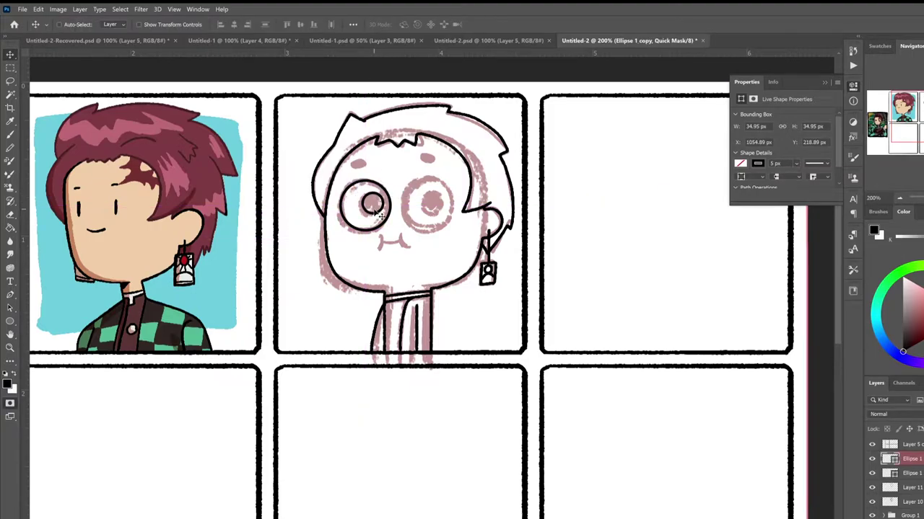
Duplicate the finished eye circles onto the right eye and fill both pupils with black.
{"action": "key", "text": "z"}
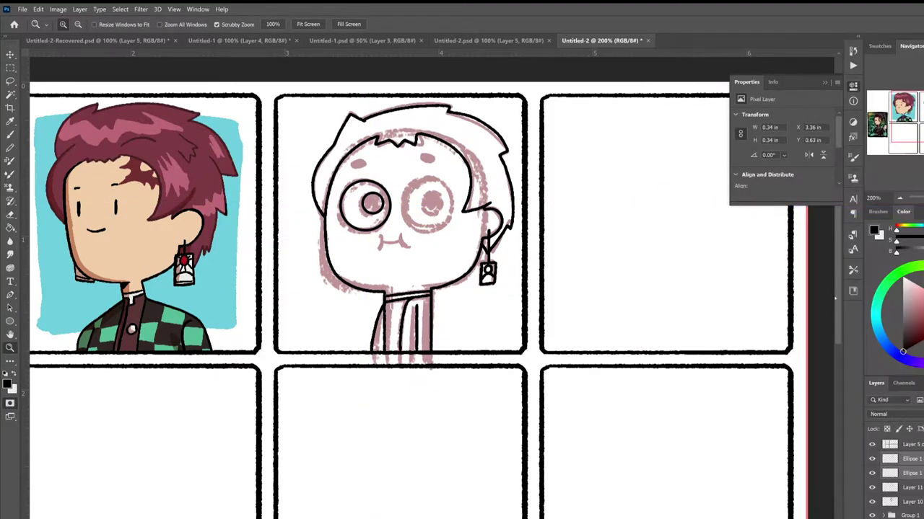
{"action": "key", "text": "ctrl+j"}
{"action": "key", "text": "v"}
{"action": "left_click_drag", "start_coordinate": [372, 204], "coordinate": [432, 203]}
{"action": "key", "text": "g"}
{"action": "left_click", "coordinate": [433, 204]}
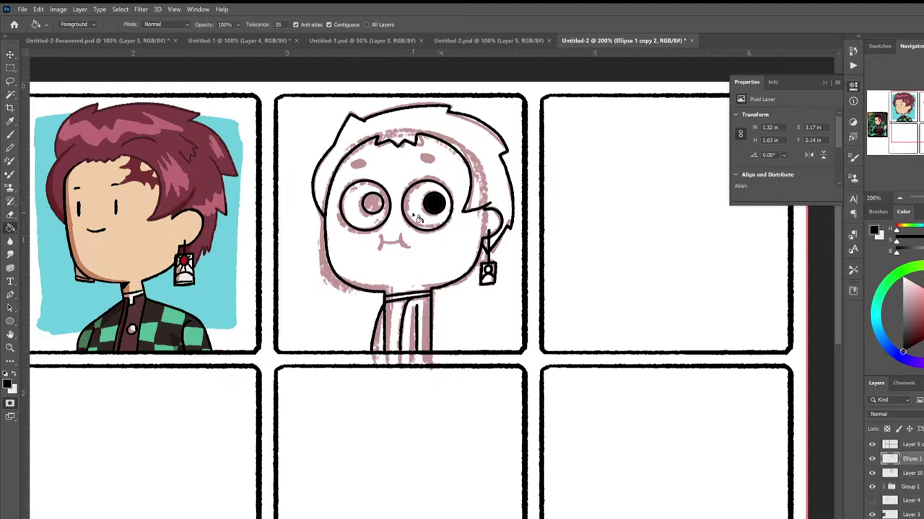
{"action": "left_click", "coordinate": [376, 208]}
Ink the two oval eyebrows and the small smiling mouth in black.
{"action": "key", "text": "b"}
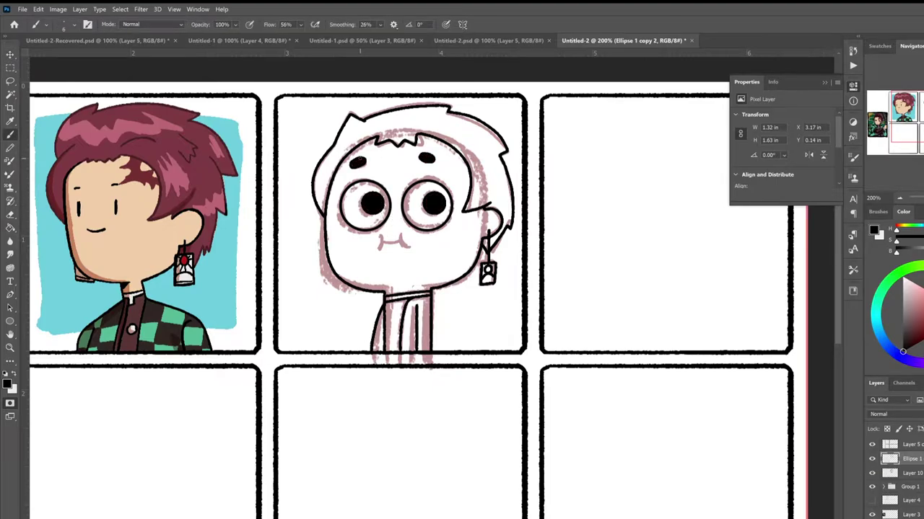
{"action": "key", "text": "ctrl+z"}
{"action": "left_click_drag", "start_coordinate": [376, 236], "coordinate": [409, 240]}
Hide the sketch layer and fill the face on a new layer with the first character's skin colour.
{"action": "left_click", "coordinate": [871, 474]}
{"action": "key", "text": "ctrl+shift+alt+n"}
{"action": "left_click", "coordinate": [109, 217], "text": "alt"}
{"action": "left_click", "coordinate": [406, 259]}
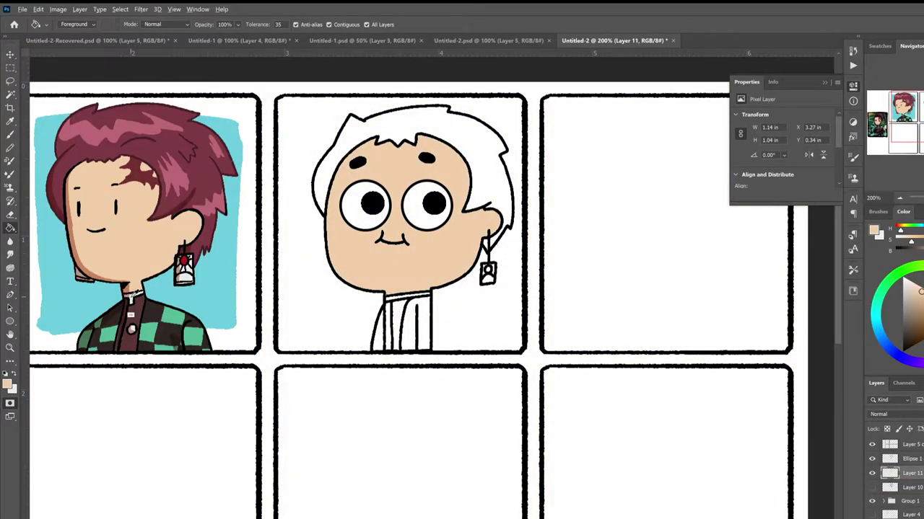
Fill the shirt dark maroon, the jacket green and the hair maroon using colours from the first character.
{"action": "left_click", "coordinate": [399, 324]}
{"action": "left_click", "coordinate": [378, 332]}
{"action": "left_click", "coordinate": [423, 332]}
{"action": "left_click", "coordinate": [202, 178], "text": "alt"}
{"action": "left_click", "coordinate": [488, 182]}
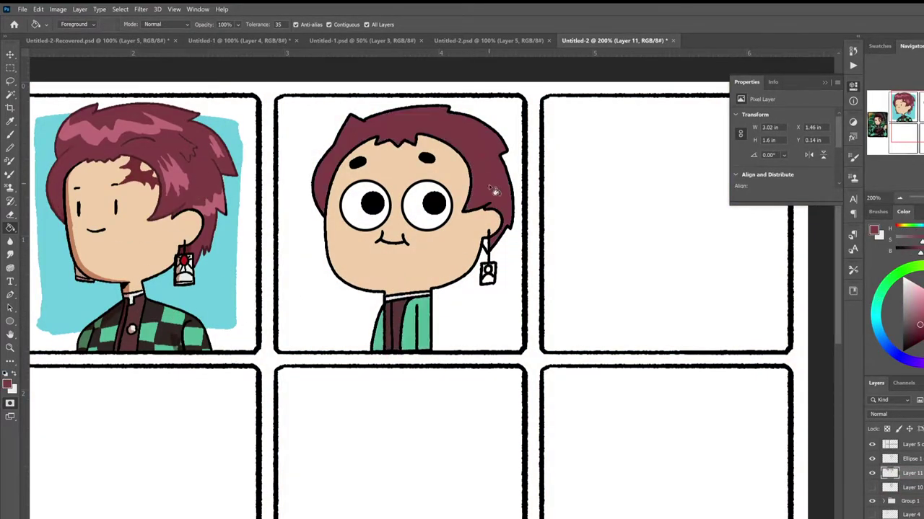
Paint the earring's red and white details and the dark checks on the green jacket.
{"action": "key", "text": "b"}
{"action": "key", "text": "x"}
{"action": "key", "text": "x"}
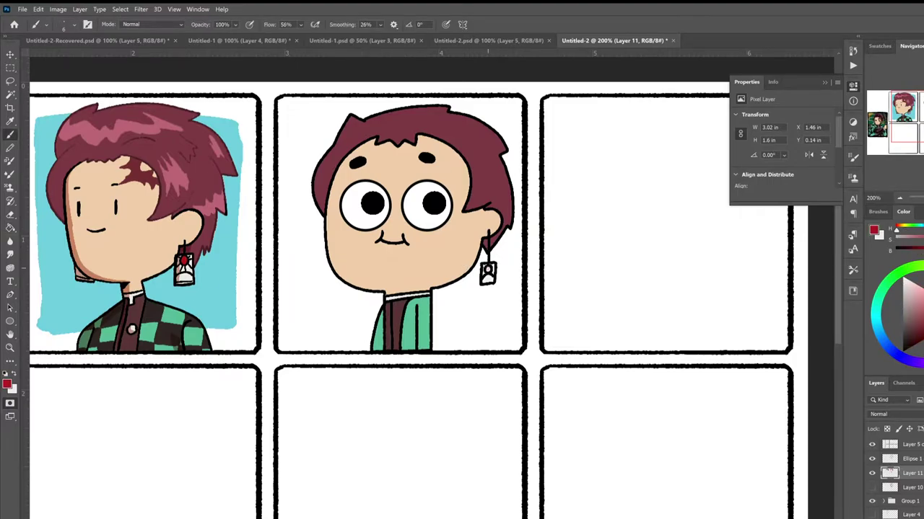
{"action": "key", "text": "x"}
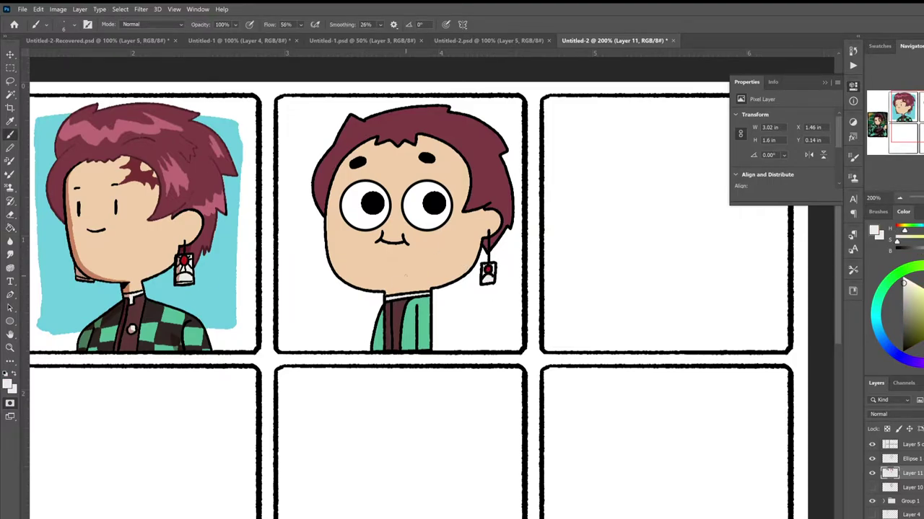
{"action": "key", "text": "x"}
{"action": "key", "text": "x"}
{"action": "key", "text": "x"}
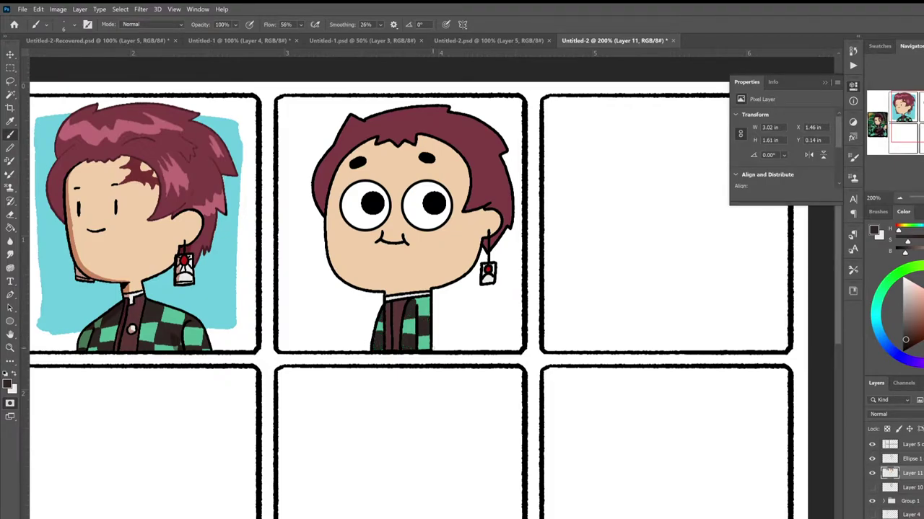
Select the hair fill and shade its right side dark maroon with a soft 300 px Airbrush.
{"action": "key", "text": "d"}
{"action": "key", "text": "w"}
{"action": "left_click", "coordinate": [490, 169]}
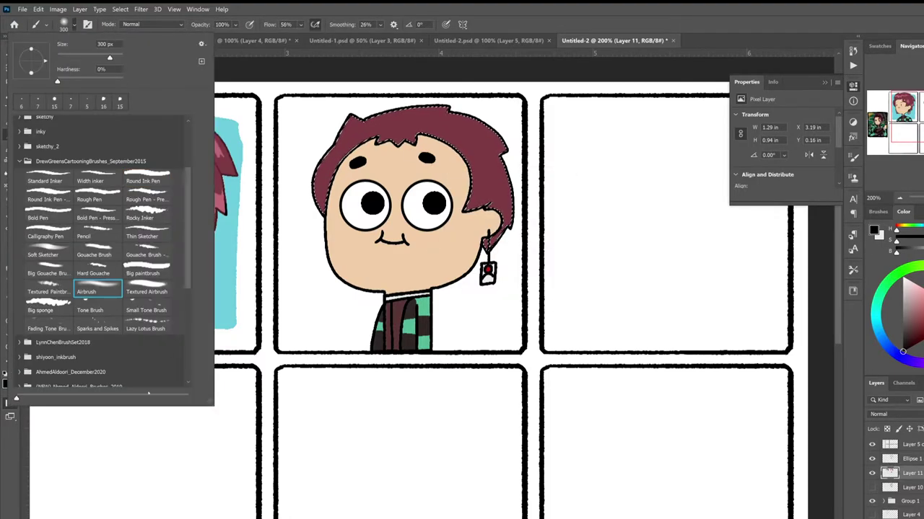
{"action": "left_click", "coordinate": [8, 383]}
{"action": "left_click", "coordinate": [427, 249]}
{"action": "left_click", "coordinate": [586, 148]}
{"action": "key", "text": "alt+BackSpace"}
{"action": "key", "text": "b"}
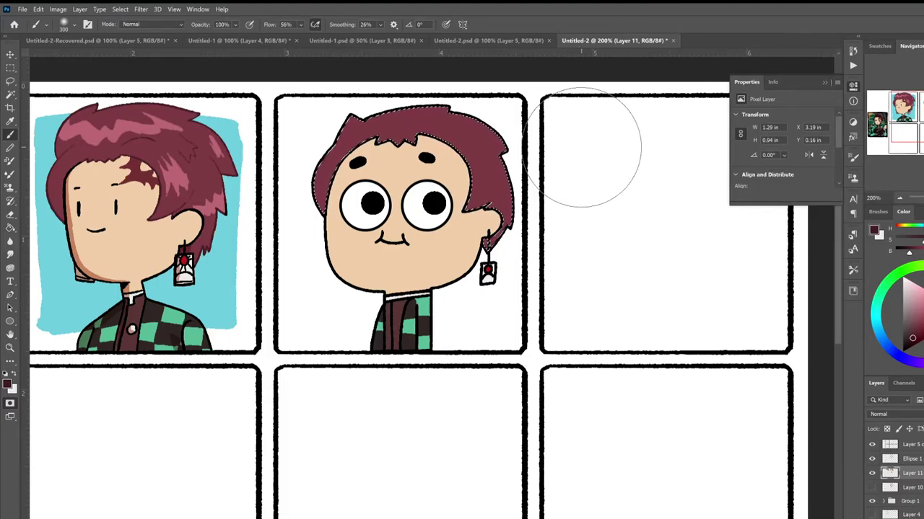
{"action": "mouse_move", "coordinate": [498, 166]}
{"action": "left_mouse_down"}
{"action": "mouse_move", "coordinate": [361, 185]}
{"action": "mouse_move", "coordinate": [447, 127]}
{"action": "left_mouse_up"}
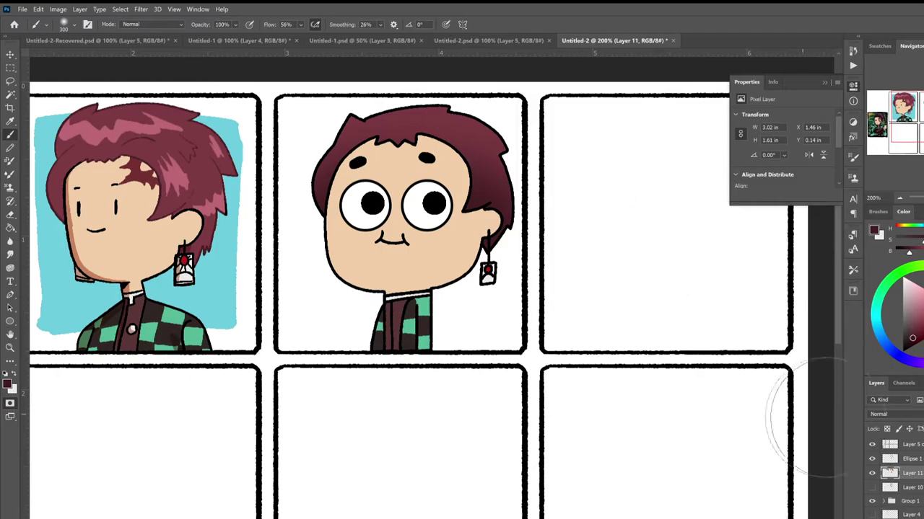
{"action": "key", "text": "q"}
{"action": "key", "text": "m"}
{"action": "left_click_drag", "start_coordinate": [43, 97], "coordinate": [243, 283]}
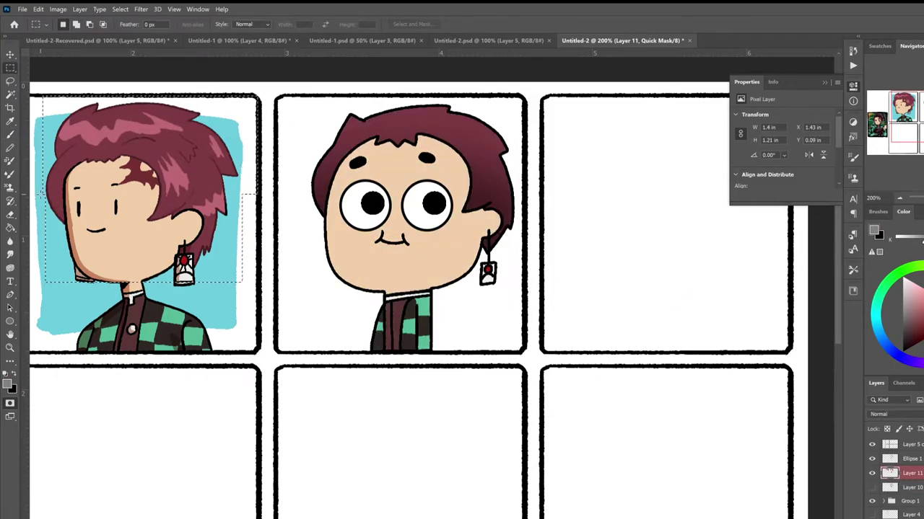
{"action": "key", "text": "e"}
{"action": "left_click", "coordinate": [395, 195]}
{"action": "key", "text": "Return"}
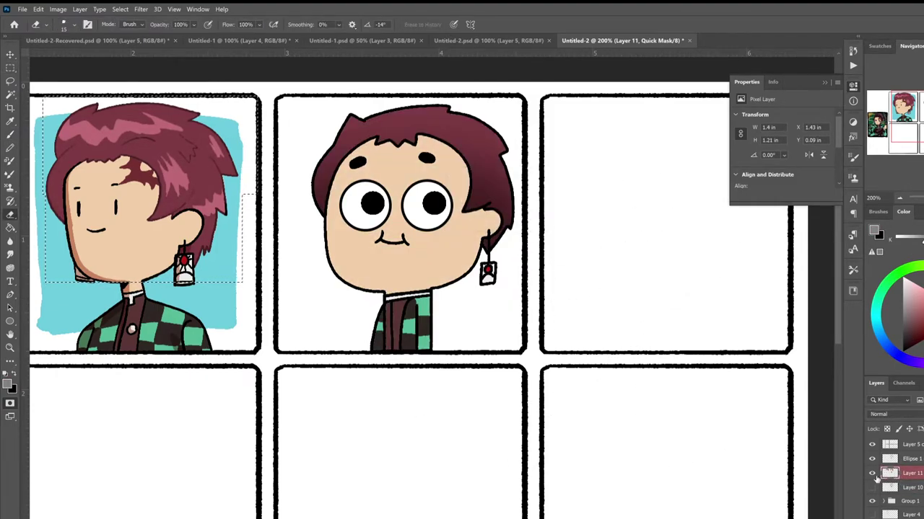
{"action": "key", "text": "m"}
{"action": "left_click_drag", "start_coordinate": [281, 94], "coordinate": [534, 357]}
{"action": "key", "text": "Delete"}
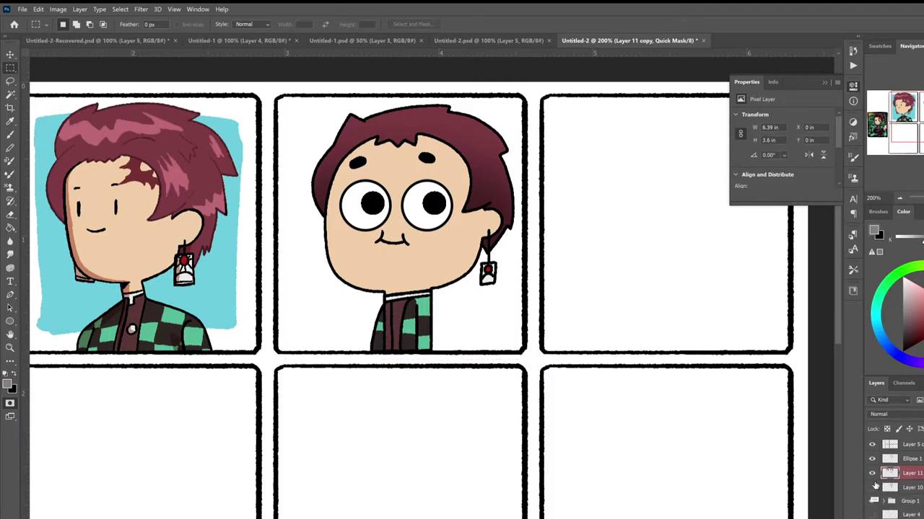
Hide the first character's group and delete the stray maroon hair fill in the first panel from the colour layer.
{"action": "left_click", "coordinate": [872, 473]}
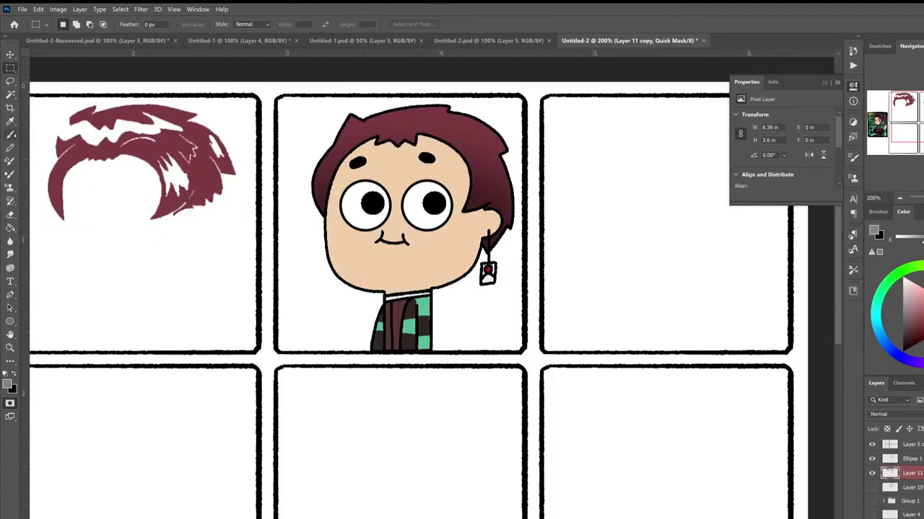
{"action": "key", "text": "e"}
{"action": "left_click", "coordinate": [496, 213]}
{"action": "key", "text": "Return"}
{"action": "right_click", "coordinate": [894, 473]}
{"action": "key", "text": "Escape"}
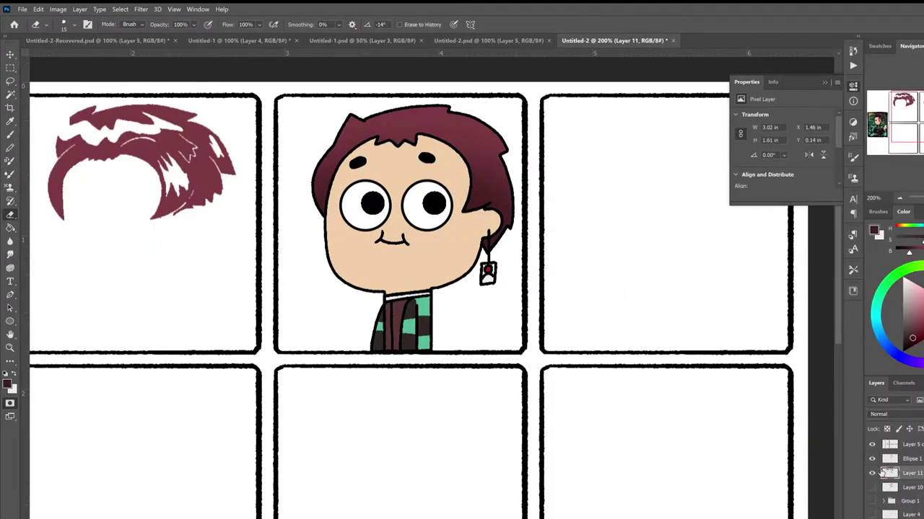
{"action": "key", "text": "m"}
{"action": "left_click_drag", "start_coordinate": [239, 239], "coordinate": [49, 94]}
{"action": "key", "text": "Delete"}
{"action": "key", "text": "q"}
Leave Quick Mask, add a new layer beneath the colours and try filling the eye whites on it.
{"action": "key", "text": "g"}
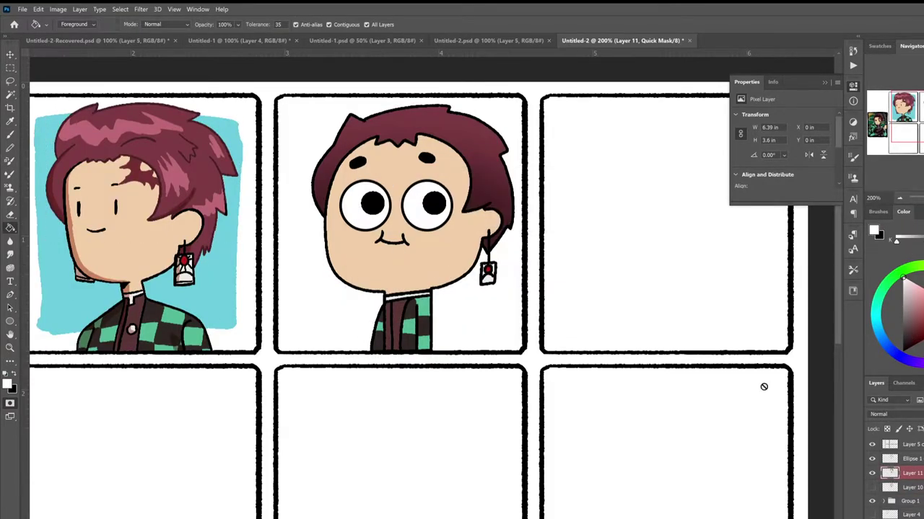
{"action": "key", "text": "q"}
{"action": "key", "text": "ctrl+shift+alt+n"}
{"action": "left_click", "coordinate": [427, 206]}
{"action": "left_click", "coordinate": [366, 205]}
{"action": "key", "text": "ctrl+z"}
{"action": "key", "text": "ctrl+z"}
{"action": "key", "text": "ctrl+z"}
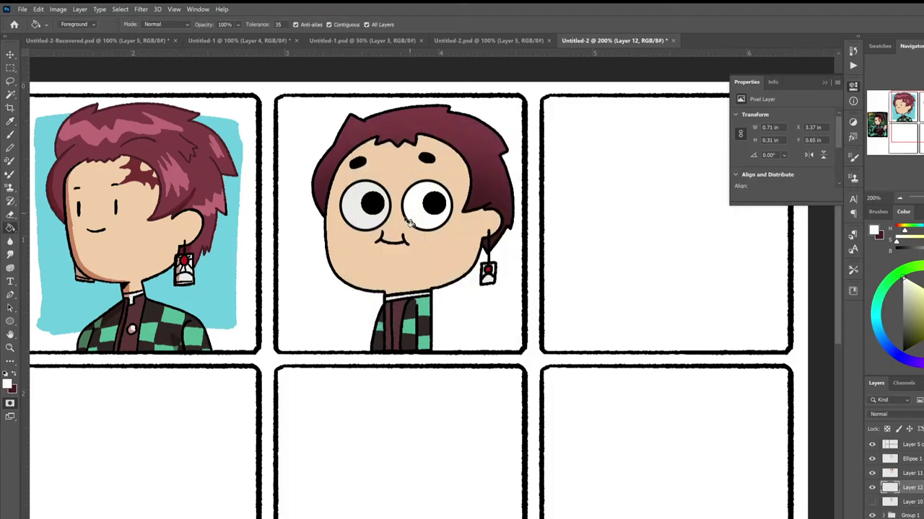
Paint a bright yellow rectangular background behind the second character, fill it in, and group the character's layers.
{"action": "key", "text": "b"}
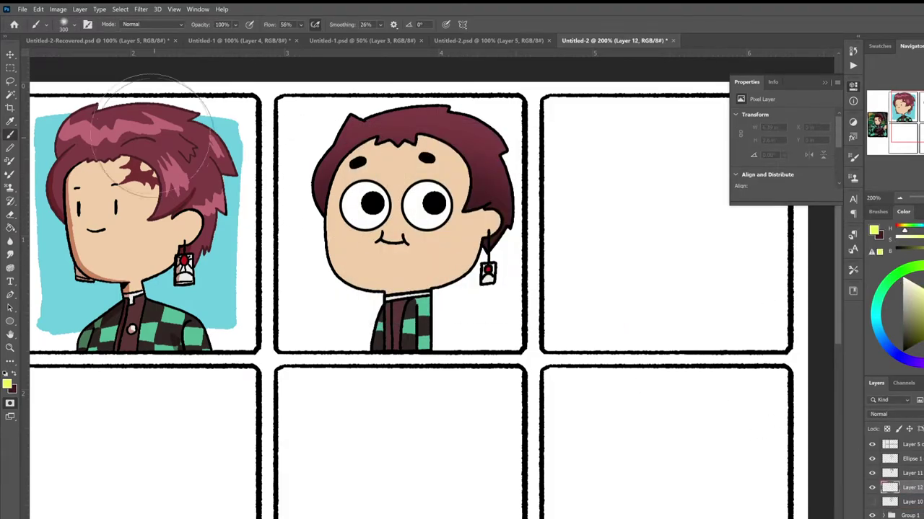
{"action": "left_click_drag", "start_coordinate": [303, 132], "coordinate": [497, 325]}
{"action": "key", "text": "g"}
{"action": "left_click", "coordinate": [476, 303]}
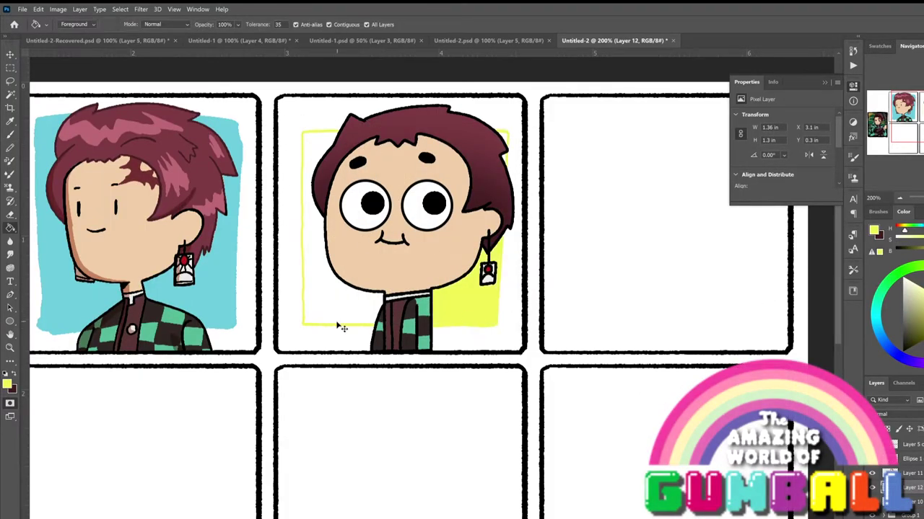
{"action": "left_click", "coordinate": [339, 323]}
{"action": "left_click", "coordinate": [911, 459], "text": "shift"}
{"action": "key", "text": "ctrl+g"}
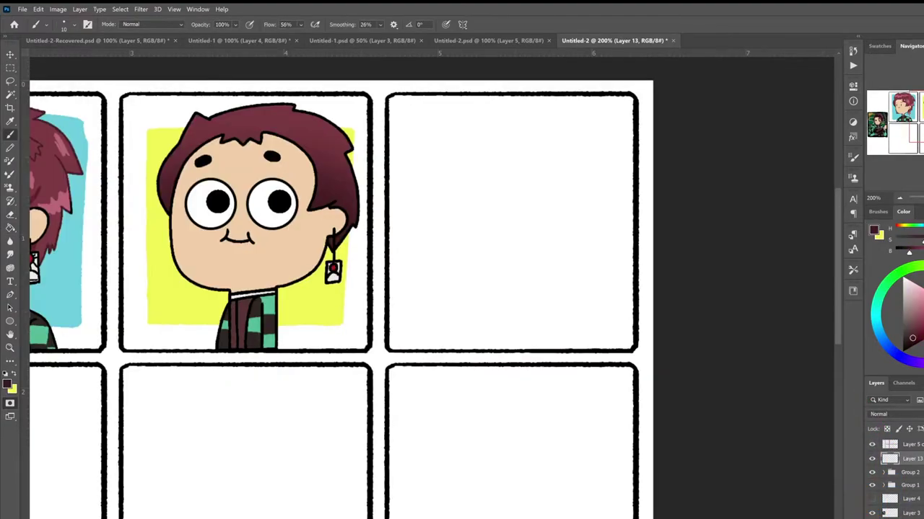
Sketch the third character's open head outline, neck and collar, button and robe in dark maroon in the upper-right panel.
{"action": "mouse_move", "coordinate": [444, 160]}
{"action": "left_mouse_down"}
{"action": "mouse_move", "coordinate": [438, 250]}
{"action": "mouse_move", "coordinate": [469, 292]}
{"action": "mouse_move", "coordinate": [529, 260]}
{"action": "mouse_move", "coordinate": [534, 135]}
{"action": "left_mouse_up"}
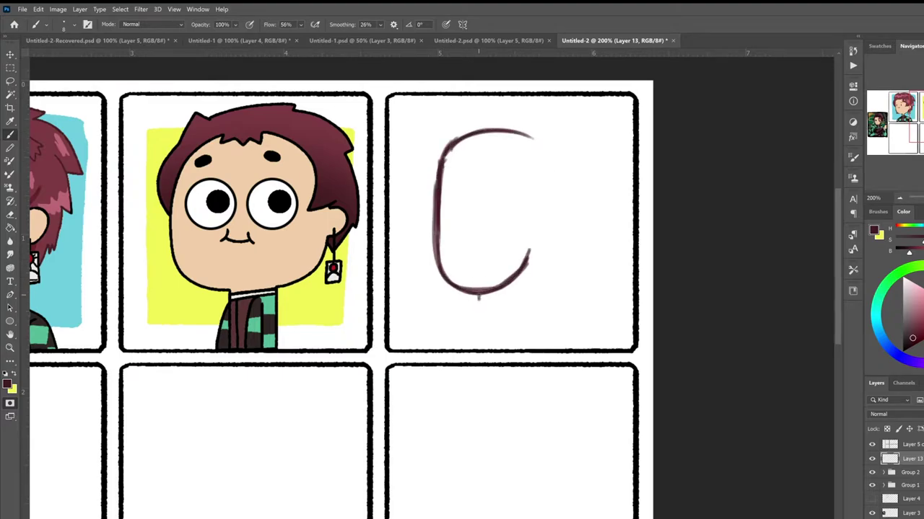
{"action": "left_click_drag", "start_coordinate": [477, 292], "coordinate": [437, 348]}
{"action": "left_click_drag", "start_coordinate": [521, 272], "coordinate": [519, 296]}
{"action": "left_click_drag", "start_coordinate": [519, 284], "coordinate": [558, 344]}
{"action": "left_click_drag", "start_coordinate": [543, 315], "coordinate": [534, 348]}
{"action": "left_click_drag", "start_coordinate": [459, 328], "coordinate": [455, 348]}
{"action": "left_click_drag", "start_coordinate": [476, 298], "coordinate": [465, 351]}
{"action": "left_click_drag", "start_coordinate": [532, 293], "coordinate": [507, 351]}
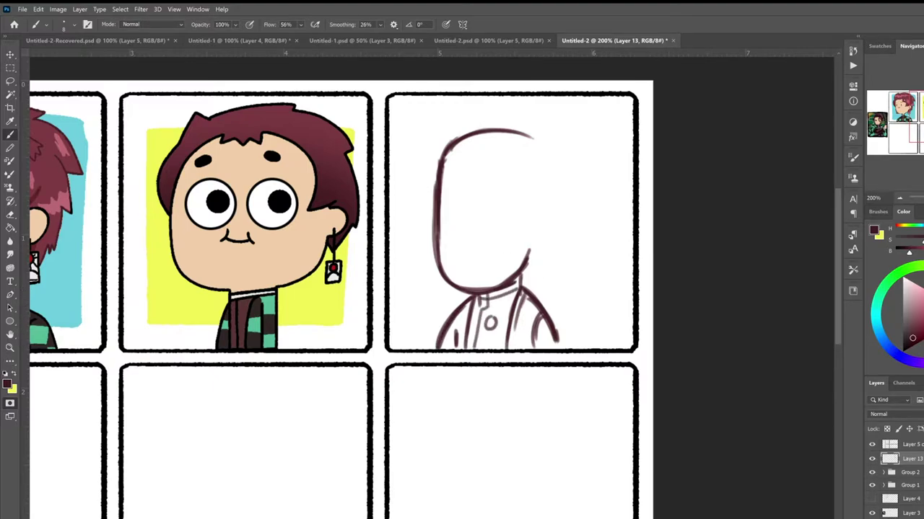
Sketch the third character's hairline, ears, round eyes, nose, mouth, brows, spiky hair outline and earring.
{"action": "mouse_move", "coordinate": [464, 144]}
{"action": "left_mouse_down"}
{"action": "mouse_move", "coordinate": [511, 142]}
{"action": "mouse_move", "coordinate": [527, 186]}
{"action": "mouse_move", "coordinate": [551, 191]}
{"action": "mouse_move", "coordinate": [535, 238]}
{"action": "left_mouse_up"}
{"action": "left_click_drag", "start_coordinate": [533, 238], "coordinate": [530, 255]}
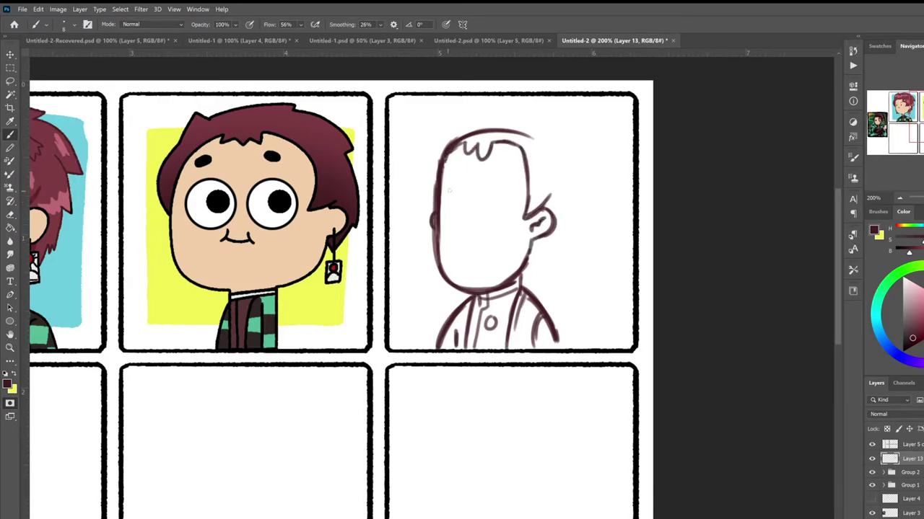
{"action": "left_click_drag", "start_coordinate": [450, 190], "coordinate": [479, 193]}
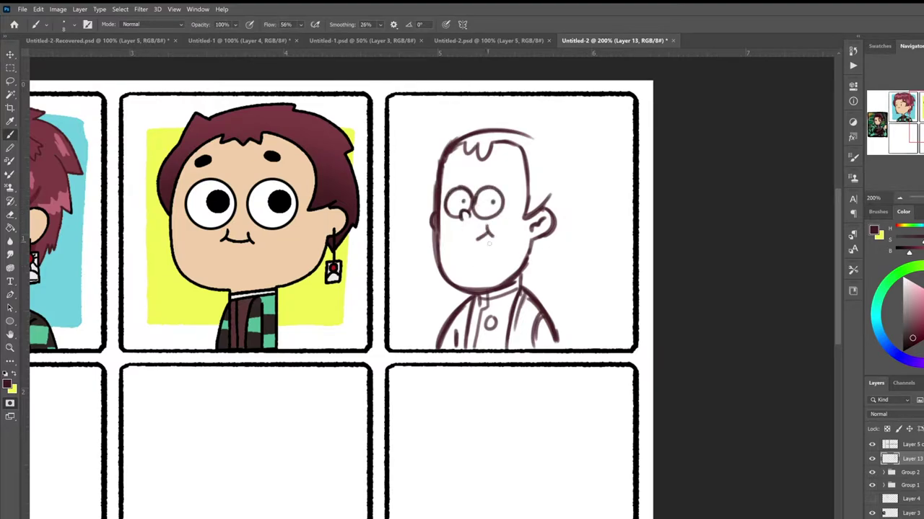
{"action": "mouse_move", "coordinate": [431, 208]}
{"action": "left_mouse_down"}
{"action": "mouse_move", "coordinate": [443, 129]}
{"action": "mouse_move", "coordinate": [540, 102]}
{"action": "mouse_move", "coordinate": [589, 191]}
{"action": "mouse_move", "coordinate": [538, 252]}
{"action": "left_mouse_up"}
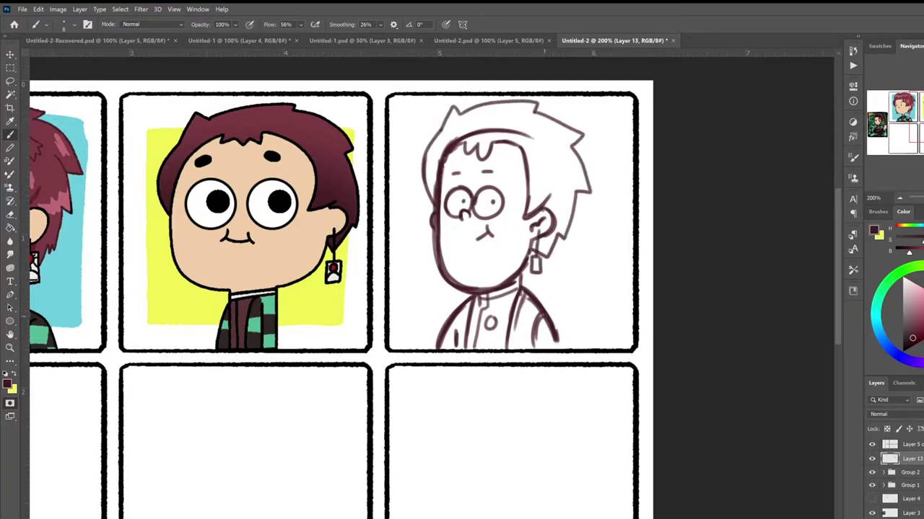
Add a new layer above the faded sketch and ink the face, ear and spiky hair in black with the Round Ink Pen.
{"action": "key", "text": "ctrl+shift+alt+n"}
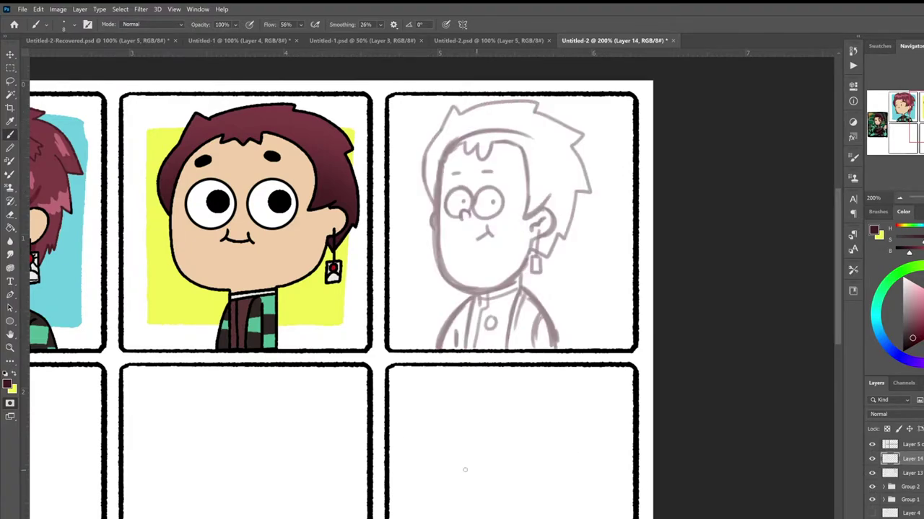
{"action": "left_click", "coordinate": [64, 24]}
{"action": "left_click", "coordinate": [90, 177]}
{"action": "left_click", "coordinate": [145, 177]}
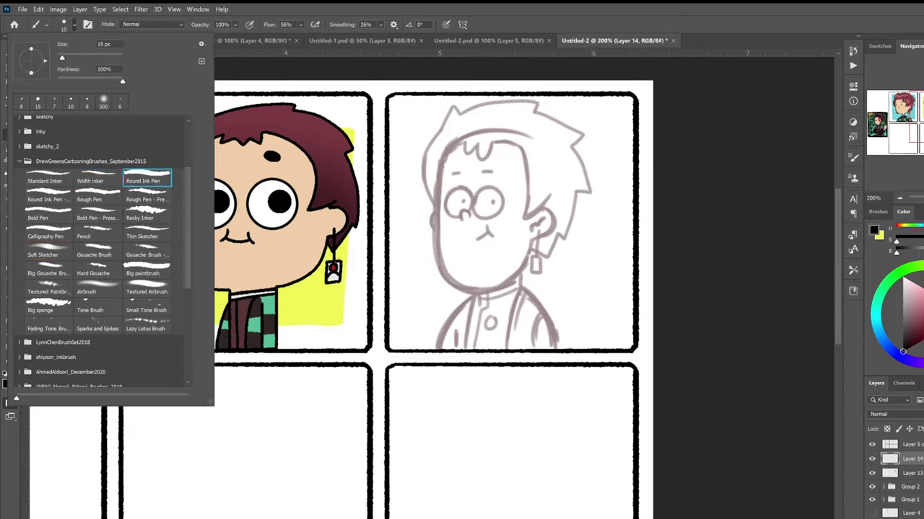
{"action": "key", "text": "Return"}
{"action": "key", "text": "ctrl+z"}
{"action": "left_click_drag", "start_coordinate": [463, 142], "coordinate": [503, 285]}
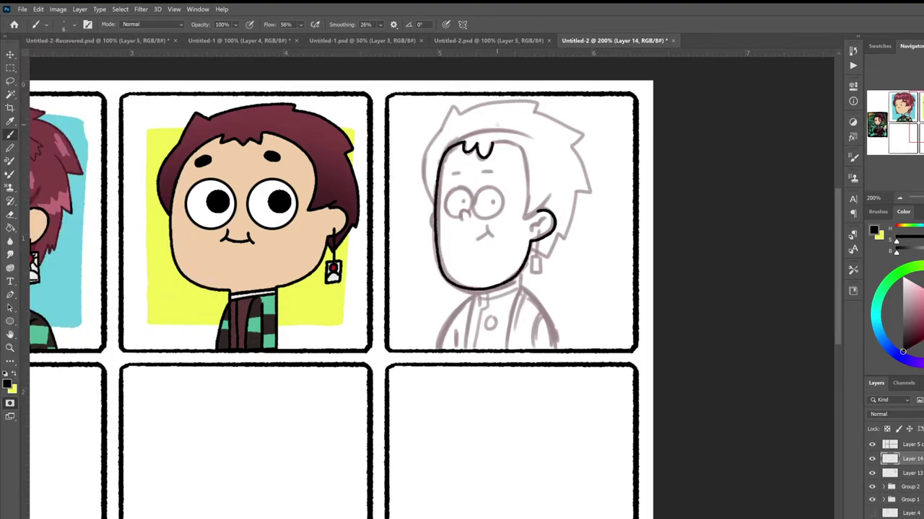
{"action": "left_click_drag", "start_coordinate": [495, 144], "coordinate": [530, 216]}
{"action": "left_click_drag", "start_coordinate": [427, 194], "coordinate": [527, 114]}
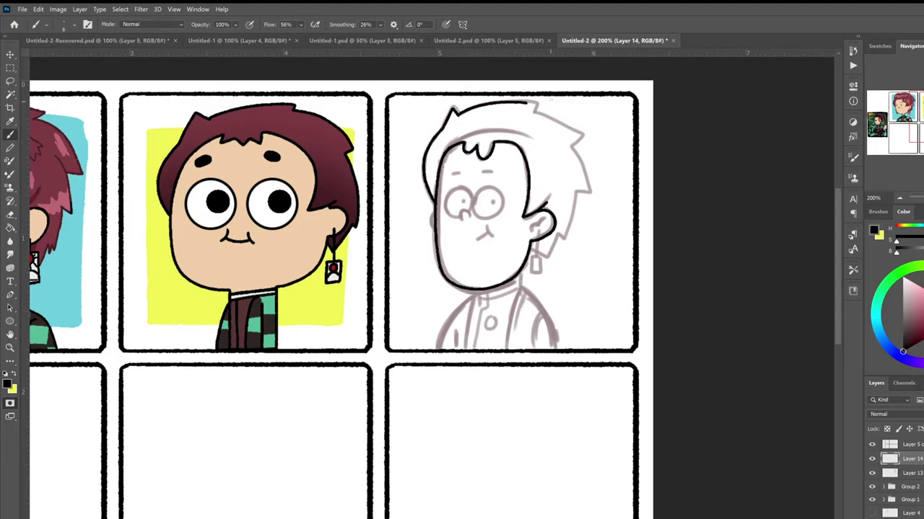
{"action": "left_click_drag", "start_coordinate": [505, 216], "coordinate": [454, 245]}
{"action": "left_click_drag", "start_coordinate": [538, 110], "coordinate": [568, 229]}
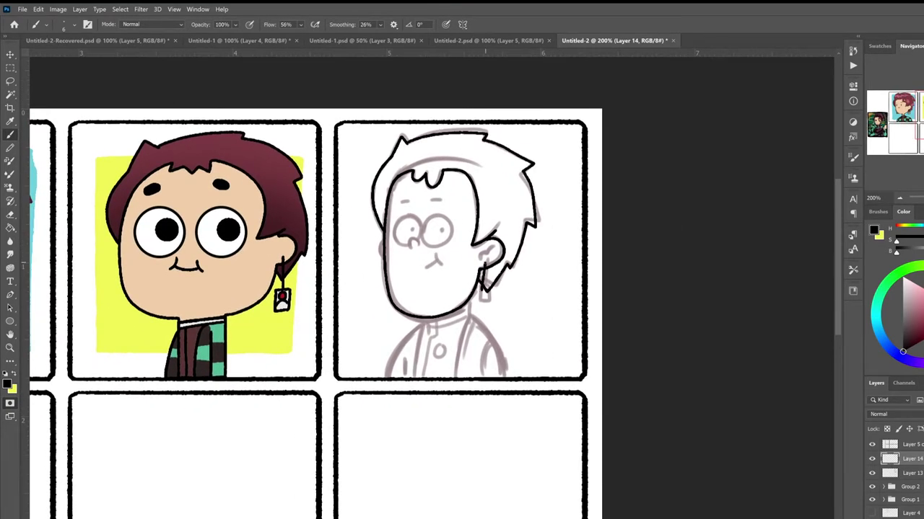
Ink the third character's eyes, brows, nose, mouth, earring, collar, button and robe in black.
{"action": "mouse_move", "coordinate": [446, 216]}
{"action": "left_mouse_down"}
{"action": "mouse_move", "coordinate": [436, 216]}
{"action": "mouse_move", "coordinate": [443, 233]}
{"action": "left_mouse_up"}
{"action": "key", "text": "ctrl+z"}
{"action": "left_click_drag", "start_coordinate": [408, 217], "coordinate": [406, 218]}
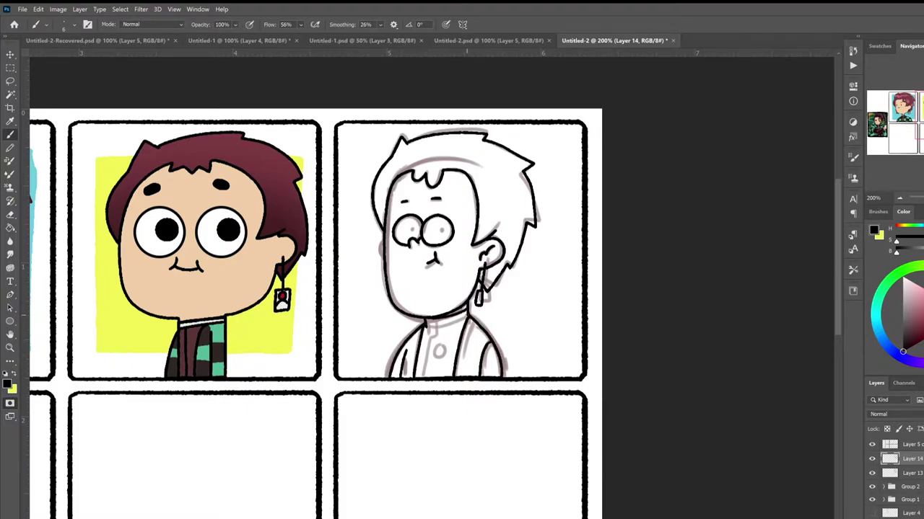
{"action": "key", "text": "ctrl+z"}
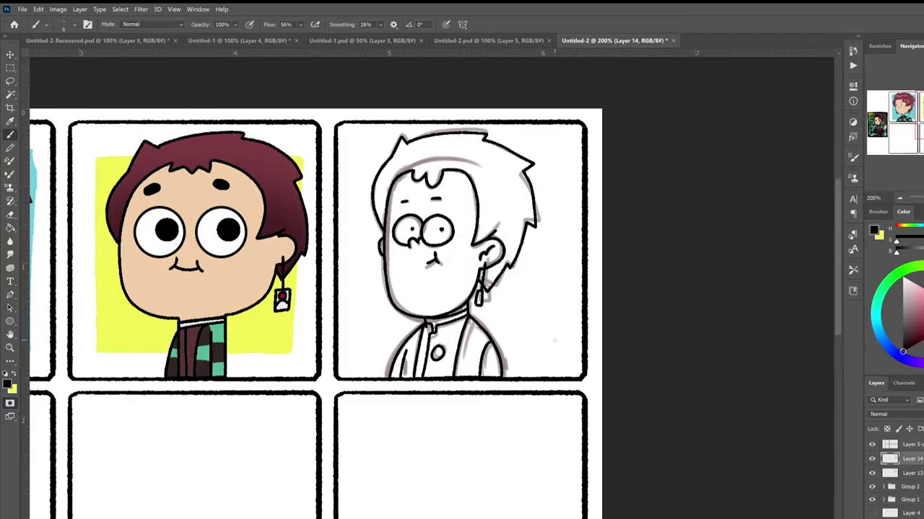
Hide the sketch, add a layer beneath the ink, fill the face with the second character's skin tone and pick off-white for the eyes.
{"action": "left_click", "coordinate": [871, 473]}
{"action": "key", "text": "ctrl+shift+alt+n"}
{"action": "key", "text": "i"}
{"action": "left_click", "coordinate": [247, 278]}
{"action": "key", "text": "g"}
{"action": "left_click", "coordinate": [399, 257]}
{"action": "key", "text": "i"}
{"action": "left_click", "coordinate": [424, 234]}
{"action": "key", "text": "g"}
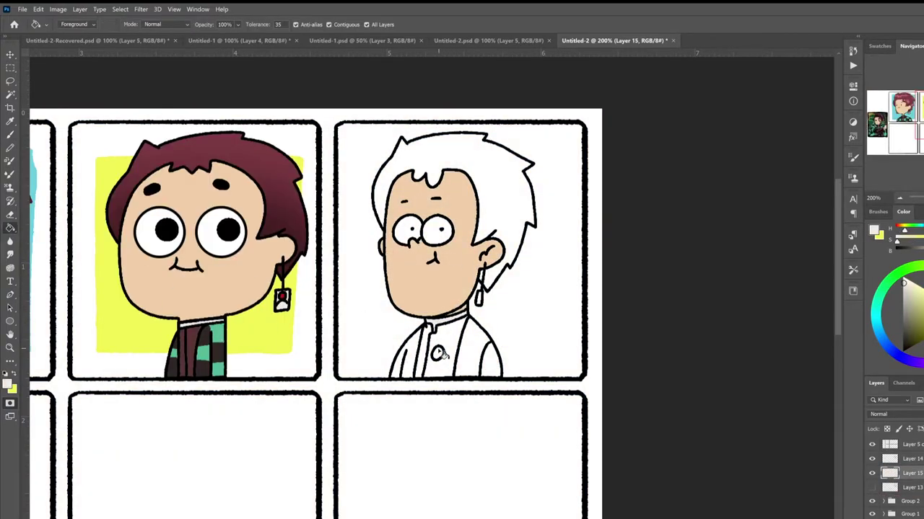
Fill the third character's hair maroon, robe green and shirt dark brown using colours sampled from the second character.
{"action": "left_click", "coordinate": [231, 154], "text": "alt"}
{"action": "left_click", "coordinate": [447, 151]}
{"action": "left_click", "coordinate": [202, 353], "text": "alt"}
{"action": "left_click", "coordinate": [484, 347]}
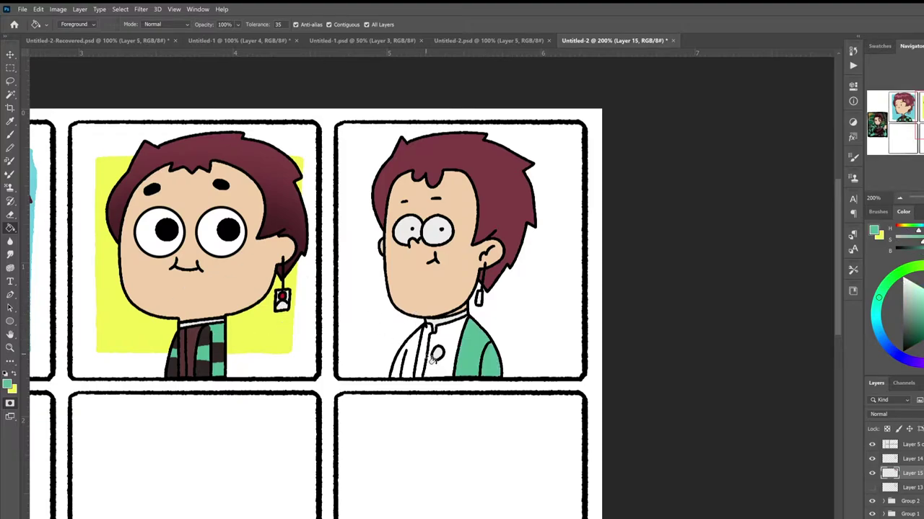
{"action": "left_click", "coordinate": [404, 353]}
{"action": "left_click", "coordinate": [189, 339], "text": "alt"}
{"action": "left_click", "coordinate": [436, 347]}
{"action": "left_click", "coordinate": [422, 354]}
Paint the jagged maroon scar on the third character's forehead beside the hairline.
{"action": "scroll", "coordinate": [433, 288], "scroll_direction": "left", "scroll_amount": 5}
{"action": "key", "text": "b"}
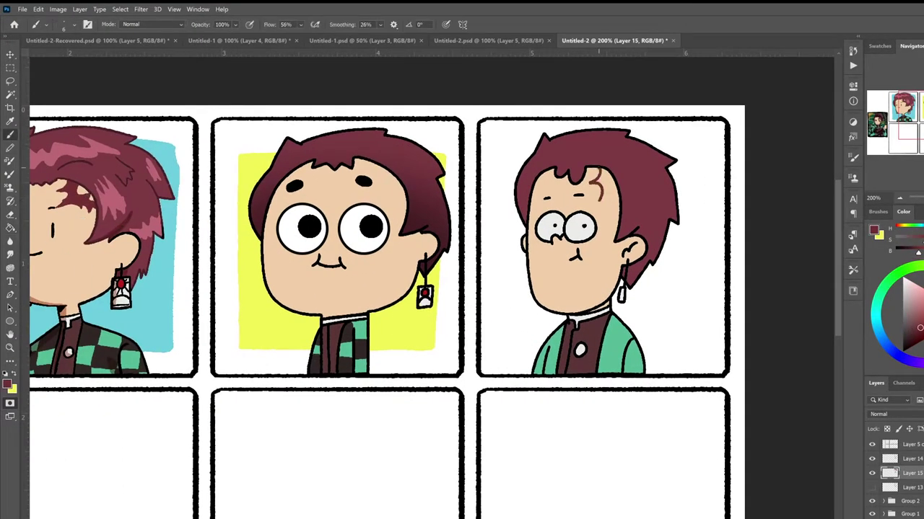
{"action": "left_click_drag", "start_coordinate": [597, 175], "coordinate": [611, 194]}
{"action": "scroll", "coordinate": [386, 311], "scroll_direction": "right", "scroll_amount": 2}
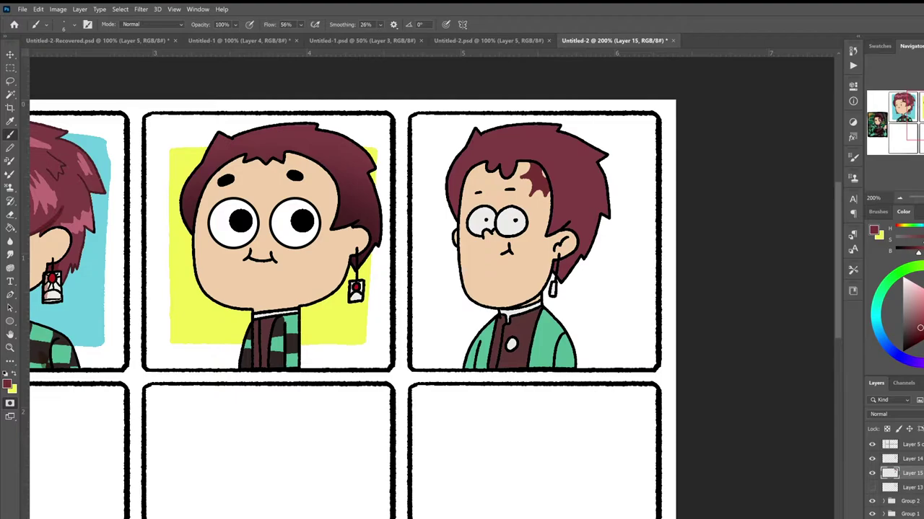
Paint dark brown checks over both sides of the green robe and group the third character's layers.
{"action": "left_click", "coordinate": [905, 339]}
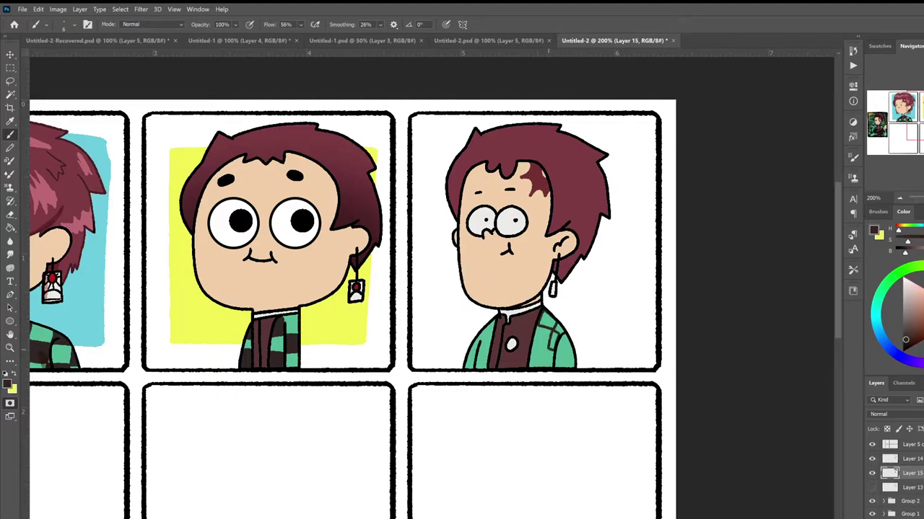
{"action": "mouse_move", "coordinate": [557, 352]}
{"action": "left_mouse_down"}
{"action": "mouse_move", "coordinate": [570, 365]}
{"action": "mouse_move", "coordinate": [552, 318]}
{"action": "left_mouse_up"}
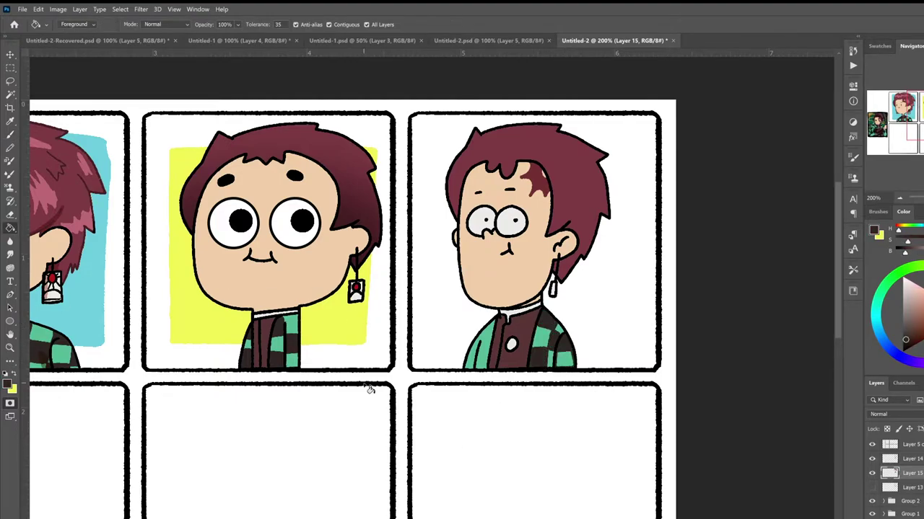
{"action": "left_click_drag", "start_coordinate": [536, 349], "coordinate": [565, 360]}
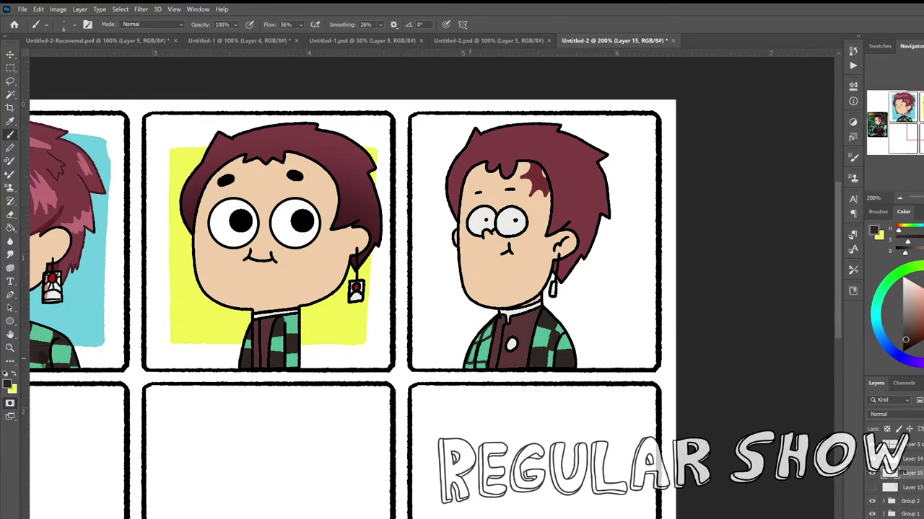
{"action": "key", "text": "ctrl+g"}
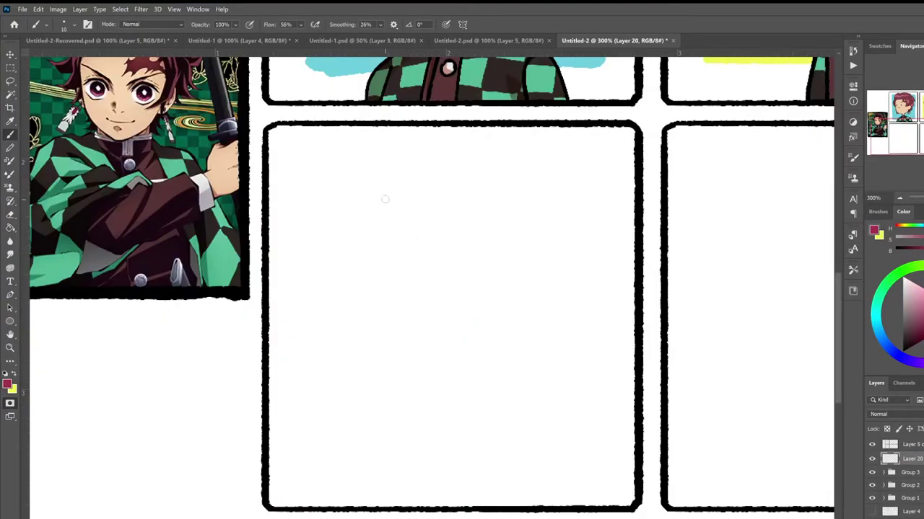
Sketch the fourth character's tapered face outline, oval eyes with pupils, brows and nose in crimson in the lower-left panel.
{"action": "left_click_drag", "start_coordinate": [371, 192], "coordinate": [501, 310]}
{"action": "mouse_move", "coordinate": [394, 268]}
{"action": "left_mouse_down"}
{"action": "mouse_move", "coordinate": [355, 245]}
{"action": "mouse_move", "coordinate": [452, 247]}
{"action": "mouse_move", "coordinate": [419, 261]}
{"action": "mouse_move", "coordinate": [396, 291]}
{"action": "left_mouse_up"}
{"action": "left_click", "coordinate": [450, 265]}
{"action": "left_click", "coordinate": [376, 268]}
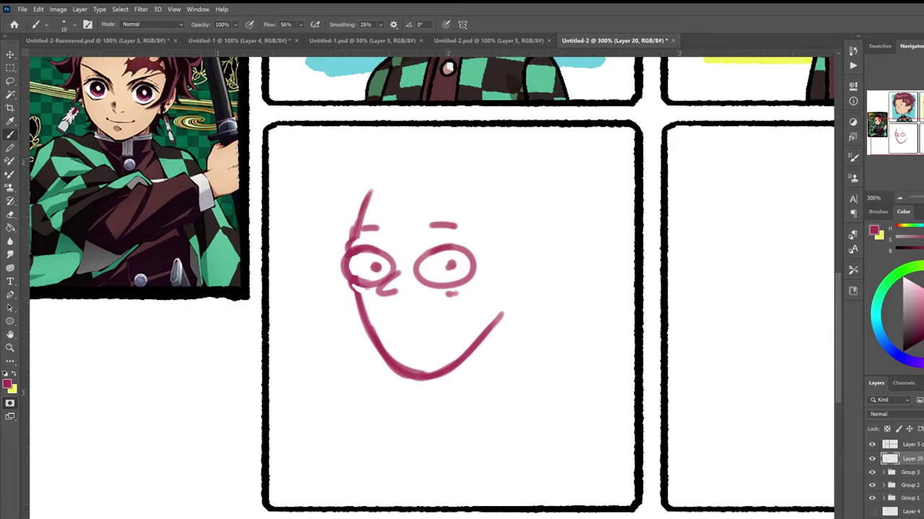
Sketch the fourth character's jagged hairline, left hair edge, ear and rectangular earring.
{"action": "mouse_move", "coordinate": [393, 200]}
{"action": "left_mouse_down"}
{"action": "mouse_move", "coordinate": [440, 184]}
{"action": "mouse_move", "coordinate": [464, 257]}
{"action": "mouse_move", "coordinate": [492, 294]}
{"action": "left_mouse_up"}
{"action": "key", "text": "ctrl+z"}
{"action": "mouse_move", "coordinate": [335, 183]}
{"action": "left_mouse_down"}
{"action": "mouse_move", "coordinate": [331, 336]}
{"action": "mouse_move", "coordinate": [333, 325]}
{"action": "mouse_move", "coordinate": [418, 326]}
{"action": "left_mouse_up"}
{"action": "key", "text": "ctrl+z"}
{"action": "mouse_move", "coordinate": [482, 306]}
{"action": "left_mouse_down"}
{"action": "mouse_move", "coordinate": [468, 338]}
{"action": "mouse_move", "coordinate": [497, 372]}
{"action": "left_mouse_up"}
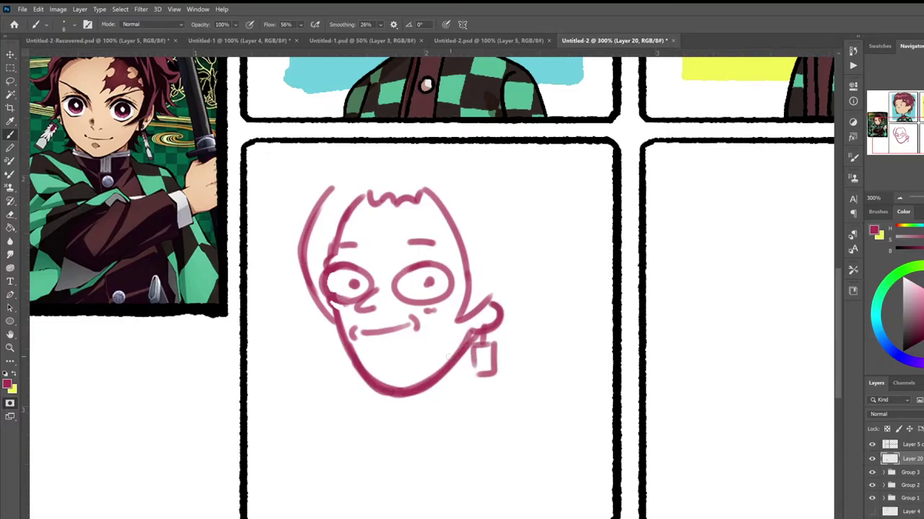
Sketch the fourth character's spiky outer hair and the narrow body with neck, collar, button, shirt and robe.
{"action": "mouse_move", "coordinate": [400, 289]}
{"action": "left_mouse_down"}
{"action": "mouse_move", "coordinate": [411, 317]}
{"action": "mouse_move", "coordinate": [391, 332]}
{"action": "mouse_move", "coordinate": [433, 376]}
{"action": "left_mouse_up"}
{"action": "left_click_drag", "start_coordinate": [370, 276], "coordinate": [498, 267]}
{"action": "mouse_move", "coordinate": [572, 255]}
{"action": "left_mouse_down"}
{"action": "mouse_move", "coordinate": [565, 439]}
{"action": "mouse_move", "coordinate": [503, 330]}
{"action": "left_mouse_up"}
{"action": "mouse_move", "coordinate": [382, 401]}
{"action": "left_mouse_down"}
{"action": "mouse_move", "coordinate": [385, 414]}
{"action": "mouse_move", "coordinate": [425, 395]}
{"action": "mouse_move", "coordinate": [384, 495]}
{"action": "left_mouse_up"}
{"action": "left_click_drag", "start_coordinate": [426, 396], "coordinate": [420, 488]}
{"action": "left_click_drag", "start_coordinate": [375, 409], "coordinate": [352, 495]}
{"action": "left_click_drag", "start_coordinate": [370, 433], "coordinate": [366, 493]}
{"action": "mouse_move", "coordinate": [451, 408]}
{"action": "left_mouse_down"}
{"action": "mouse_move", "coordinate": [470, 442]}
{"action": "mouse_move", "coordinate": [472, 495]}
{"action": "left_mouse_up"}
{"action": "left_click_drag", "start_coordinate": [446, 420], "coordinate": [443, 495]}
{"action": "left_click_drag", "start_coordinate": [423, 408], "coordinate": [423, 467]}
{"action": "left_click_drag", "start_coordinate": [390, 411], "coordinate": [421, 395]}
{"action": "left_click_drag", "start_coordinate": [396, 405], "coordinate": [393, 495]}
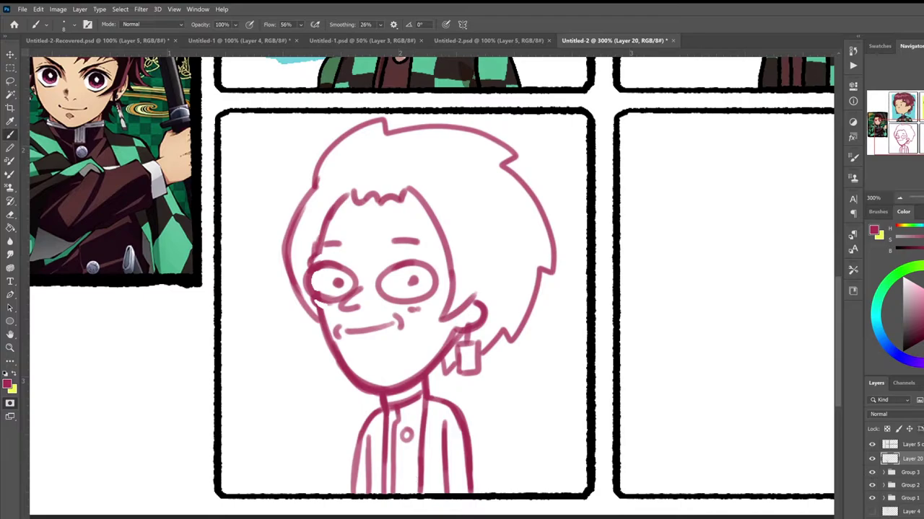
On a new layer, ink the fourth character's face, left eye, hairline and ear with the black Round Ink Pen at 36% smoothing.
{"action": "left_click", "coordinate": [7, 383]}
{"action": "left_click", "coordinate": [43, 24]}
{"action": "left_click", "coordinate": [43, 23]}
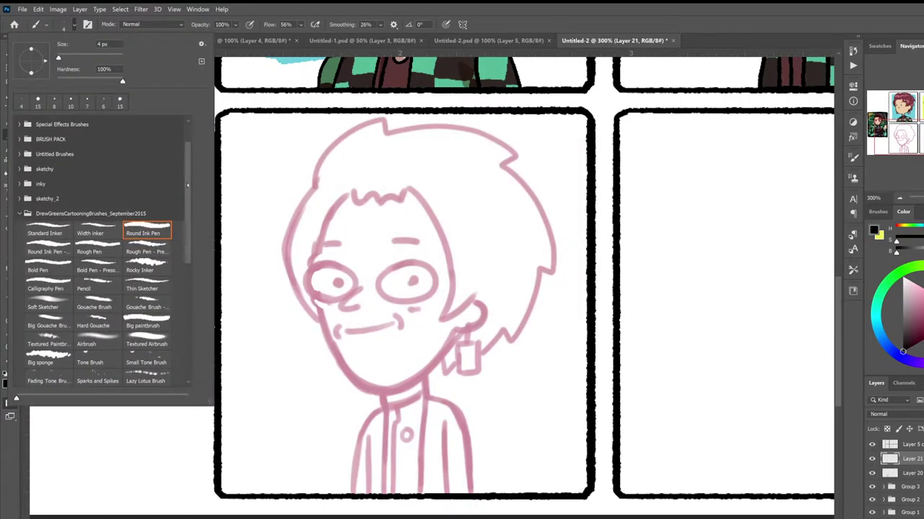
{"action": "left_click_drag", "start_coordinate": [380, 24], "coordinate": [393, 36]}
{"action": "mouse_move", "coordinate": [312, 266]}
{"action": "left_mouse_down"}
{"action": "mouse_move", "coordinate": [311, 248]}
{"action": "mouse_move", "coordinate": [348, 193]}
{"action": "left_mouse_up"}
{"action": "mouse_move", "coordinate": [309, 269]}
{"action": "left_mouse_down"}
{"action": "mouse_move", "coordinate": [347, 196]}
{"action": "mouse_move", "coordinate": [334, 302]}
{"action": "mouse_move", "coordinate": [339, 281]}
{"action": "mouse_move", "coordinate": [322, 318]}
{"action": "mouse_move", "coordinate": [451, 339]}
{"action": "mouse_move", "coordinate": [485, 306]}
{"action": "left_mouse_up"}
{"action": "mouse_move", "coordinate": [346, 198]}
{"action": "left_mouse_down"}
{"action": "mouse_move", "coordinate": [385, 196]}
{"action": "mouse_move", "coordinate": [436, 317]}
{"action": "left_mouse_up"}
{"action": "left_click_drag", "start_coordinate": [436, 317], "coordinate": [490, 291]}
Ink the fourth character's outer hair silhouette, including the spikes at the top and right side.
{"action": "left_click_drag", "start_coordinate": [318, 317], "coordinate": [313, 189]}
{"action": "mouse_move", "coordinate": [313, 189]}
{"action": "left_mouse_down"}
{"action": "mouse_move", "coordinate": [388, 129]}
{"action": "mouse_move", "coordinate": [526, 153]}
{"action": "left_mouse_up"}
{"action": "mouse_move", "coordinate": [508, 165]}
{"action": "left_mouse_down"}
{"action": "mouse_move", "coordinate": [548, 216]}
{"action": "mouse_move", "coordinate": [557, 272]}
{"action": "left_mouse_up"}
{"action": "left_click_drag", "start_coordinate": [557, 272], "coordinate": [505, 339]}
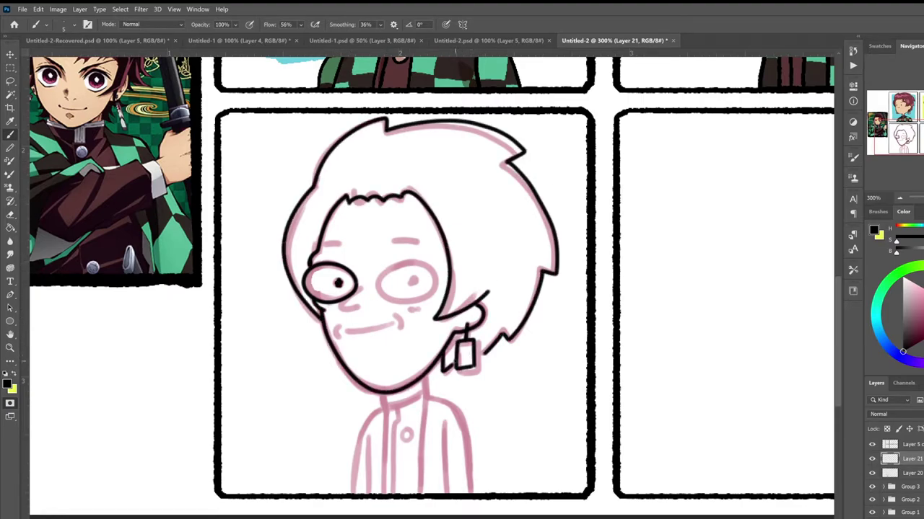
Ink the fourth character's right eye outline, brows, nose and smiling mouth.
{"action": "left_click_drag", "start_coordinate": [404, 262], "coordinate": [406, 263]}
{"action": "key", "text": "b"}
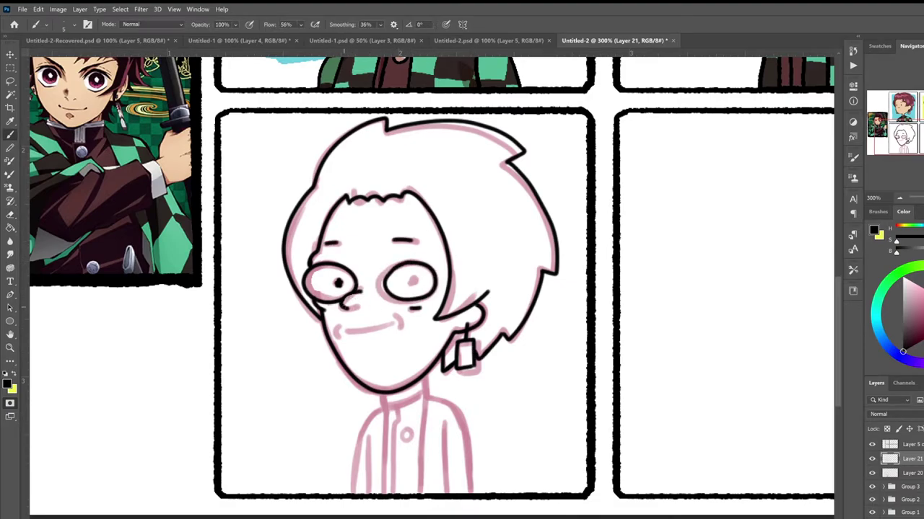
{"action": "left_click_drag", "start_coordinate": [339, 293], "coordinate": [364, 309]}
{"action": "left_click_drag", "start_coordinate": [343, 332], "coordinate": [391, 324]}
Ink the fourth character's neck, collar, robe, sleeve lines, shirt placket and two buttons.
{"action": "left_click_drag", "start_coordinate": [462, 289], "coordinate": [447, 257]}
{"action": "left_click_drag", "start_coordinate": [374, 360], "coordinate": [336, 451]}
{"action": "mouse_move", "coordinate": [407, 345]}
{"action": "left_mouse_down"}
{"action": "mouse_move", "coordinate": [446, 383]}
{"action": "mouse_move", "coordinate": [459, 462]}
{"action": "left_mouse_up"}
{"action": "left_click_drag", "start_coordinate": [371, 374], "coordinate": [368, 462]}
{"action": "left_click_drag", "start_coordinate": [410, 362], "coordinate": [405, 462]}
{"action": "left_click_drag", "start_coordinate": [357, 401], "coordinate": [350, 462]}
{"action": "mouse_move", "coordinate": [433, 387]}
{"action": "left_mouse_down"}
{"action": "mouse_move", "coordinate": [429, 462]}
{"action": "mouse_move", "coordinate": [428, 418]}
{"action": "left_mouse_up"}
{"action": "mouse_move", "coordinate": [383, 384]}
{"action": "left_mouse_down"}
{"action": "mouse_move", "coordinate": [375, 462]}
{"action": "mouse_move", "coordinate": [391, 410]}
{"action": "left_mouse_up"}
{"action": "key", "text": "ctrl+z"}
{"action": "left_click_drag", "start_coordinate": [389, 443], "coordinate": [390, 455]}
Set the brush smoothing to 0% and ink the pupil of the fourth character's right eye.
{"action": "left_click", "coordinate": [384, 24]}
{"action": "left_click_drag", "start_coordinate": [404, 36], "coordinate": [372, 36]}
{"action": "left_click_drag", "start_coordinate": [396, 245], "coordinate": [399, 250]}
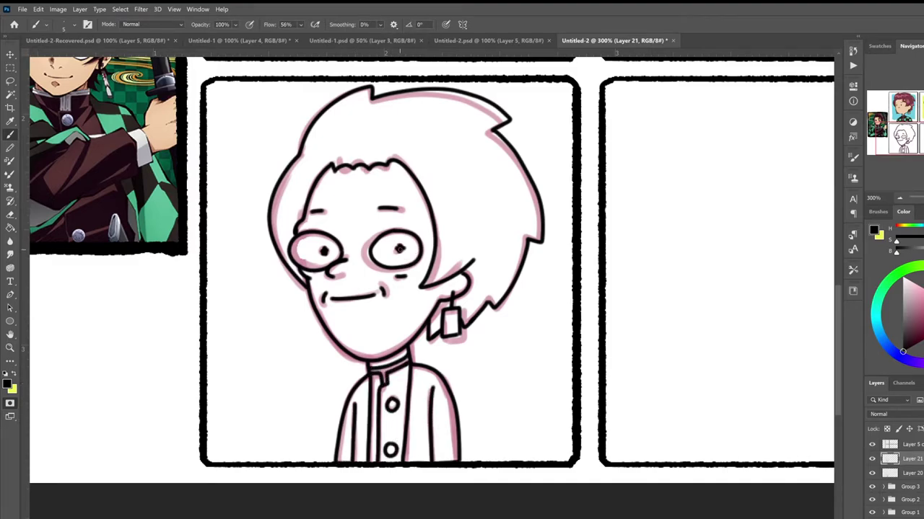
Hide the fourth sketch, add a layer beneath its ink, and fill the face with skin tone and the robe with green.
{"action": "left_click", "coordinate": [872, 473]}
{"action": "key", "text": "ctrl+shift+n"}
{"action": "right_click", "coordinate": [377, 108]}
{"action": "left_click", "coordinate": [46, 24]}
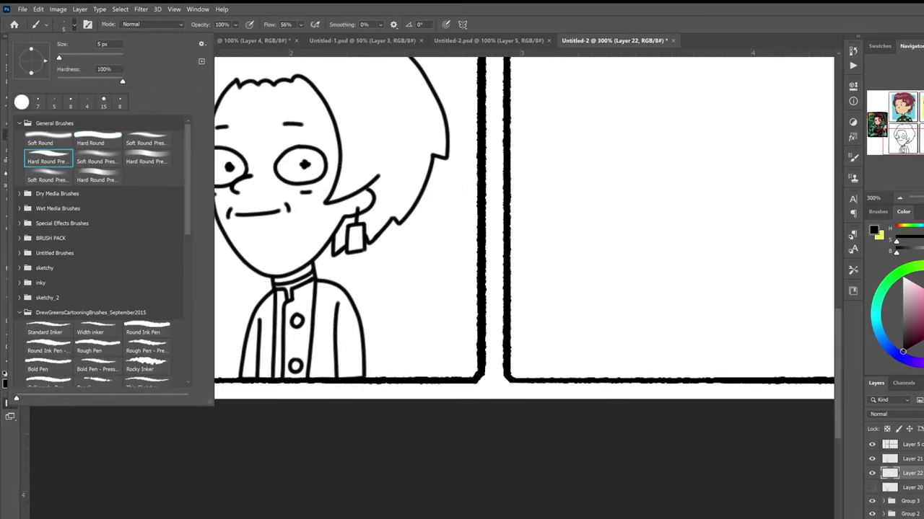
{"action": "key", "text": "Escape"}
{"action": "key", "text": "g"}
{"action": "left_click", "coordinate": [260, 289]}
Fill the fourth character's hair with maroon sampled from the first character, and fill the earring white.
{"action": "scroll", "coordinate": [462, 289], "scroll_direction": "up", "scroll_amount": 3}
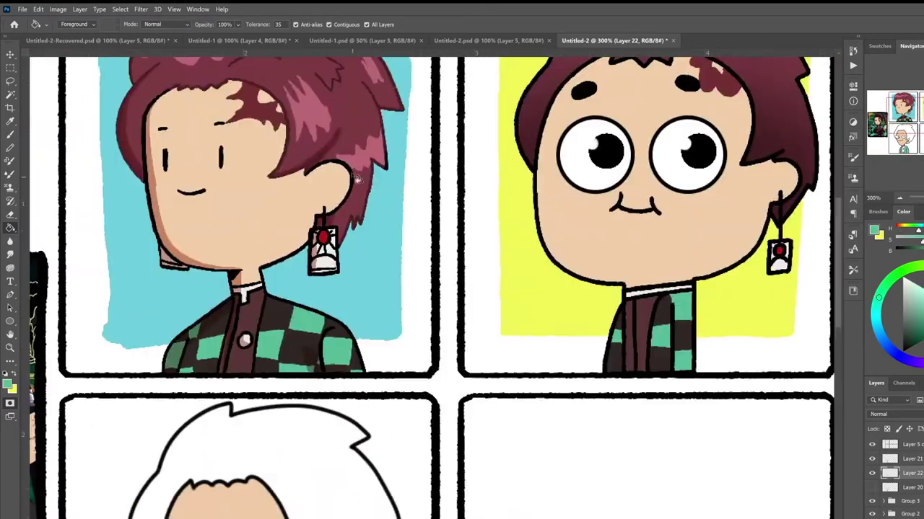
{"action": "left_click", "coordinate": [239, 108]}
{"action": "left_click", "coordinate": [317, 390]}
{"action": "key", "text": "b"}
{"action": "left_click", "coordinate": [329, 390]}
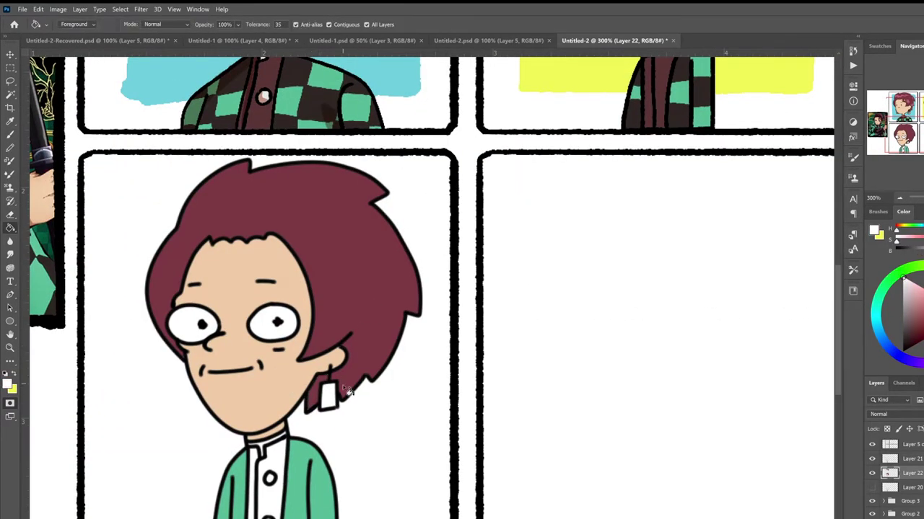
Draw the red-centred design on the fourth character's earring and paint a maroon scar on the forehead.
{"action": "scroll", "coordinate": [462, 289], "scroll_direction": "right", "scroll_amount": 2}
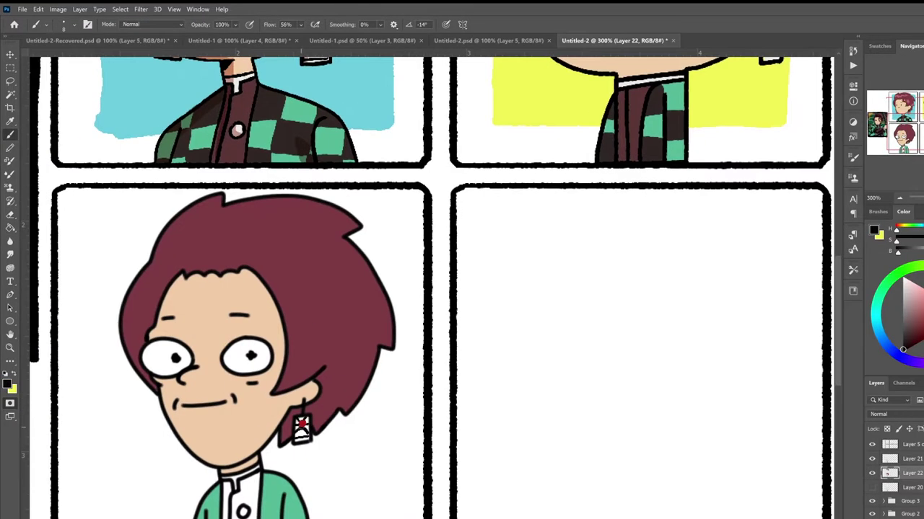
{"action": "scroll", "coordinate": [462, 289], "scroll_direction": "up", "scroll_amount": 3}
{"action": "scroll", "coordinate": [462, 288], "scroll_direction": "down", "scroll_amount": 4}
{"action": "left_click_drag", "start_coordinate": [326, 167], "coordinate": [393, 271]}
{"action": "mouse_move", "coordinate": [323, 322]}
{"action": "left_mouse_down"}
{"action": "mouse_move", "coordinate": [336, 355]}
{"action": "mouse_move", "coordinate": [360, 376]}
{"action": "mouse_move", "coordinate": [357, 361]}
{"action": "left_mouse_up"}
{"action": "mouse_move", "coordinate": [383, 283]}
{"action": "left_mouse_down"}
{"action": "mouse_move", "coordinate": [381, 230]}
{"action": "mouse_move", "coordinate": [407, 86]}
{"action": "left_mouse_up"}
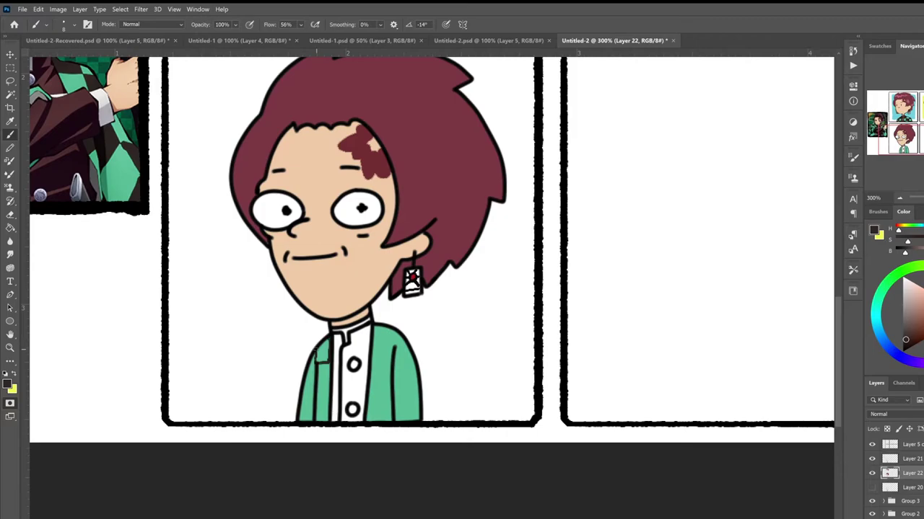
Paint dark brown checks on both sides of the fourth character's green robe and fill the shirt dark maroon.
{"action": "left_click_drag", "start_coordinate": [310, 365], "coordinate": [311, 393]}
{"action": "left_click_drag", "start_coordinate": [321, 393], "coordinate": [322, 417]}
{"action": "mouse_move", "coordinate": [381, 331]}
{"action": "left_mouse_down"}
{"action": "mouse_move", "coordinate": [383, 354]}
{"action": "mouse_move", "coordinate": [405, 386]}
{"action": "mouse_move", "coordinate": [384, 413]}
{"action": "left_mouse_up"}
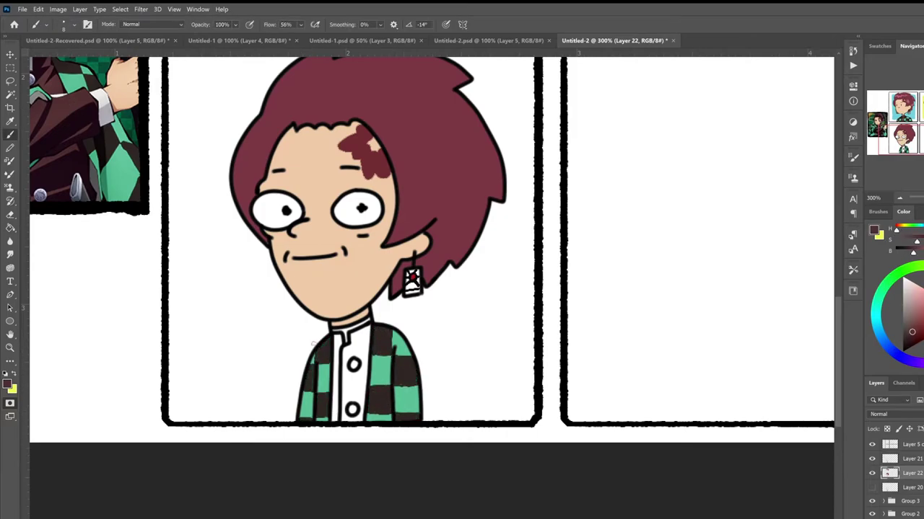
{"action": "key", "text": "g"}
{"action": "left_click", "coordinate": [352, 375]}
Add a layer beneath the fourth character's colours and paint a filled purple rectangular background on it.
{"action": "mouse_move", "coordinate": [546, 184]}
{"action": "left_mouse_down"}
{"action": "mouse_move", "coordinate": [551, 289]}
{"action": "mouse_move", "coordinate": [534, 247]}
{"action": "left_mouse_up"}
{"action": "key", "text": "ctrl+shift+alt+n"}
{"action": "key", "text": "b"}
{"action": "left_click", "coordinate": [8, 384]}
{"action": "left_click", "coordinate": [585, 146]}
{"action": "left_click_drag", "start_coordinate": [478, 156], "coordinate": [469, 434]}
{"action": "left_click", "coordinate": [477, 360]}
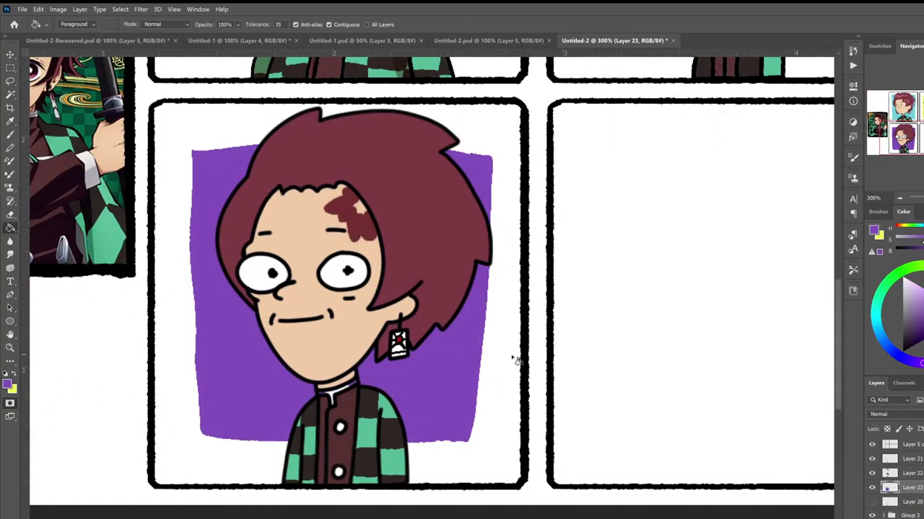
{"action": "key", "text": "ctrl+minus"}
{"action": "right_click", "coordinate": [895, 474]}
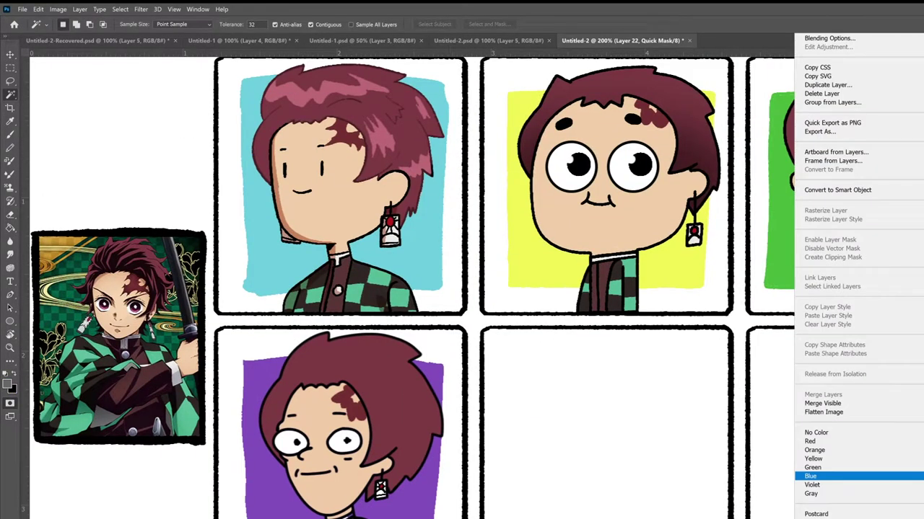
{"action": "left_click", "coordinate": [811, 476]}
{"action": "key", "text": "q"}
{"action": "key", "text": "m"}
Sketch the fifth character's head in dark red in the empty middle lower panel, with jaw, neck and an ear containing a spiral.
{"action": "left_click_drag", "start_coordinate": [475, 408], "coordinate": [457, 328]}
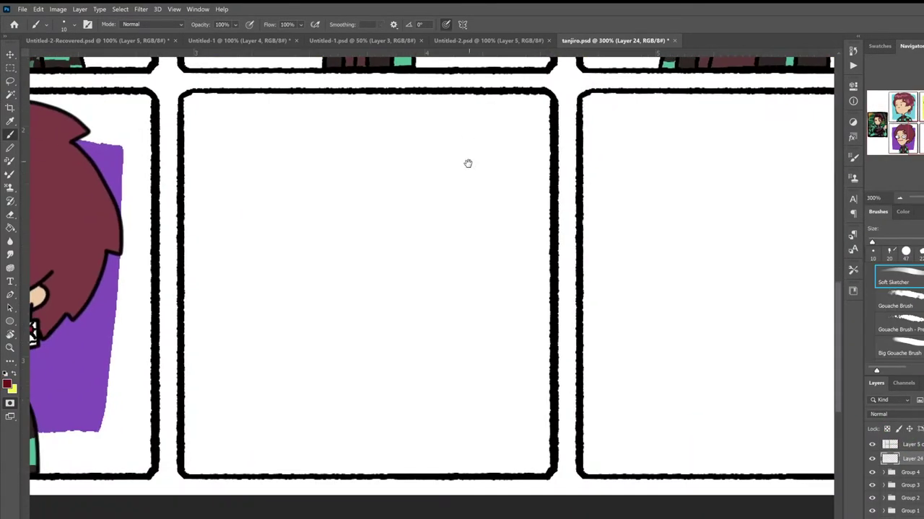
{"action": "left_click_drag", "start_coordinate": [311, 163], "coordinate": [268, 269]}
{"action": "left_click_drag", "start_coordinate": [275, 312], "coordinate": [309, 163]}
{"action": "left_click_drag", "start_coordinate": [383, 371], "coordinate": [382, 402]}
{"action": "left_click_drag", "start_coordinate": [328, 386], "coordinate": [418, 144]}
{"action": "left_click_drag", "start_coordinate": [340, 153], "coordinate": [444, 154]}
{"action": "left_click_drag", "start_coordinate": [442, 339], "coordinate": [438, 397]}
{"action": "mouse_move", "coordinate": [455, 278]}
{"action": "left_mouse_down"}
{"action": "mouse_move", "coordinate": [466, 311]}
{"action": "mouse_move", "coordinate": [494, 296]}
{"action": "left_mouse_up"}
{"action": "left_click_drag", "start_coordinate": [471, 211], "coordinate": [456, 274]}
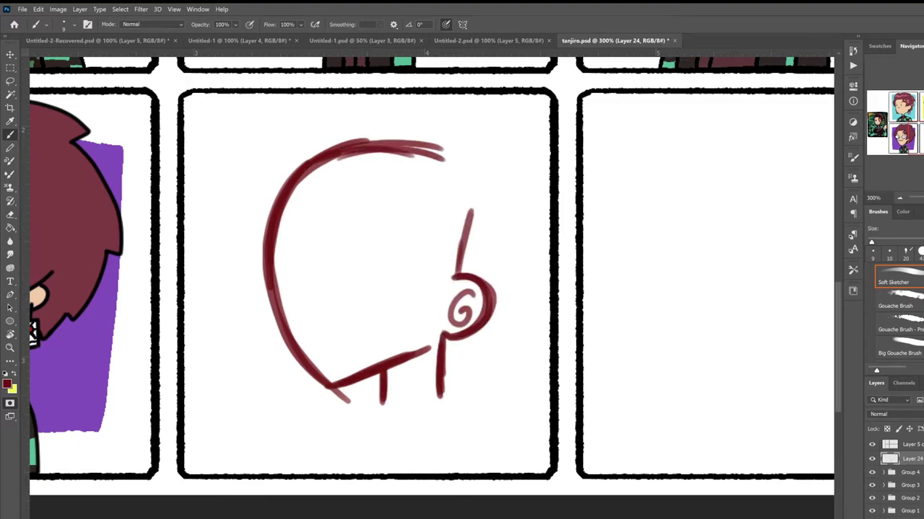
Sketch the fifth character's squared shoulders, robe edges, high collar and shirt front below the head.
{"action": "left_click_drag", "start_coordinate": [439, 396], "coordinate": [504, 417]}
{"action": "left_click_drag", "start_coordinate": [381, 405], "coordinate": [324, 472]}
{"action": "left_click_drag", "start_coordinate": [504, 418], "coordinate": [500, 469]}
{"action": "left_click_drag", "start_coordinate": [439, 401], "coordinate": [422, 473]}
{"action": "left_click_drag", "start_coordinate": [469, 440], "coordinate": [462, 472]}
{"action": "mouse_move", "coordinate": [390, 384]}
{"action": "left_mouse_down"}
{"action": "mouse_move", "coordinate": [437, 370]}
{"action": "mouse_move", "coordinate": [436, 381]}
{"action": "left_mouse_up"}
{"action": "left_click_drag", "start_coordinate": [390, 386], "coordinate": [378, 472]}
{"action": "left_click_drag", "start_coordinate": [390, 408], "coordinate": [386, 462]}
{"action": "left_click_drag", "start_coordinate": [400, 433], "coordinate": [395, 472]}
Sketch the fifth character's thick rectangular eyebrows, round eyes with irises and pupils, angular nose and short mouth.
{"action": "mouse_move", "coordinate": [280, 249]}
{"action": "left_mouse_down"}
{"action": "mouse_move", "coordinate": [316, 240]}
{"action": "mouse_move", "coordinate": [312, 249]}
{"action": "left_mouse_up"}
{"action": "left_click_drag", "start_coordinate": [348, 237], "coordinate": [394, 249]}
{"action": "mouse_move", "coordinate": [361, 246]}
{"action": "left_mouse_down"}
{"action": "mouse_move", "coordinate": [393, 264]}
{"action": "mouse_move", "coordinate": [365, 254]}
{"action": "left_mouse_up"}
{"action": "left_click_drag", "start_coordinate": [303, 273], "coordinate": [298, 275]}
{"action": "left_click_drag", "start_coordinate": [367, 269], "coordinate": [362, 270]}
{"action": "left_click_drag", "start_coordinate": [309, 316], "coordinate": [313, 333]}
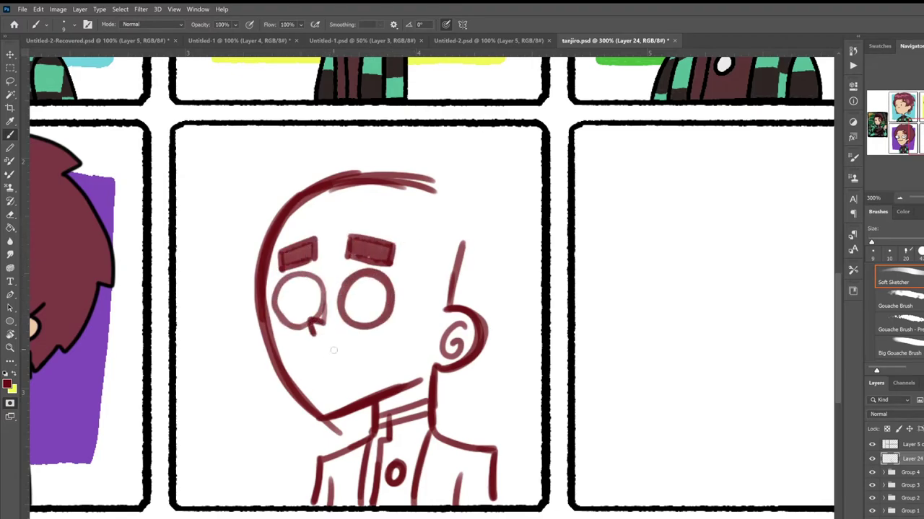
{"action": "left_click_drag", "start_coordinate": [370, 282], "coordinate": [367, 283]}
{"action": "left_click_drag", "start_coordinate": [303, 283], "coordinate": [301, 284]}
{"action": "left_click_drag", "start_coordinate": [305, 296], "coordinate": [307, 303]}
{"action": "left_click_drag", "start_coordinate": [369, 295], "coordinate": [372, 302]}
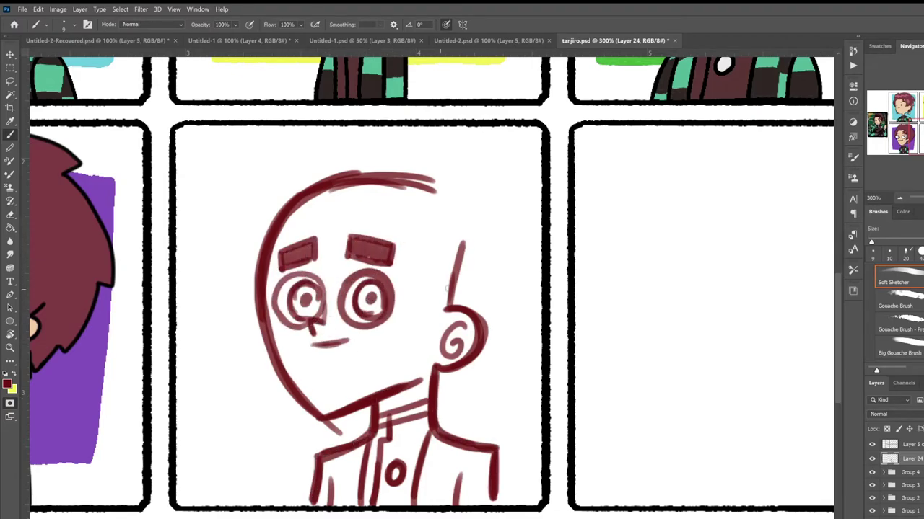
Replace the scalloped hairline with an angular one and sketch spiky outer hair around the fifth character's head.
{"action": "left_click_drag", "start_coordinate": [288, 215], "coordinate": [383, 204]}
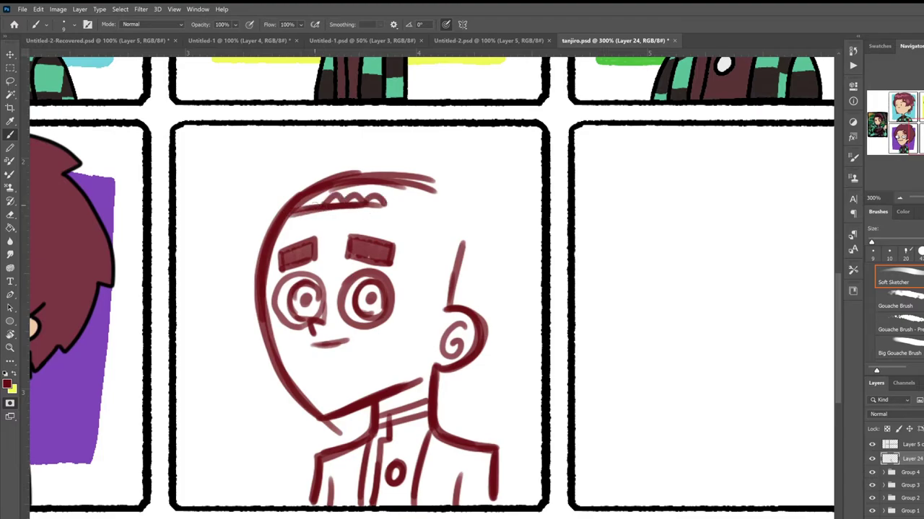
{"action": "key", "text": "ctrl+z"}
{"action": "left_click_drag", "start_coordinate": [296, 214], "coordinate": [395, 202]}
{"action": "mouse_move", "coordinate": [417, 196]}
{"action": "left_mouse_down"}
{"action": "mouse_move", "coordinate": [434, 254]}
{"action": "mouse_move", "coordinate": [469, 283]}
{"action": "left_mouse_up"}
{"action": "mouse_move", "coordinate": [283, 184]}
{"action": "left_mouse_down"}
{"action": "mouse_move", "coordinate": [224, 242]}
{"action": "mouse_move", "coordinate": [225, 329]}
{"action": "left_mouse_up"}
{"action": "left_click_drag", "start_coordinate": [228, 231], "coordinate": [496, 136]}
{"action": "mouse_move", "coordinate": [444, 177]}
{"action": "left_mouse_down"}
{"action": "mouse_move", "coordinate": [531, 227]}
{"action": "mouse_move", "coordinate": [487, 237]}
{"action": "left_mouse_up"}
{"action": "left_click_drag", "start_coordinate": [527, 231], "coordinate": [483, 325]}
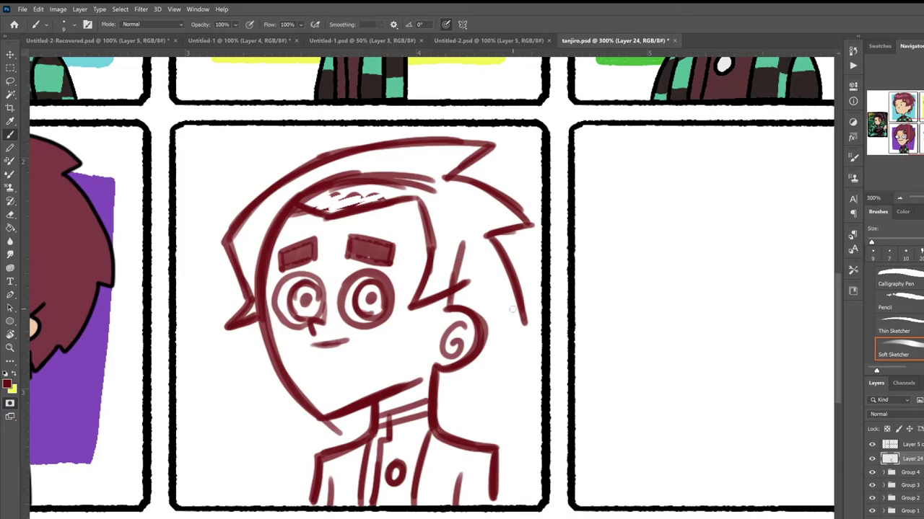
Redraw the top hair outline with a pointed tip at the back, and scale the whole sketch down slightly within the panel.
{"action": "key", "text": "ctrl+z"}
{"action": "left_click_drag", "start_coordinate": [218, 235], "coordinate": [503, 127]}
{"action": "left_click_drag", "start_coordinate": [504, 127], "coordinate": [453, 179]}
{"action": "key", "text": "ctrl+t"}
{"action": "left_click_drag", "start_coordinate": [376, 303], "coordinate": [353, 316]}
{"action": "key", "text": "Return"}
Finish the fifth character's hair sketch with spikes down the back and strands above the forehead, and add the rectangular earring.
{"action": "mouse_move", "coordinate": [502, 248]}
{"action": "left_mouse_down"}
{"action": "mouse_move", "coordinate": [462, 318]}
{"action": "mouse_move", "coordinate": [484, 360]}
{"action": "left_mouse_up"}
{"action": "left_click_drag", "start_coordinate": [495, 141], "coordinate": [412, 199]}
{"action": "left_click_drag", "start_coordinate": [205, 248], "coordinate": [498, 141]}
{"action": "mouse_move", "coordinate": [444, 203]}
{"action": "left_mouse_down"}
{"action": "mouse_move", "coordinate": [524, 290]}
{"action": "mouse_move", "coordinate": [426, 432]}
{"action": "left_mouse_up"}
{"action": "left_click_drag", "start_coordinate": [307, 174], "coordinate": [202, 254]}
{"action": "left_click_drag", "start_coordinate": [397, 194], "coordinate": [303, 231]}
{"action": "left_click_drag", "start_coordinate": [424, 194], "coordinate": [342, 221]}
{"action": "left_click_drag", "start_coordinate": [452, 196], "coordinate": [531, 292]}
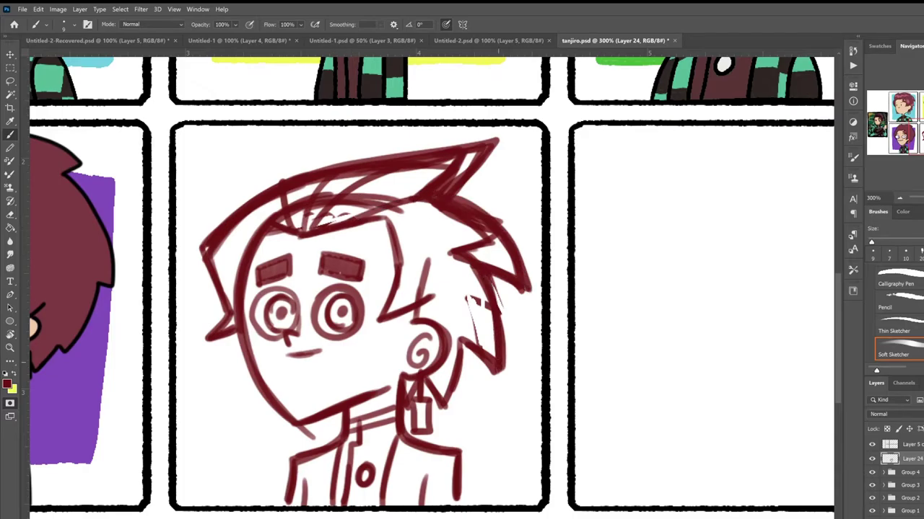
{"action": "left_click_drag", "start_coordinate": [497, 347], "coordinate": [479, 367]}
Fade the fifth character's sketch layer and add a new layer above it for inking.
{"action": "key", "text": "4"}
{"action": "key", "text": "ctrl+shift+n"}
{"action": "key", "text": "Return"}
{"action": "key", "text": "comma"}
Try brushes from the DrewGreensCartooningBrushes_September2015 set with test strokes over the sketch, undo the strokes and pick one for inking.
{"action": "left_click_drag", "start_coordinate": [279, 274], "coordinate": [326, 258]}
{"action": "key", "text": "ctrl+z"}
{"action": "left_click", "coordinate": [63, 24]}
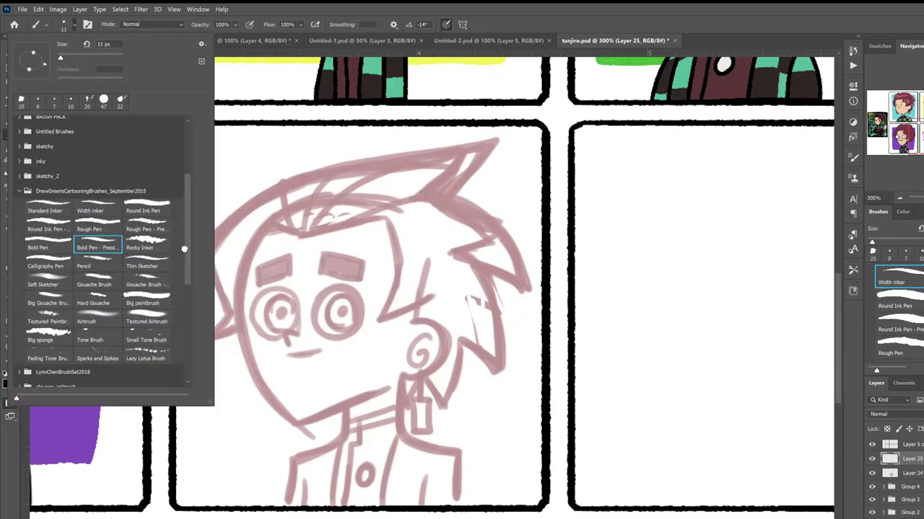
{"action": "left_click_drag", "start_coordinate": [247, 307], "coordinate": [318, 292]}
{"action": "left_click", "coordinate": [64, 24]}
{"action": "left_click_drag", "start_coordinate": [292, 229], "coordinate": [330, 249]}
{"action": "left_click", "coordinate": [64, 24]}
{"action": "scroll", "coordinate": [101, 288], "scroll_direction": "down", "scroll_amount": 5}
{"action": "left_click_drag", "start_coordinate": [318, 296], "coordinate": [372, 321]}
{"action": "key", "text": "ctrl+z"}
{"action": "key", "text": "ctrl+z"}
{"action": "key", "text": "ctrl+z"}
{"action": "left_click", "coordinate": [64, 24]}
{"action": "left_click", "coordinate": [97, 244]}
{"action": "double_click", "coordinate": [160, 245]}
{"action": "left_click", "coordinate": [64, 24]}
{"action": "scroll", "coordinate": [186, 225], "scroll_direction": "up", "scroll_amount": 5}
{"action": "left_click", "coordinate": [63, 23]}
Ink the fifth character's jawline, ear area, shoulders and outer robe edges in black over the sketch.
{"action": "mouse_move", "coordinate": [296, 426]}
{"action": "left_mouse_down"}
{"action": "mouse_move", "coordinate": [267, 225]}
{"action": "mouse_move", "coordinate": [381, 219]}
{"action": "mouse_move", "coordinate": [383, 320]}
{"action": "mouse_move", "coordinate": [435, 294]}
{"action": "mouse_move", "coordinate": [449, 339]}
{"action": "mouse_move", "coordinate": [400, 374]}
{"action": "left_mouse_up"}
{"action": "left_click_drag", "start_coordinate": [429, 338], "coordinate": [418, 352]}
{"action": "mouse_move", "coordinate": [296, 425]}
{"action": "left_mouse_down"}
{"action": "mouse_move", "coordinate": [384, 390]}
{"action": "mouse_move", "coordinate": [285, 508]}
{"action": "left_mouse_up"}
{"action": "mouse_move", "coordinate": [401, 373]}
{"action": "left_mouse_down"}
{"action": "mouse_move", "coordinate": [402, 431]}
{"action": "mouse_move", "coordinate": [463, 508]}
{"action": "left_mouse_up"}
{"action": "scroll", "coordinate": [390, 505], "scroll_direction": "up", "scroll_amount": 1}
{"action": "left_click_drag", "start_coordinate": [413, 390], "coordinate": [379, 497]}
Ink the fifth character's neck, high collar, shirt front and inner robe lines in black.
{"action": "left_click_drag", "start_coordinate": [334, 398], "coordinate": [325, 421]}
{"action": "left_click_drag", "start_coordinate": [280, 456], "coordinate": [274, 495]}
{"action": "left_click_drag", "start_coordinate": [328, 417], "coordinate": [323, 496]}
{"action": "left_click_drag", "start_coordinate": [334, 376], "coordinate": [404, 354]}
{"action": "left_click_drag", "start_coordinate": [442, 456], "coordinate": [439, 493]}
{"action": "left_click_drag", "start_coordinate": [404, 363], "coordinate": [339, 389]}
{"action": "left_click_drag", "start_coordinate": [347, 390], "coordinate": [333, 495]}
{"action": "left_click_drag", "start_coordinate": [357, 442], "coordinate": [358, 468]}
{"action": "left_click_drag", "start_coordinate": [318, 404], "coordinate": [328, 478]}
Ink the fifth character's outer hair outline in black, from the pointed crown down through the back spikes.
{"action": "left_click_drag", "start_coordinate": [153, 224], "coordinate": [542, 87]}
{"action": "mouse_move", "coordinate": [155, 225]}
{"action": "left_mouse_down"}
{"action": "mouse_move", "coordinate": [189, 318]}
{"action": "mouse_move", "coordinate": [209, 344]}
{"action": "left_mouse_up"}
{"action": "mouse_move", "coordinate": [498, 152]}
{"action": "left_mouse_down"}
{"action": "mouse_move", "coordinate": [516, 249]}
{"action": "mouse_move", "coordinate": [588, 282]}
{"action": "left_mouse_up"}
{"action": "left_click_drag", "start_coordinate": [534, 273], "coordinate": [555, 392]}
{"action": "left_click_drag", "start_coordinate": [500, 342], "coordinate": [555, 396]}
{"action": "mouse_move", "coordinate": [454, 405]}
{"action": "left_mouse_down"}
{"action": "mouse_move", "coordinate": [481, 447]}
{"action": "mouse_move", "coordinate": [448, 449]}
{"action": "mouse_move", "coordinate": [468, 471]}
{"action": "left_mouse_up"}
{"action": "key", "text": "e"}
{"action": "key", "text": "b"}
{"action": "key", "text": "ctrl+z"}
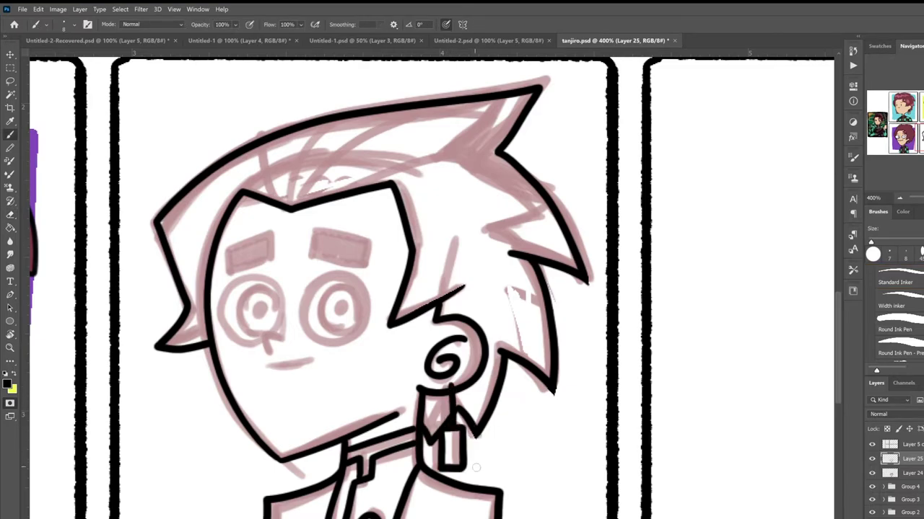
Ink the fifth character's two eyebrows as solid black blocks and trim their edges with the eraser.
{"action": "scroll", "coordinate": [433, 288], "scroll_direction": "down", "scroll_amount": 1}
{"action": "left_click_drag", "start_coordinate": [307, 210], "coordinate": [362, 241]}
{"action": "mouse_move", "coordinate": [297, 216]}
{"action": "left_mouse_down"}
{"action": "mouse_move", "coordinate": [372, 238]}
{"action": "mouse_move", "coordinate": [364, 234]}
{"action": "left_mouse_up"}
{"action": "key", "text": "e"}
{"action": "key", "text": "b"}
{"action": "mouse_move", "coordinate": [220, 231]}
{"action": "left_mouse_down"}
{"action": "mouse_move", "coordinate": [266, 224]}
{"action": "mouse_move", "coordinate": [267, 206]}
{"action": "left_mouse_up"}
{"action": "key", "text": "e"}
{"action": "left_click_drag", "start_coordinate": [297, 235], "coordinate": [371, 245]}
{"action": "key", "text": "b"}
Ink the hair strands above the forehead and the angular nose, undoing the freehand eye stroke.
{"action": "mouse_move", "coordinate": [297, 114]}
{"action": "left_mouse_down"}
{"action": "mouse_move", "coordinate": [283, 183]}
{"action": "mouse_move", "coordinate": [451, 83]}
{"action": "left_mouse_up"}
{"action": "left_click_drag", "start_coordinate": [279, 270], "coordinate": [261, 333]}
{"action": "mouse_move", "coordinate": [336, 243]}
{"action": "left_mouse_down"}
{"action": "mouse_move", "coordinate": [303, 259]}
{"action": "mouse_move", "coordinate": [374, 326]}
{"action": "left_mouse_up"}
{"action": "key", "text": "ctrl+z"}
Draw a 70 px circle with a 5 px black stroke as the eye nearest the ear, and add a smaller duplicate inside it.
{"action": "key", "text": "u"}
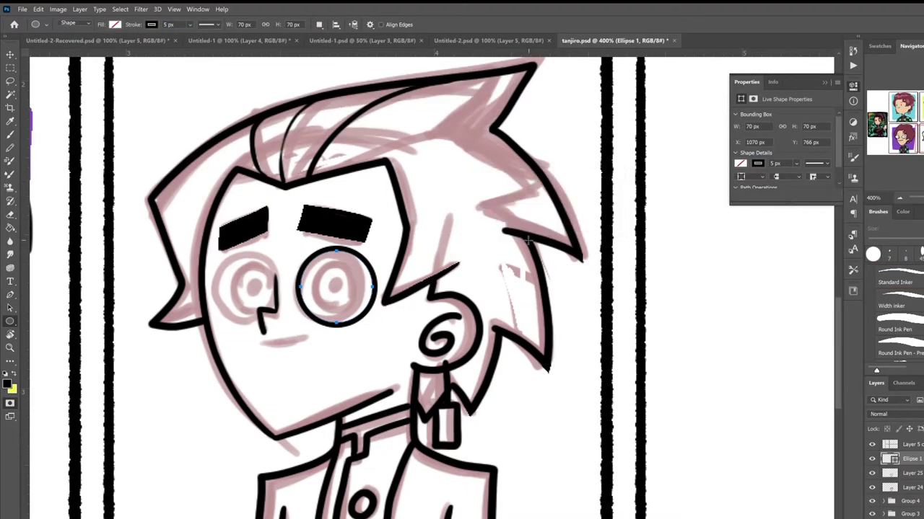
{"action": "key", "text": "ctrl+j"}
{"action": "key", "text": "ctrl+t"}
{"action": "left_click_drag", "start_coordinate": [376, 246], "coordinate": [254, 289]}
{"action": "key", "text": "Return"}
Add a solid black pupil inside the circles, turn the eye into a pixel layer and duplicate it for the other eye.
{"action": "key", "text": "ctrl+j"}
{"action": "key", "text": "ctrl+t"}
{"action": "key", "text": "Return"}
{"action": "left_click", "coordinate": [911, 459], "text": "shift"}
{"action": "right_click", "coordinate": [910, 459]}
{"action": "key", "text": "Escape"}
{"action": "key", "text": "v"}
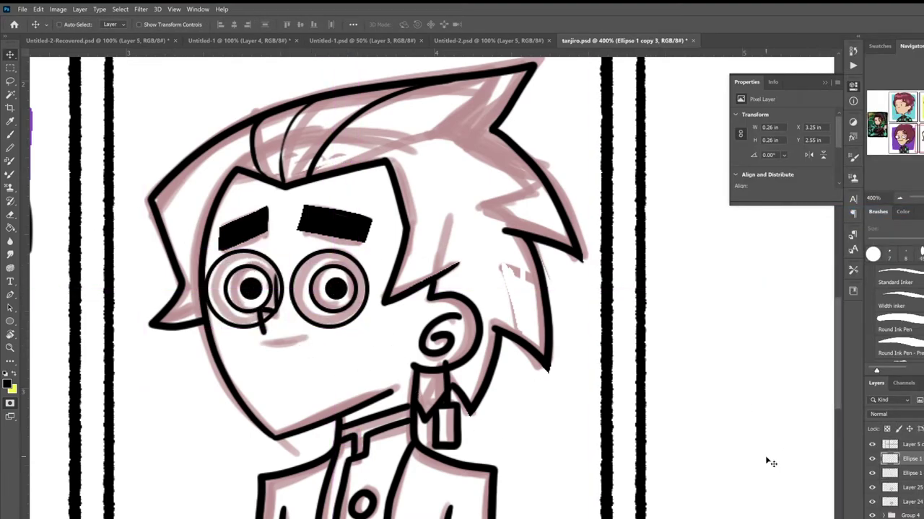
Shift both of the fifth character's eyes slightly toward the ear and ink the short mouth below the nose.
{"action": "key", "text": "q"}
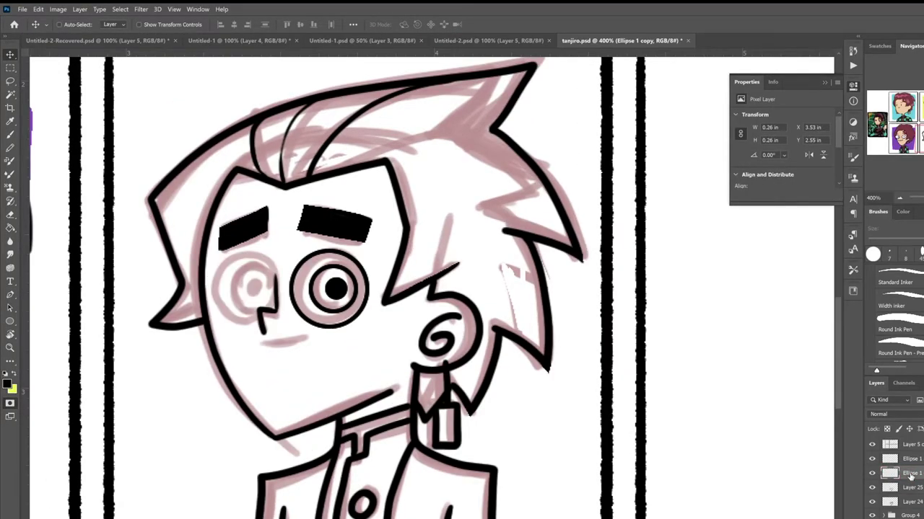
{"action": "left_click_drag", "start_coordinate": [252, 318], "coordinate": [297, 318]}
{"action": "key", "text": "q"}
{"action": "left_click", "coordinate": [547, 395]}
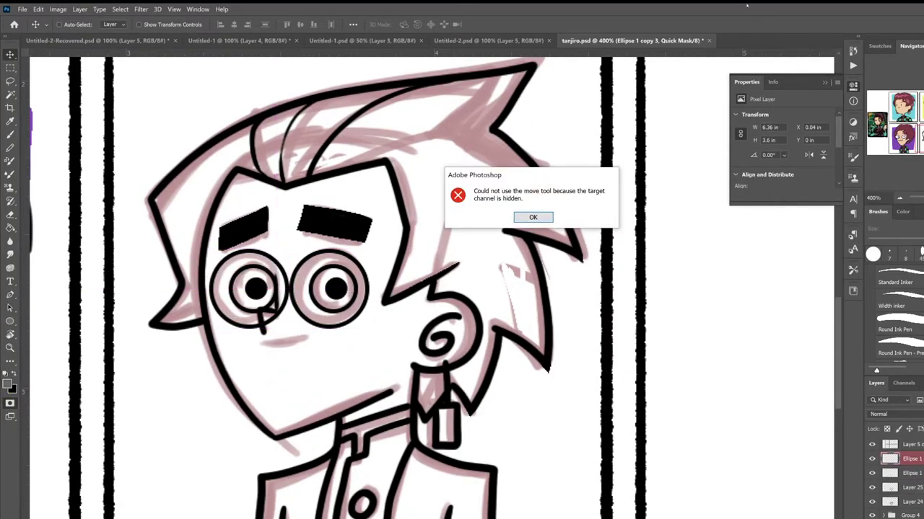
{"action": "key", "text": "Return"}
{"action": "key", "text": "q"}
{"action": "left_click_drag", "start_coordinate": [354, 344], "coordinate": [363, 345]}
{"action": "key", "text": "b"}
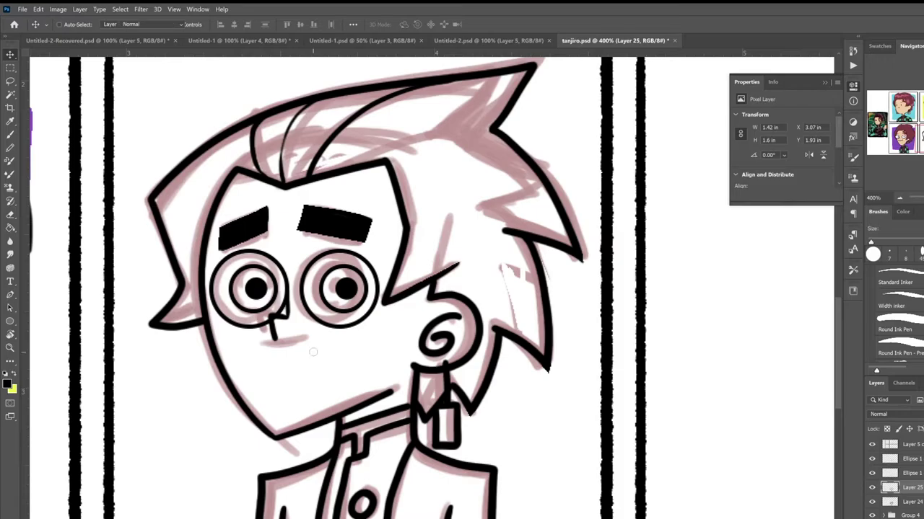
{"action": "left_click_drag", "start_coordinate": [264, 351], "coordinate": [316, 346]}
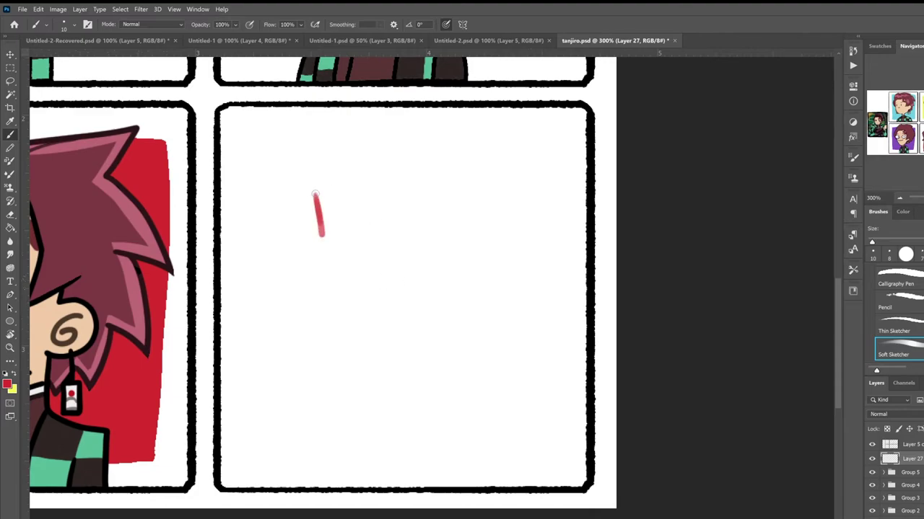
Sketch the sixth character's face in red in the last panel, with a tapered jaw, an ear and two large touching round eyes.
{"action": "mouse_move", "coordinate": [315, 193]}
{"action": "left_mouse_down"}
{"action": "mouse_move", "coordinate": [371, 363]}
{"action": "mouse_move", "coordinate": [478, 296]}
{"action": "mouse_move", "coordinate": [485, 267]}
{"action": "mouse_move", "coordinate": [490, 286]}
{"action": "left_mouse_up"}
{"action": "mouse_move", "coordinate": [318, 220]}
{"action": "left_mouse_down"}
{"action": "mouse_move", "coordinate": [319, 164]}
{"action": "mouse_move", "coordinate": [347, 317]}
{"action": "left_mouse_up"}
{"action": "scroll", "coordinate": [400, 252], "scroll_direction": "up", "scroll_amount": 1}
{"action": "mouse_move", "coordinate": [422, 205]}
{"action": "left_mouse_down"}
{"action": "mouse_move", "coordinate": [414, 203]}
{"action": "mouse_move", "coordinate": [389, 279]}
{"action": "left_mouse_up"}
{"action": "mouse_move", "coordinate": [376, 206]}
{"action": "left_mouse_down"}
{"action": "mouse_move", "coordinate": [367, 267]}
{"action": "mouse_move", "coordinate": [357, 268]}
{"action": "mouse_move", "coordinate": [365, 216]}
{"action": "mouse_move", "coordinate": [306, 245]}
{"action": "left_mouse_up"}
Erase the overlapping lines inside the sixth character's eyes and sketch small pupils, a pointed nose and a slightly smiling mouth.
{"action": "key", "text": "e"}
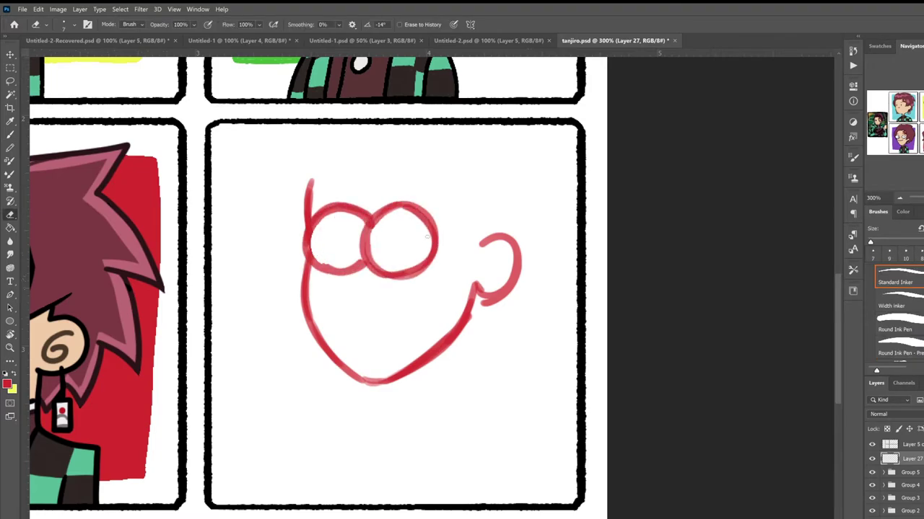
{"action": "key", "text": "b"}
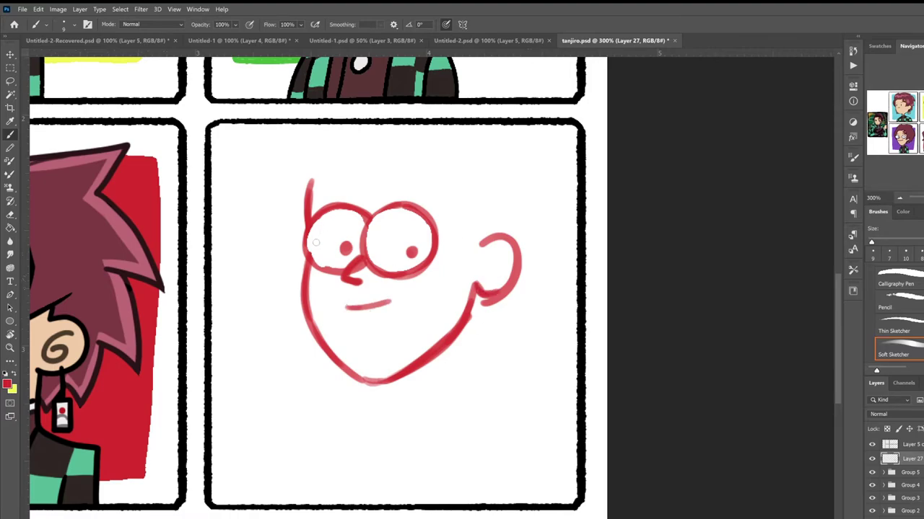
{"action": "left_click_drag", "start_coordinate": [352, 309], "coordinate": [398, 300]}
{"action": "key", "text": "ctrl+z"}
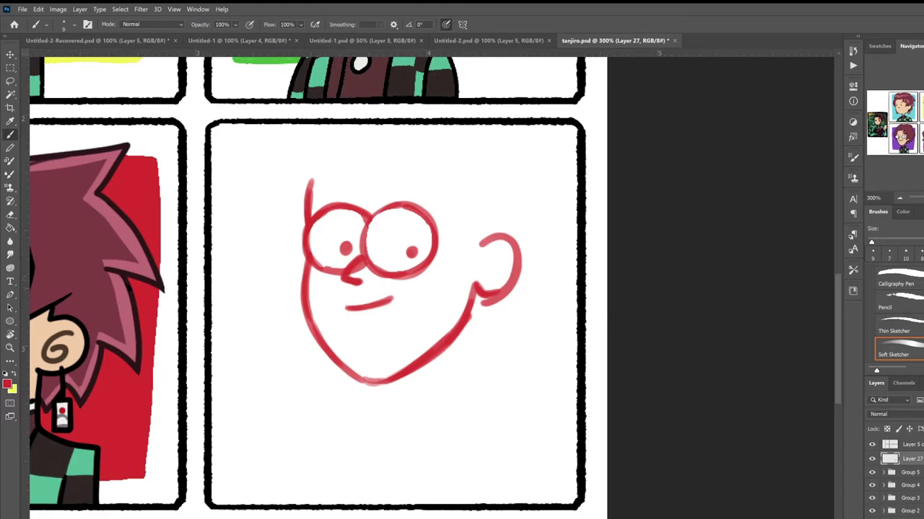
Sketch the sixth character's hairline with a small central notch, curving down both sides of the forehead.
{"action": "left_click_drag", "start_coordinate": [453, 280], "coordinate": [445, 312]}
{"action": "mouse_move", "coordinate": [326, 180]}
{"action": "left_mouse_down"}
{"action": "mouse_move", "coordinate": [362, 166]}
{"action": "mouse_move", "coordinate": [438, 228]}
{"action": "left_mouse_up"}
{"action": "key", "text": "ctrl+z"}
{"action": "mouse_move", "coordinate": [393, 163]}
{"action": "left_mouse_down"}
{"action": "mouse_move", "coordinate": [449, 228]}
{"action": "mouse_move", "coordinate": [447, 321]}
{"action": "left_mouse_up"}
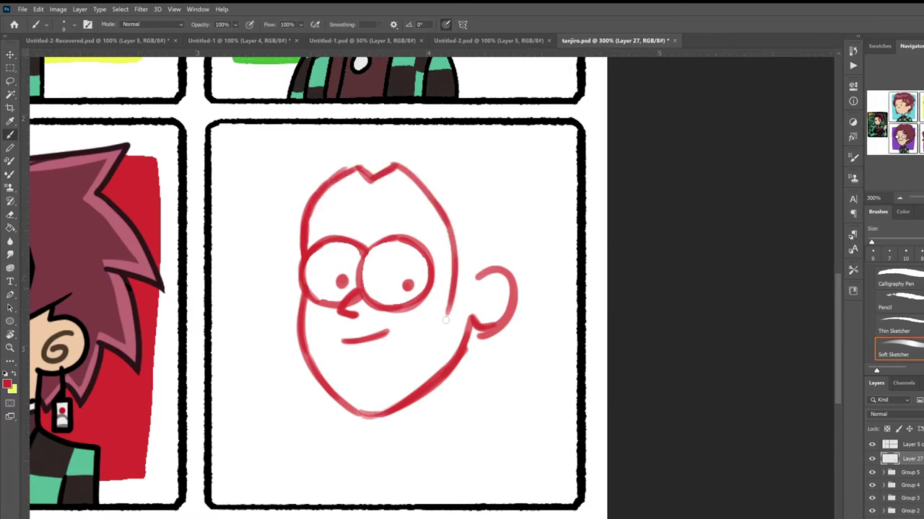
Sketch the pointed sideburn in front of the ear and the spiky hair edge on the far side of the face.
{"action": "left_click_drag", "start_coordinate": [503, 248], "coordinate": [446, 317]}
{"action": "mouse_move", "coordinate": [317, 157]}
{"action": "left_mouse_down"}
{"action": "mouse_move", "coordinate": [277, 303]}
{"action": "mouse_move", "coordinate": [320, 155]}
{"action": "mouse_move", "coordinate": [267, 293]}
{"action": "mouse_move", "coordinate": [260, 264]}
{"action": "left_mouse_up"}
{"action": "key", "text": "ctrl+z"}
{"action": "key", "text": "ctrl+z"}
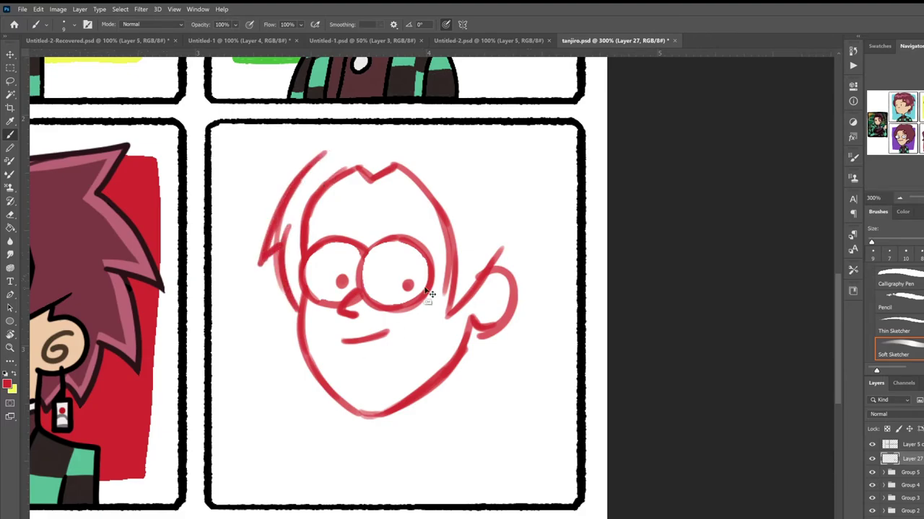
Scale the sixth character's head sketch down within the panel and thicken the hair edge on the far side of the face.
{"action": "key", "text": "ctrl+t"}
{"action": "left_click_drag", "start_coordinate": [519, 148], "coordinate": [489, 181]}
{"action": "key", "text": "Return"}
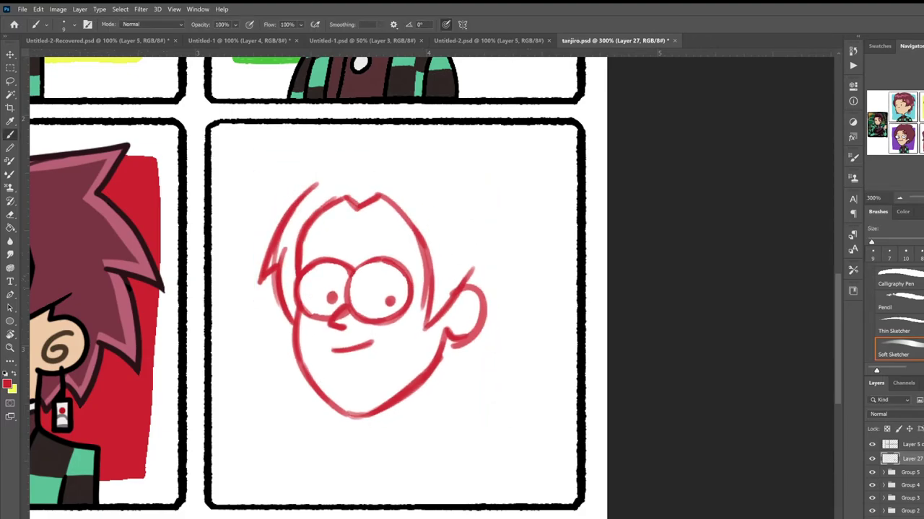
{"action": "left_click_drag", "start_coordinate": [314, 182], "coordinate": [261, 261]}
{"action": "left_click_drag", "start_coordinate": [307, 186], "coordinate": [254, 280]}
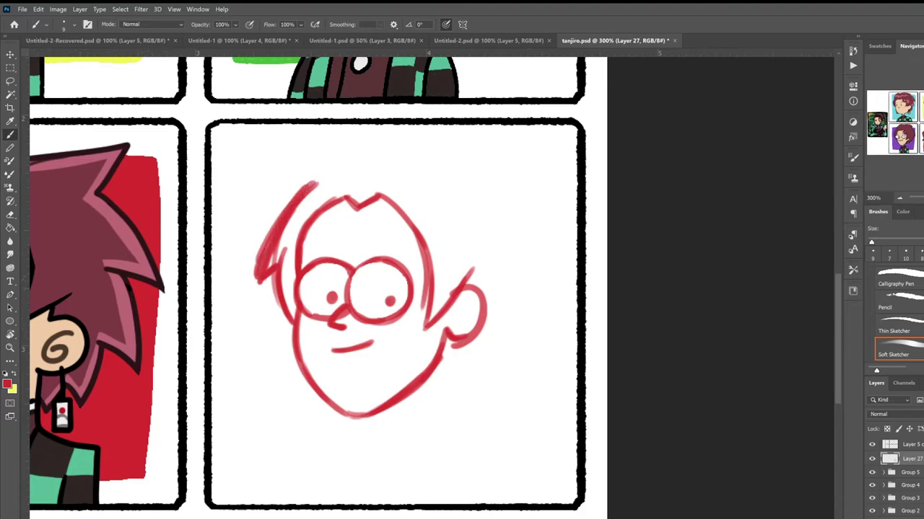
Sketch the swept-back spiky hair outline around the sixth character's head and a rectangular earring hanging from the ear.
{"action": "left_click_drag", "start_coordinate": [462, 288], "coordinate": [421, 329]}
{"action": "left_click_drag", "start_coordinate": [333, 166], "coordinate": [281, 216]}
{"action": "mouse_move", "coordinate": [341, 167]}
{"action": "left_mouse_down"}
{"action": "mouse_move", "coordinate": [479, 153]}
{"action": "mouse_move", "coordinate": [556, 212]}
{"action": "mouse_move", "coordinate": [515, 306]}
{"action": "mouse_move", "coordinate": [485, 355]}
{"action": "mouse_move", "coordinate": [457, 372]}
{"action": "mouse_move", "coordinate": [468, 394]}
{"action": "left_mouse_up"}
{"action": "left_click_drag", "start_coordinate": [440, 358], "coordinate": [455, 395]}
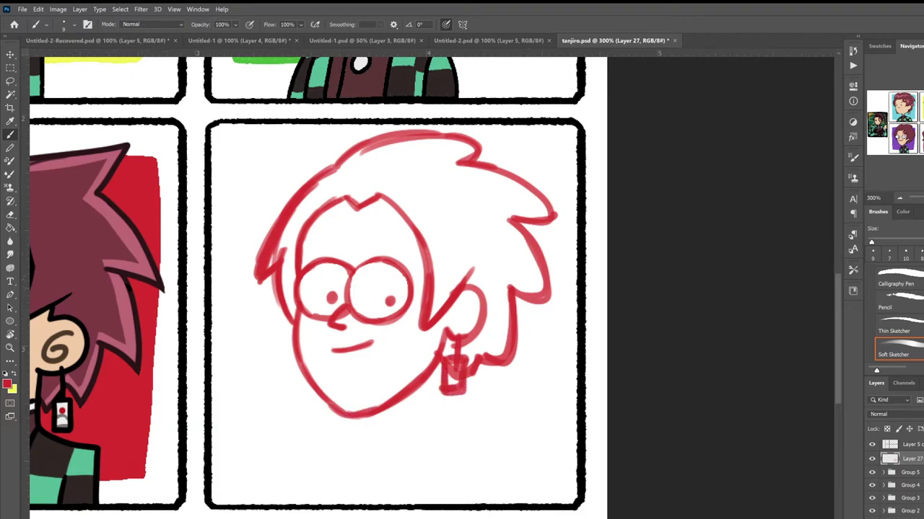
Sketch the sixth character's neck, sloping shoulders with pointed edges, and the outer sleeve lines down to the panel border.
{"action": "left_click_drag", "start_coordinate": [370, 433], "coordinate": [314, 447]}
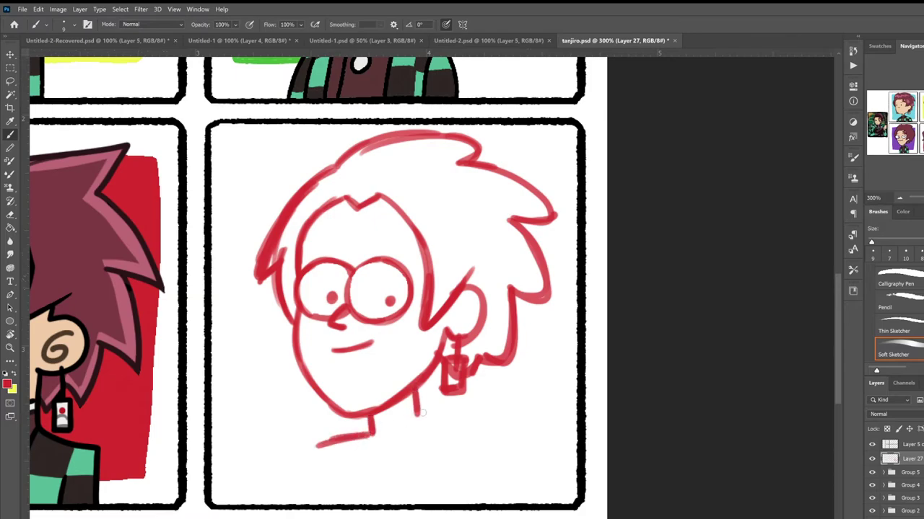
{"action": "left_click_drag", "start_coordinate": [415, 400], "coordinate": [462, 437]}
{"action": "left_click_drag", "start_coordinate": [368, 435], "coordinate": [304, 502]}
{"action": "left_click_drag", "start_coordinate": [455, 435], "coordinate": [491, 501]}
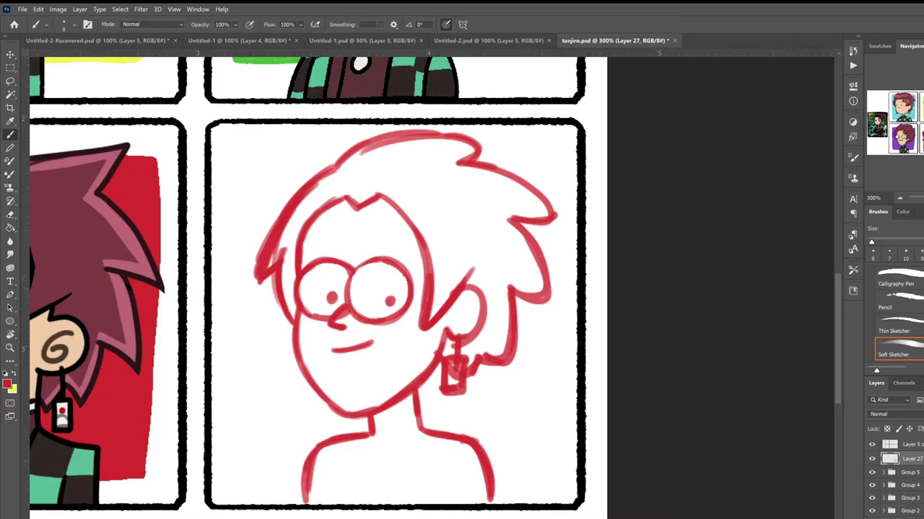
{"action": "left_click_drag", "start_coordinate": [441, 439], "coordinate": [493, 502]}
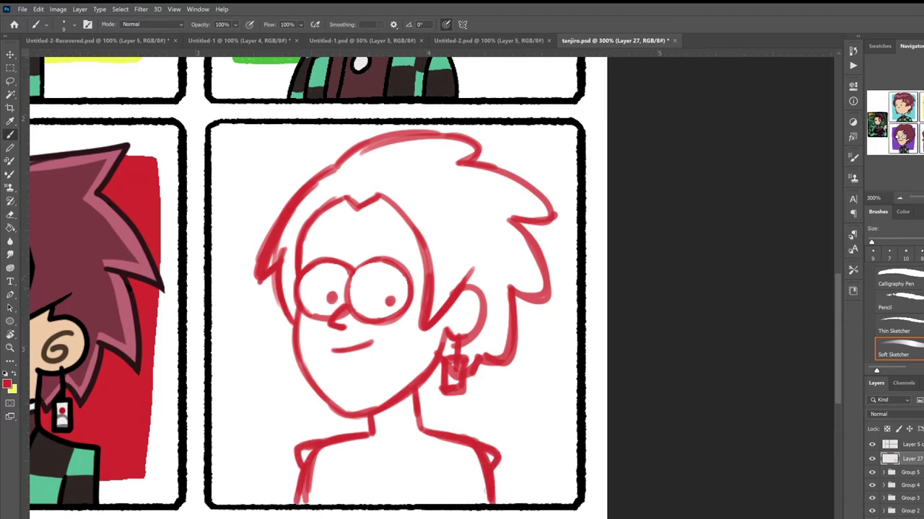
Sketch the open coat edges, the standing collar, and the uniform's front seam with an oval button.
{"action": "left_click_drag", "start_coordinate": [367, 434], "coordinate": [355, 504]}
{"action": "left_click_drag", "start_coordinate": [419, 429], "coordinate": [408, 503]}
{"action": "left_click_drag", "start_coordinate": [366, 436], "coordinate": [403, 414]}
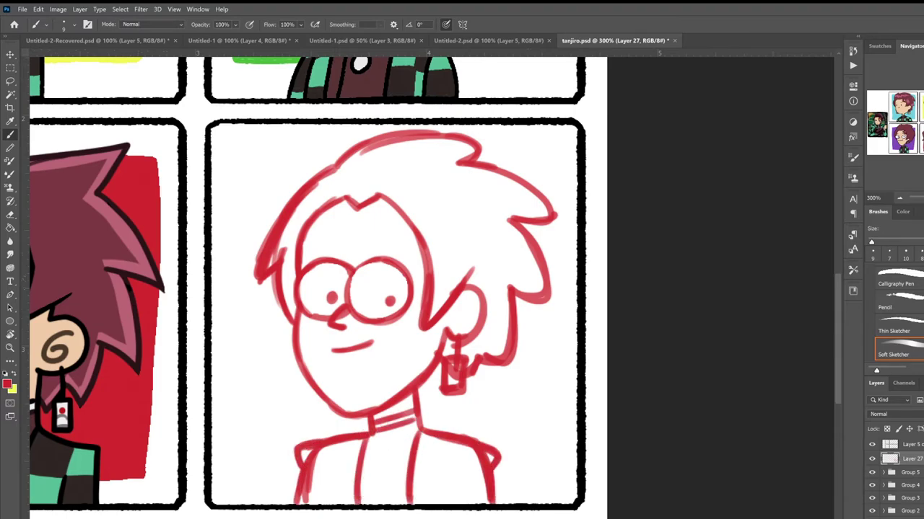
{"action": "left_click_drag", "start_coordinate": [376, 446], "coordinate": [371, 505]}
{"action": "left_click_drag", "start_coordinate": [391, 466], "coordinate": [389, 469]}
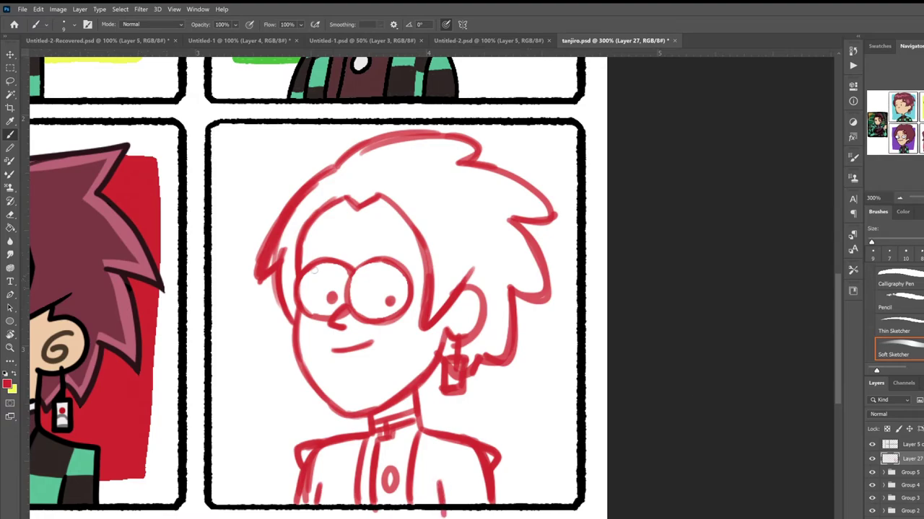
Set up inking on a new layer above the faded sketch, with black as the colour and the Standard Inker brush.
{"action": "key", "text": "ctrl+shift+alt+n"}
{"action": "left_click", "coordinate": [7, 384]}
{"action": "key", "text": "Return"}
{"action": "left_click", "coordinate": [63, 24]}
{"action": "scroll", "coordinate": [101, 253], "scroll_direction": "up", "scroll_amount": 2}
{"action": "scroll", "coordinate": [101, 252], "scroll_direction": "up", "scroll_amount": 3}
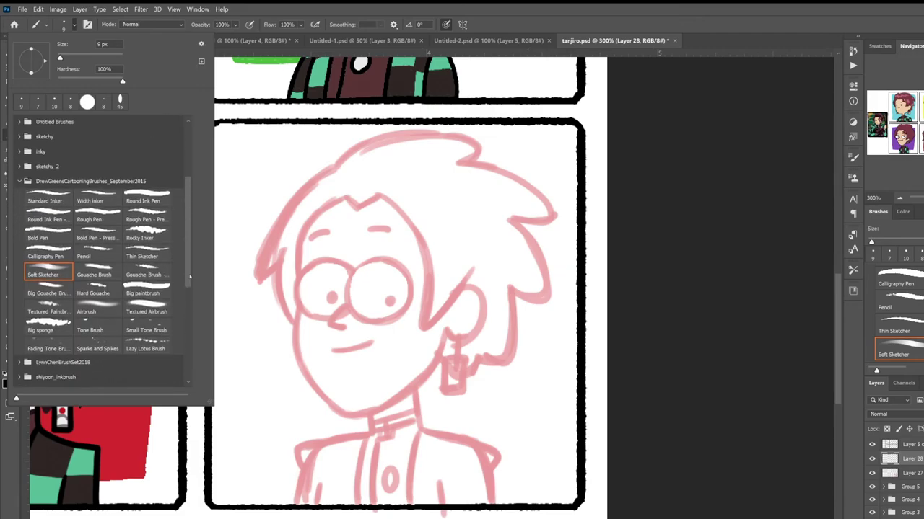
{"action": "double_click", "coordinate": [49, 277]}
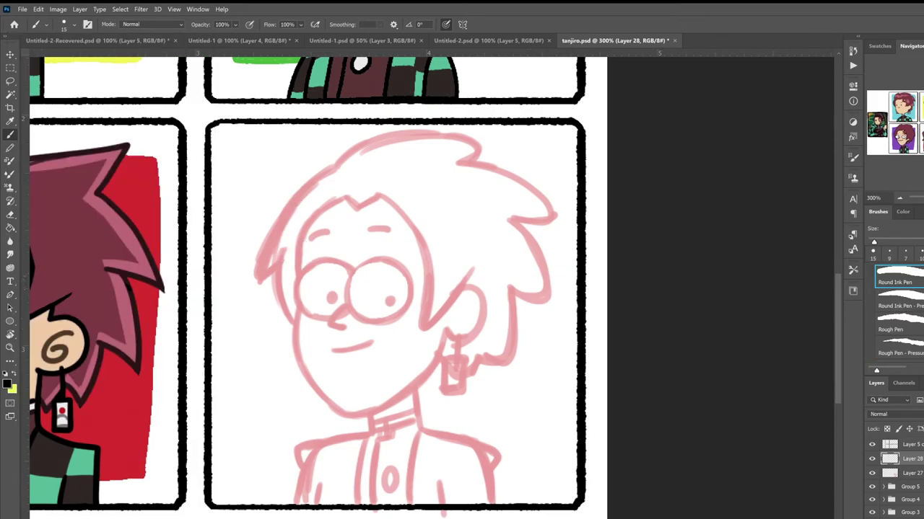
{"action": "left_click", "coordinate": [64, 24]}
{"action": "left_click", "coordinate": [49, 204]}
Ink the sixth character's spiky hair outline in black, from the far-side tip over the head to behind the earring.
{"action": "left_click_drag", "start_coordinate": [258, 275], "coordinate": [326, 170]}
{"action": "key", "text": "ctrl+z"}
{"action": "key", "text": "ctrl+z"}
{"action": "key", "text": "ctrl+z"}
{"action": "mouse_move", "coordinate": [258, 279]}
{"action": "left_mouse_down"}
{"action": "mouse_move", "coordinate": [329, 164]}
{"action": "mouse_move", "coordinate": [447, 134]}
{"action": "mouse_move", "coordinate": [545, 220]}
{"action": "mouse_move", "coordinate": [467, 165]}
{"action": "mouse_move", "coordinate": [518, 228]}
{"action": "mouse_move", "coordinate": [548, 300]}
{"action": "mouse_move", "coordinate": [468, 374]}
{"action": "left_mouse_up"}
{"action": "key", "text": "e"}
{"action": "key", "text": "b"}
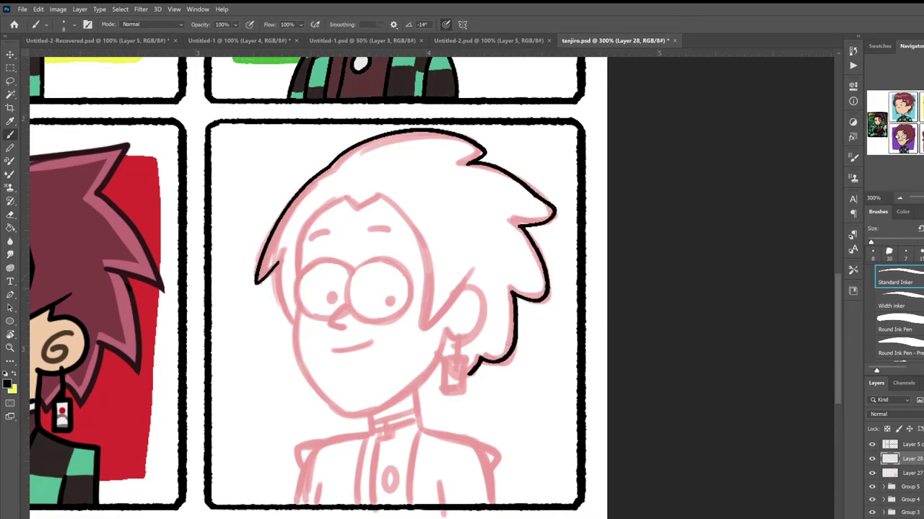
Outline the two eyes with a 4 px black ellipse and its copy, rasterize the copy, and erase the overlapping line.
{"action": "key", "text": "u"}
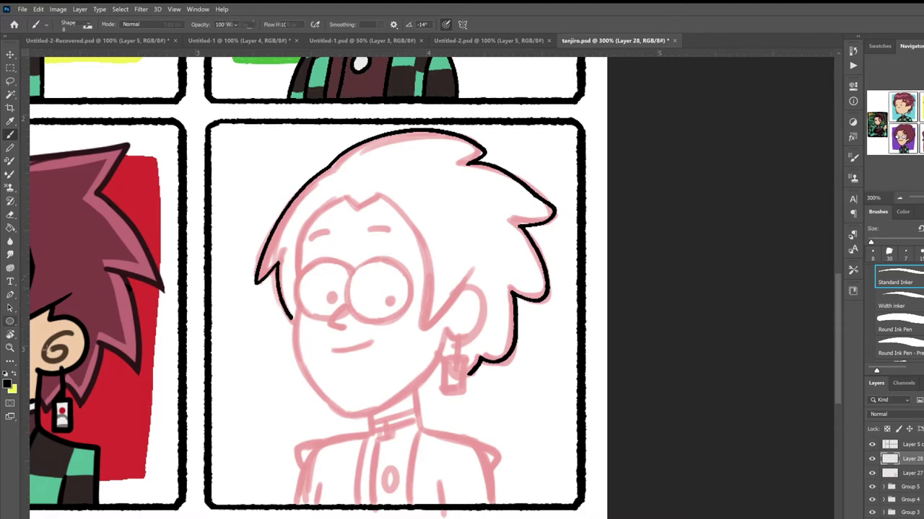
{"action": "left_click", "coordinate": [115, 25]}
{"action": "key", "text": "Escape"}
{"action": "mouse_move", "coordinate": [351, 258]}
{"action": "left_mouse_down"}
{"action": "mouse_move", "coordinate": [405, 311]}
{"action": "mouse_move", "coordinate": [386, 292]}
{"action": "mouse_move", "coordinate": [324, 293]}
{"action": "left_mouse_up"}
{"action": "key", "text": "v"}
{"action": "right_click", "coordinate": [911, 459]}
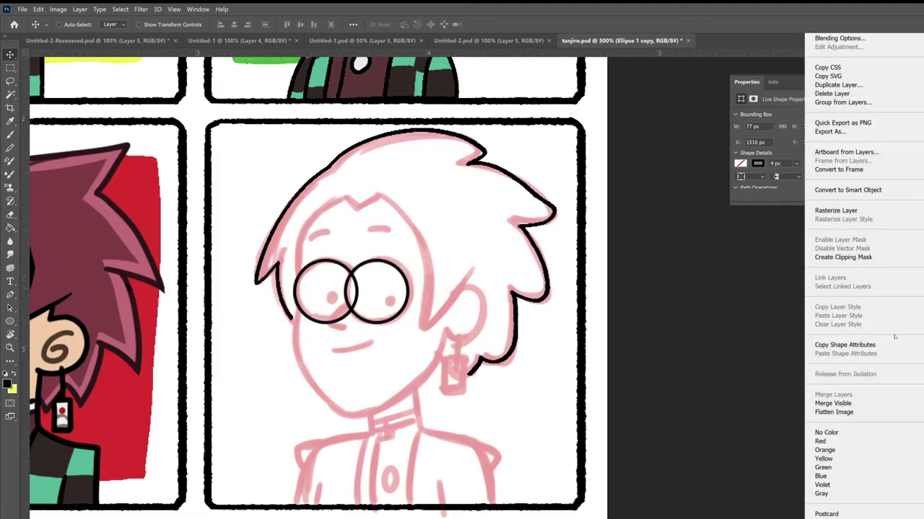
{"action": "left_click", "coordinate": [830, 208]}
{"action": "key", "text": "e"}
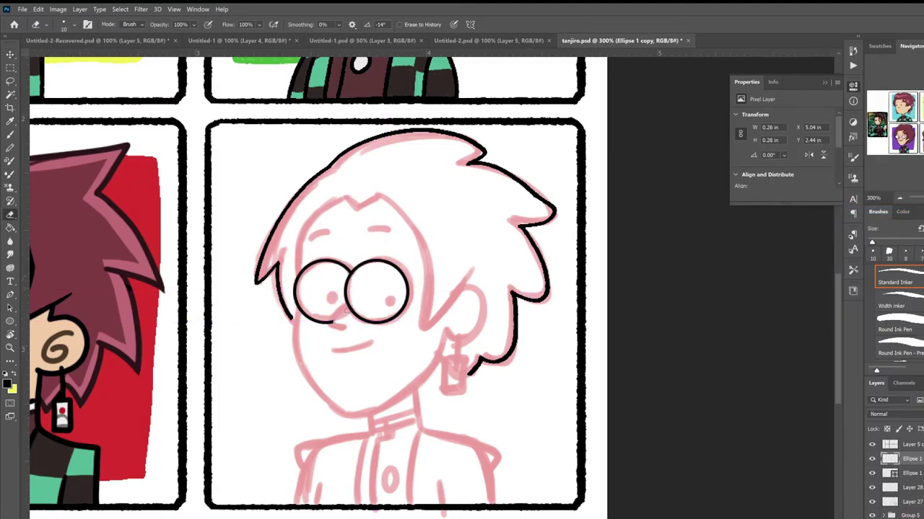
Ink the pupils, nose, smile, eyebrows, notched hairline, jaw, ear and earring of the sixth character.
{"action": "key", "text": "b"}
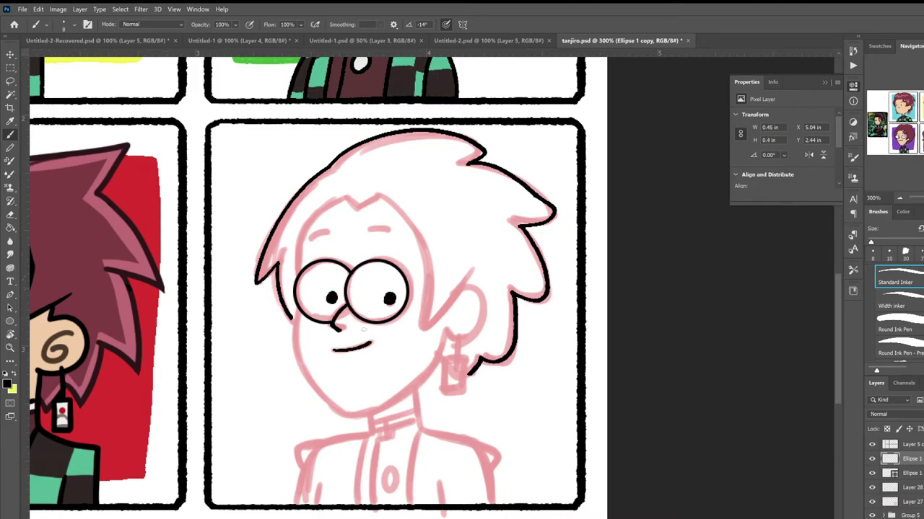
{"action": "mouse_move", "coordinate": [382, 193]}
{"action": "left_mouse_down"}
{"action": "mouse_move", "coordinate": [418, 322]}
{"action": "mouse_move", "coordinate": [478, 268]}
{"action": "left_mouse_up"}
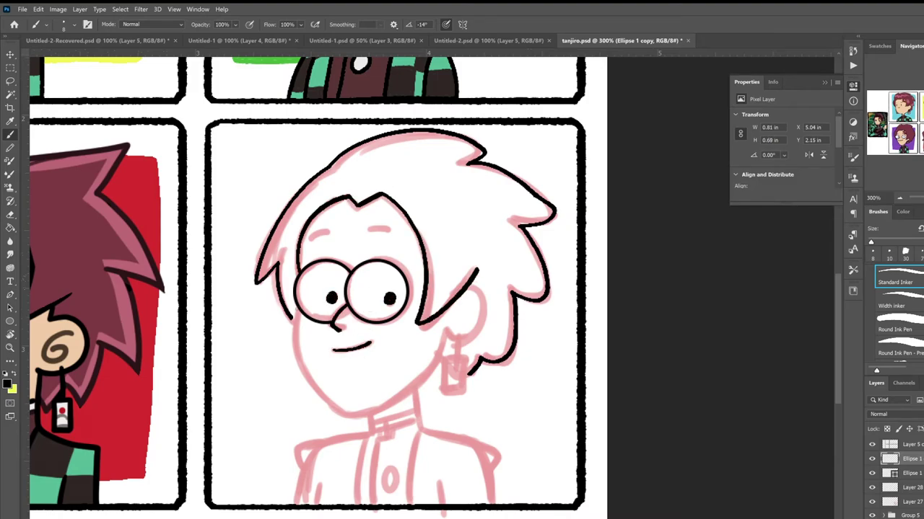
{"action": "left_click_drag", "start_coordinate": [293, 307], "coordinate": [401, 394]}
{"action": "left_click_drag", "start_coordinate": [318, 289], "coordinate": [294, 249]}
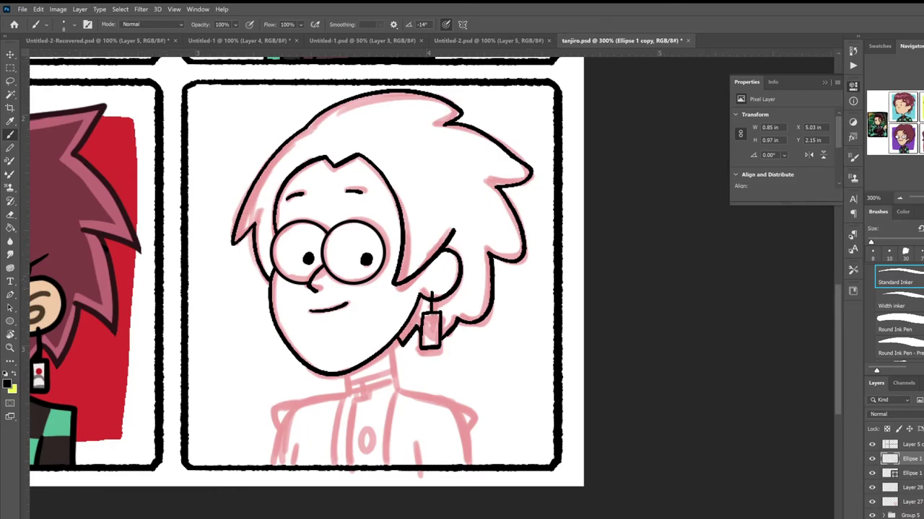
Ink the sixth character's neck, shoulders, outer sleeves and inner arm lines down to the panel border.
{"action": "mouse_move", "coordinate": [348, 374]}
{"action": "left_mouse_down"}
{"action": "mouse_move", "coordinate": [272, 417]}
{"action": "mouse_move", "coordinate": [265, 465]}
{"action": "left_mouse_up"}
{"action": "mouse_move", "coordinate": [393, 343]}
{"action": "left_mouse_down"}
{"action": "mouse_move", "coordinate": [443, 404]}
{"action": "mouse_move", "coordinate": [469, 466]}
{"action": "left_mouse_up"}
{"action": "left_click_drag", "start_coordinate": [432, 415], "coordinate": [418, 465]}
{"action": "left_click_drag", "start_coordinate": [295, 424], "coordinate": [287, 465]}
Ink the coat edges, collar, front seam and oval button, and reinforce the shoulder line and the lines near the ear.
{"action": "left_click_drag", "start_coordinate": [345, 391], "coordinate": [328, 463]}
{"action": "left_click_drag", "start_coordinate": [405, 387], "coordinate": [386, 465]}
{"action": "mouse_move", "coordinate": [347, 380]}
{"action": "left_mouse_down"}
{"action": "mouse_move", "coordinate": [394, 362]}
{"action": "mouse_move", "coordinate": [394, 382]}
{"action": "mouse_move", "coordinate": [357, 395]}
{"action": "mouse_move", "coordinate": [367, 395]}
{"action": "left_mouse_up"}
{"action": "mouse_move", "coordinate": [350, 395]}
{"action": "left_mouse_down"}
{"action": "mouse_move", "coordinate": [370, 396]}
{"action": "mouse_move", "coordinate": [342, 465]}
{"action": "left_mouse_up"}
{"action": "key", "text": "ctrl+z"}
{"action": "mouse_move", "coordinate": [366, 429]}
{"action": "left_mouse_down"}
{"action": "mouse_move", "coordinate": [359, 446]}
{"action": "mouse_move", "coordinate": [365, 429]}
{"action": "left_mouse_up"}
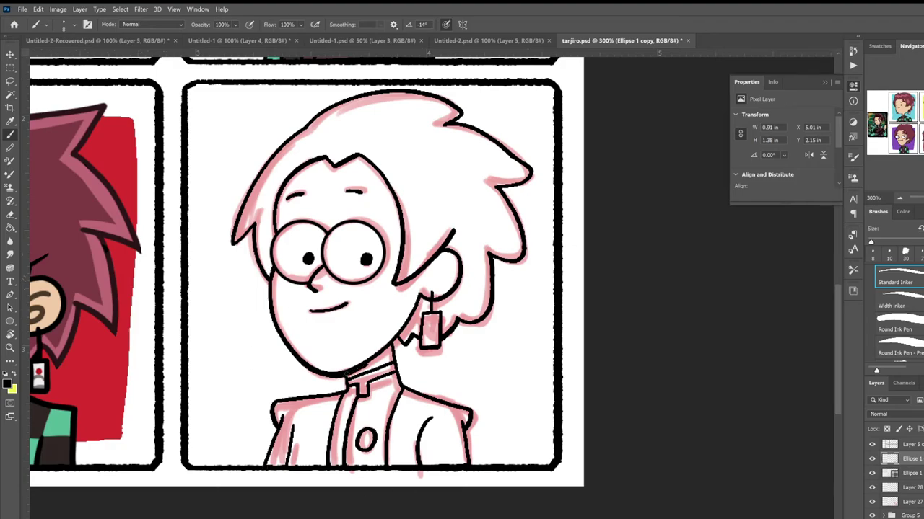
{"action": "mouse_move", "coordinate": [344, 392]}
{"action": "left_mouse_down"}
{"action": "mouse_move", "coordinate": [272, 403]}
{"action": "mouse_move", "coordinate": [262, 465]}
{"action": "left_mouse_up"}
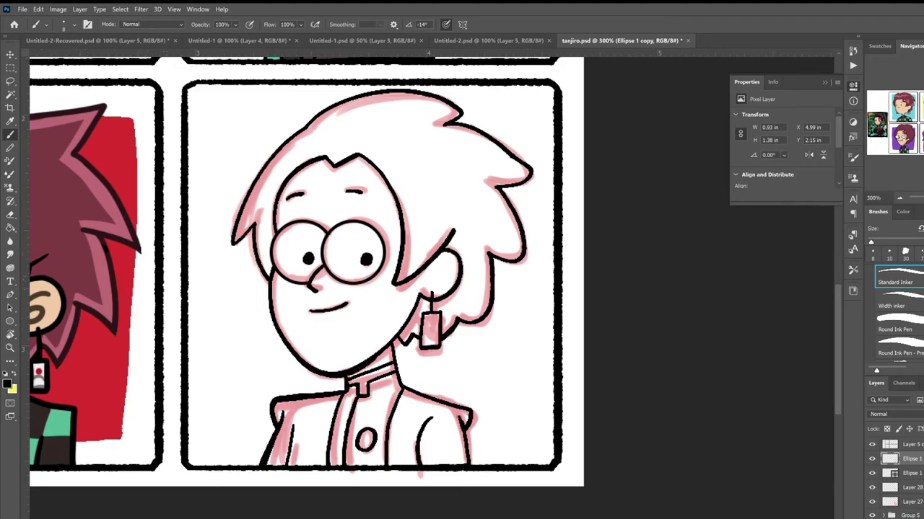
{"action": "left_click_drag", "start_coordinate": [420, 300], "coordinate": [395, 344]}
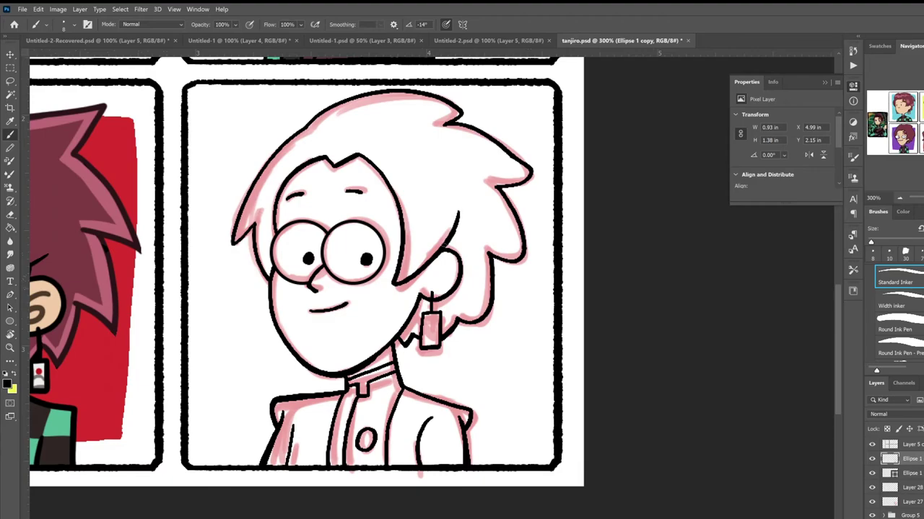
Hide the red sketch layer and fill the sixth character's face, ear and neck with the fifth character's skin colour.
{"action": "key", "text": "ctrl+minus"}
{"action": "left_click", "coordinate": [914, 484]}
{"action": "left_click", "coordinate": [872, 488]}
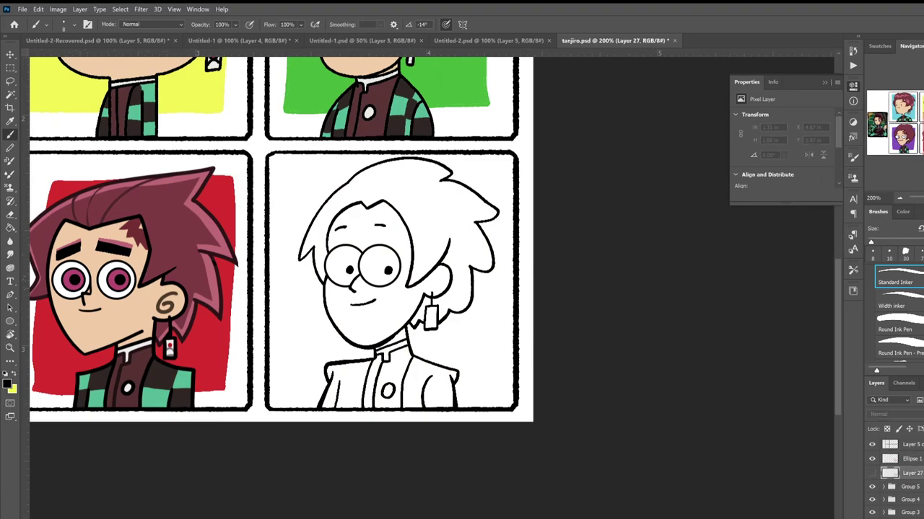
{"action": "left_click", "coordinate": [140, 307], "text": "alt"}
{"action": "key", "text": "g"}
{"action": "left_click", "coordinate": [375, 317]}
{"action": "left_click", "coordinate": [393, 333]}
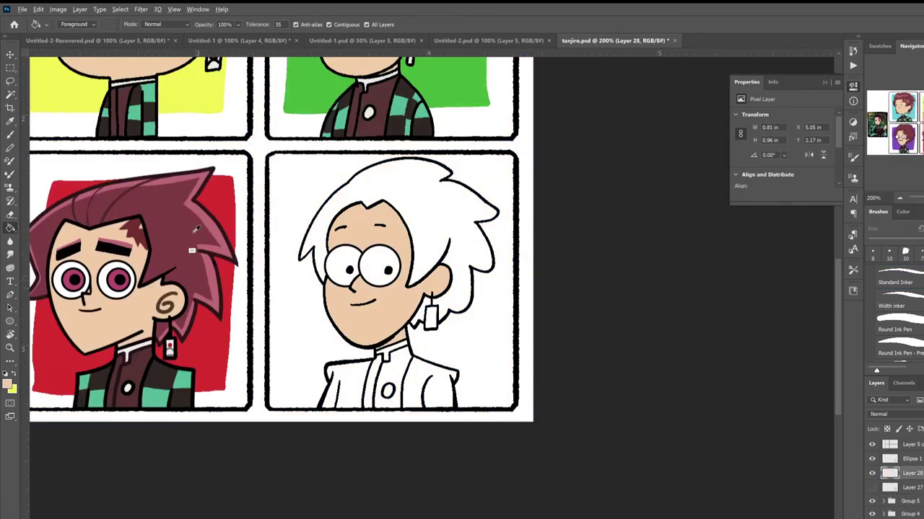
Fill the hair maroon, the coat teal, the uniform dark maroon, and the earring and collar off-white, using the fifth character's colours.
{"action": "left_click", "coordinate": [195, 229], "text": "alt"}
{"action": "left_click", "coordinate": [399, 201]}
{"action": "left_click", "coordinate": [173, 362], "text": "alt"}
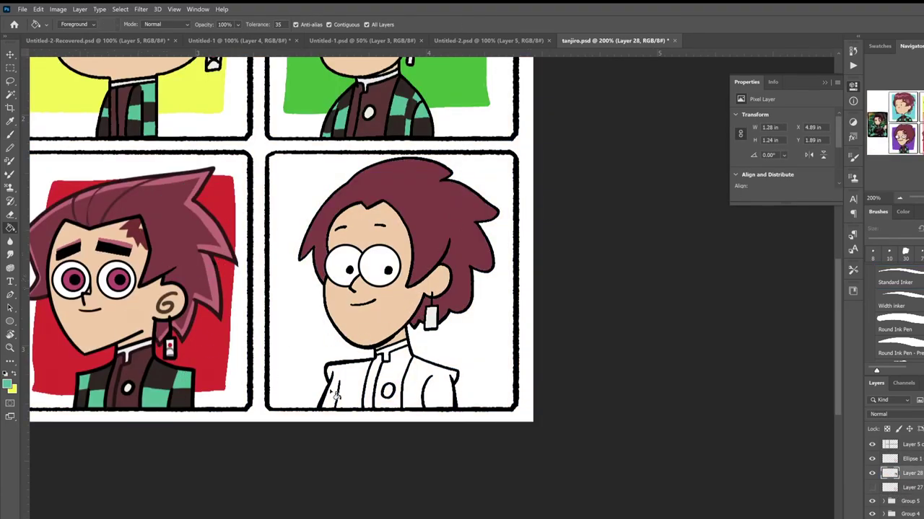
{"action": "left_click", "coordinate": [339, 389]}
{"action": "left_click", "coordinate": [436, 386]}
{"action": "left_click", "coordinate": [157, 385], "text": "alt"}
{"action": "left_click", "coordinate": [390, 375]}
{"action": "left_click", "coordinate": [393, 356], "text": "alt"}
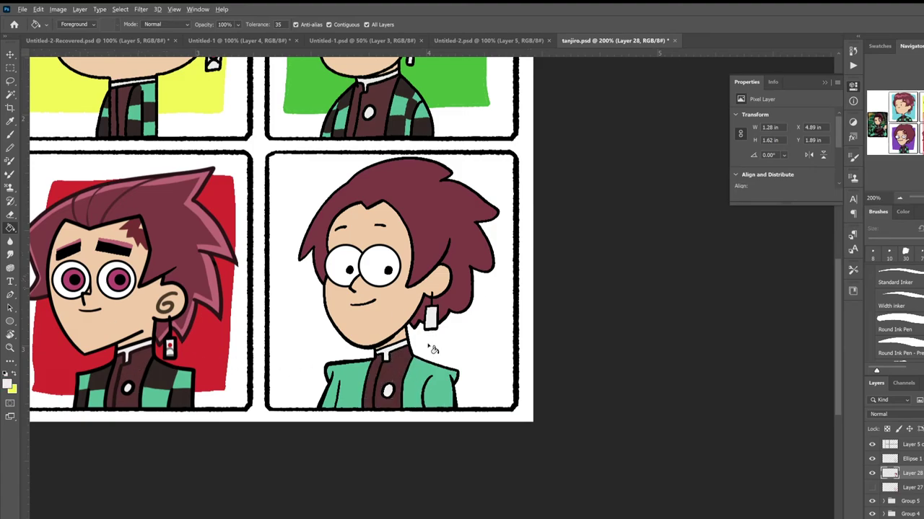
Paint the dark red scar on the forehead and the red-and-grey pattern on the earring.
{"action": "left_click", "coordinate": [140, 230], "text": "alt"}
{"action": "key", "text": "b"}
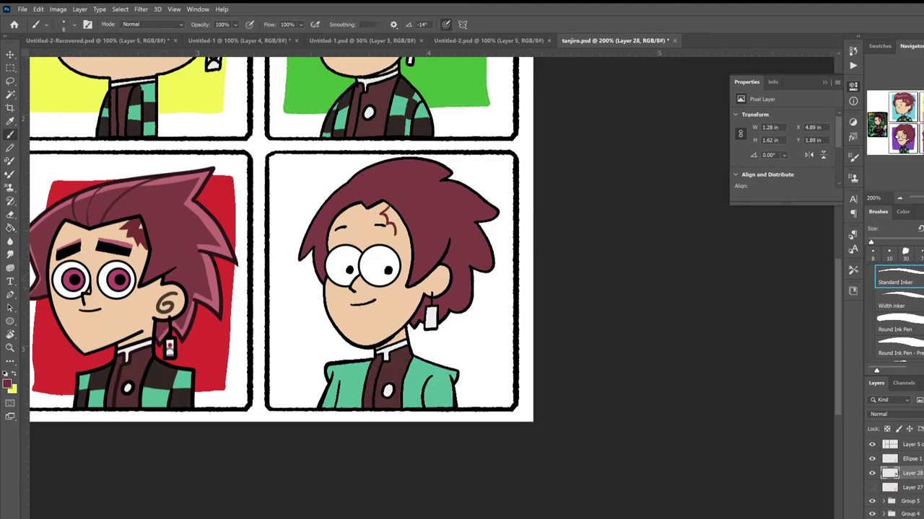
{"action": "left_click_drag", "start_coordinate": [406, 231], "coordinate": [393, 212]}
{"action": "left_click", "coordinate": [171, 350], "text": "alt"}
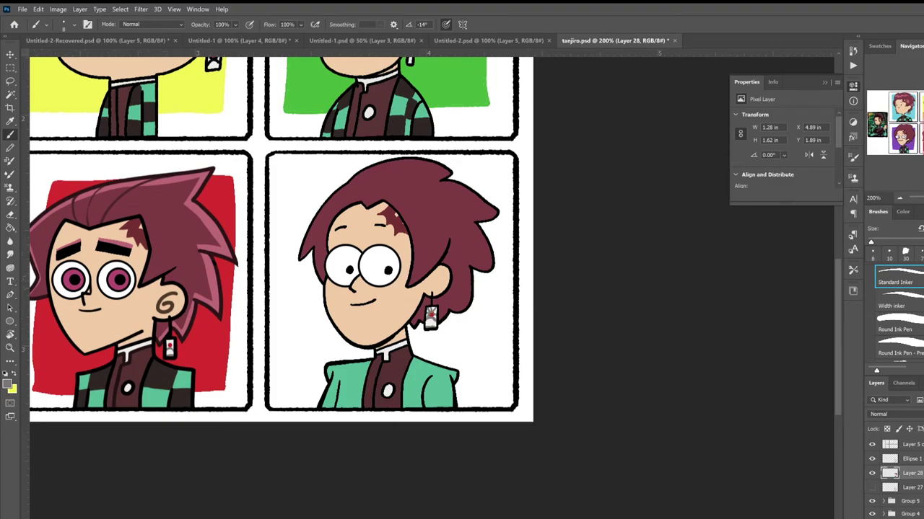
{"action": "left_click", "coordinate": [430, 315], "text": "alt"}
Draw dark crossing grid lines over both halves of the teal coat on the colour layer.
{"action": "left_click", "coordinate": [912, 460]}
{"action": "key", "text": "Return"}
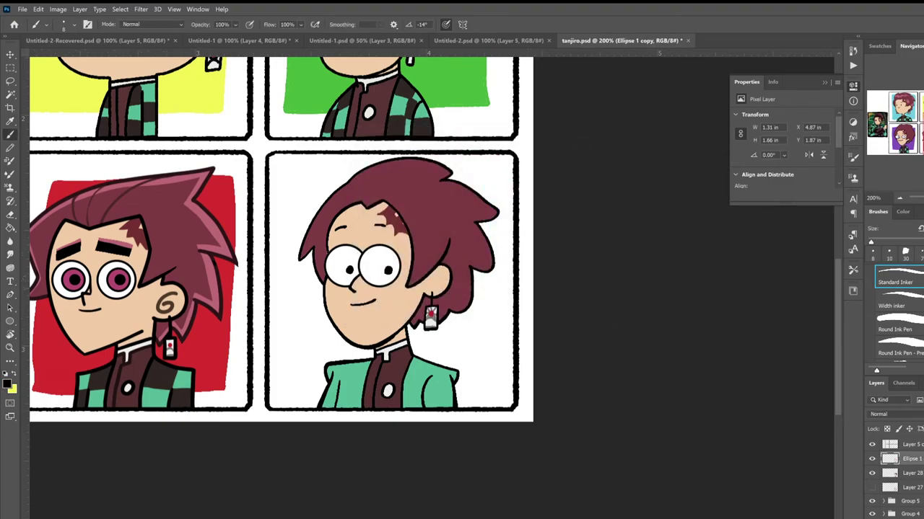
{"action": "key", "text": "alt+bracketleft"}
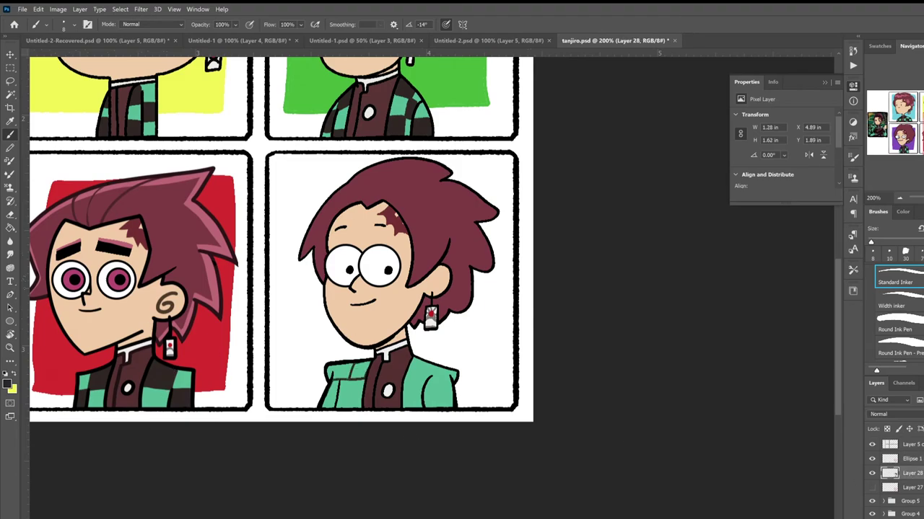
{"action": "left_click_drag", "start_coordinate": [407, 370], "coordinate": [451, 385]}
{"action": "left_click_drag", "start_coordinate": [425, 382], "coordinate": [429, 392]}
{"action": "left_click_drag", "start_coordinate": [424, 394], "coordinate": [451, 401]}
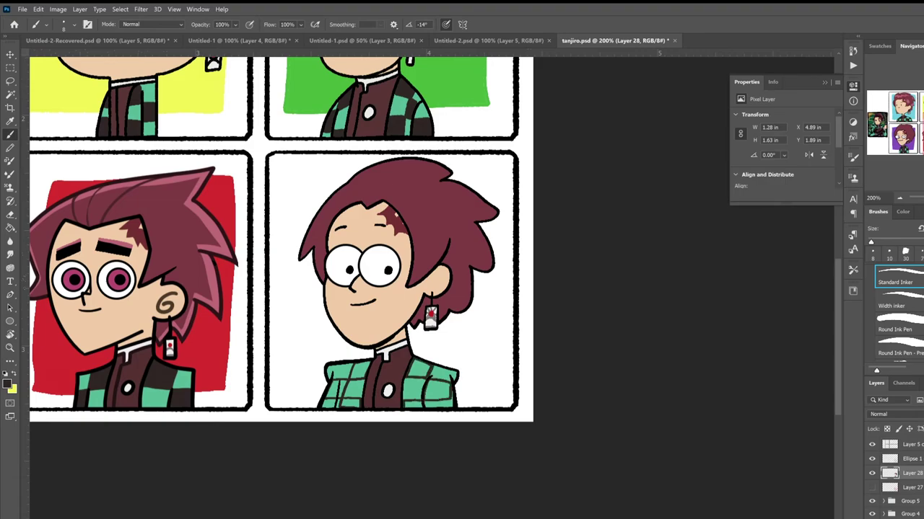
Fill alternating squares of the coat's grid with the dark colour to make a checkered pattern.
{"action": "key", "text": "g"}
{"action": "left_click", "coordinate": [440, 392]}
{"action": "left_click", "coordinate": [419, 368]}
{"action": "left_click", "coordinate": [413, 405]}
{"action": "left_click", "coordinate": [360, 370]}
{"action": "left_click", "coordinate": [426, 391]}
{"action": "left_click", "coordinate": [341, 389]}
{"action": "left_click", "coordinate": [353, 407]}
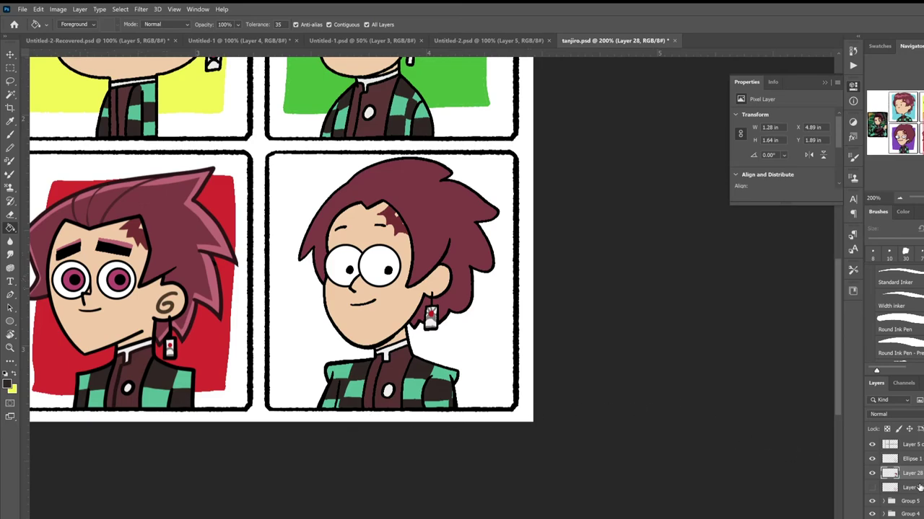
Paint an orange rectangular backdrop behind the sixth character on a new layer beneath the character's colours.
{"action": "key", "text": "ctrl+shift+alt+n"}
{"action": "left_click", "coordinate": [8, 385]}
{"action": "left_click", "coordinate": [447, 173]}
{"action": "left_click", "coordinate": [585, 147]}
{"action": "key", "text": "b"}
{"action": "mouse_move", "coordinate": [293, 189]}
{"action": "left_mouse_down"}
{"action": "mouse_move", "coordinate": [317, 394]}
{"action": "mouse_move", "coordinate": [433, 173]}
{"action": "left_mouse_up"}
{"action": "key", "text": "g"}
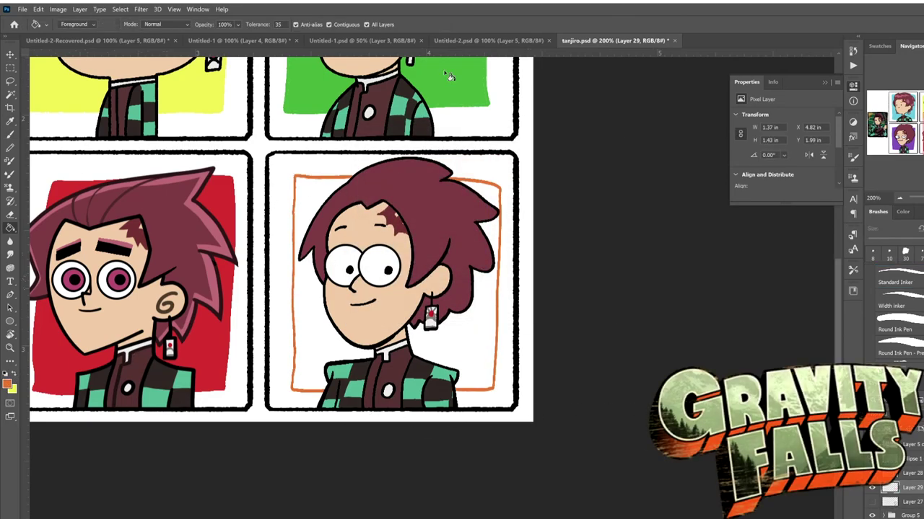
{"action": "left_click", "coordinate": [503, 368]}
{"action": "key", "text": "ctrl+minus"}
{"action": "key", "text": "ctrl+minus"}
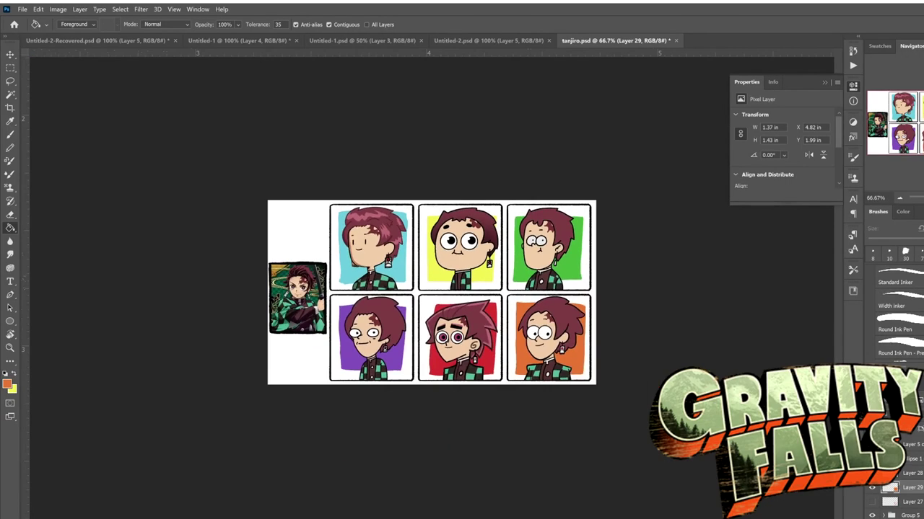